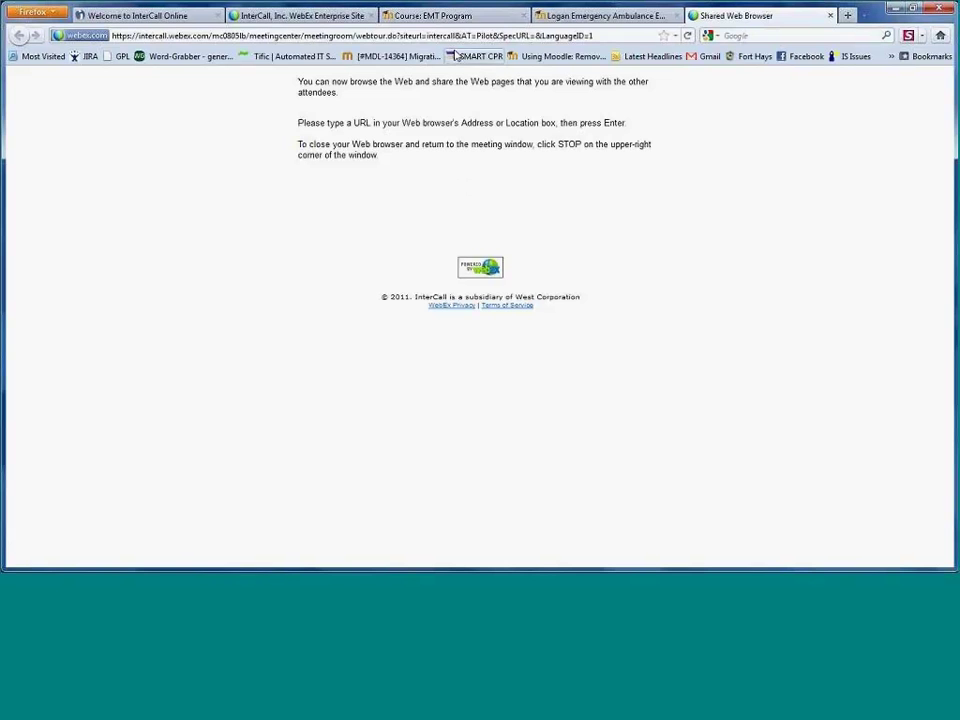
Show the 'Course: EMT Program' tab with its Emergency Care welcome content in the shared browser.
click(405, 18)
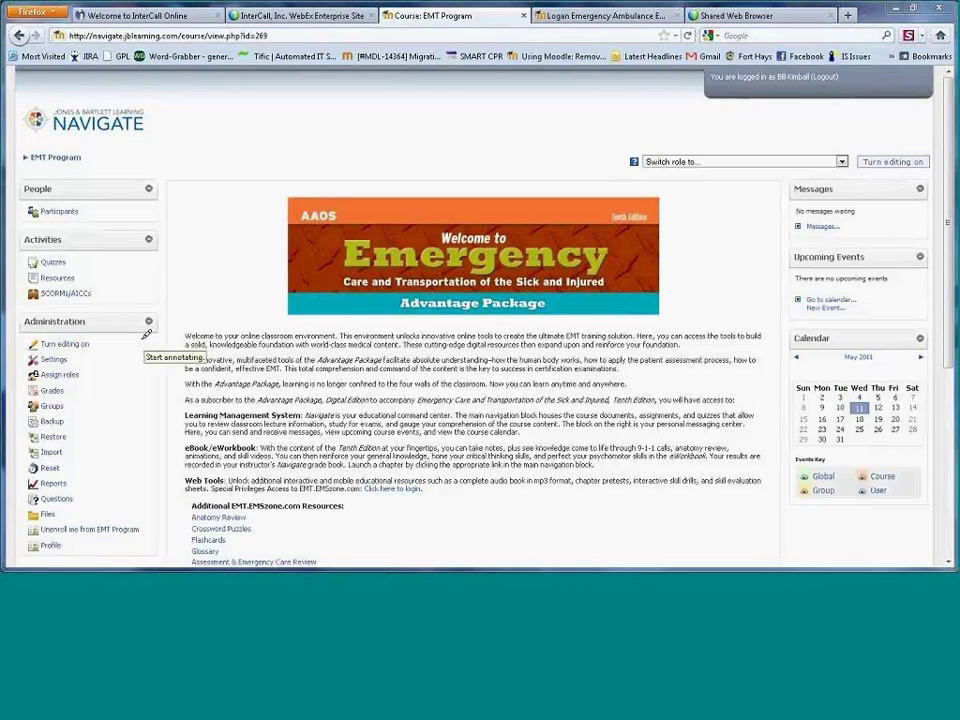
drag(117, 362, 45, 480)
drag(45, 345, 134, 449)
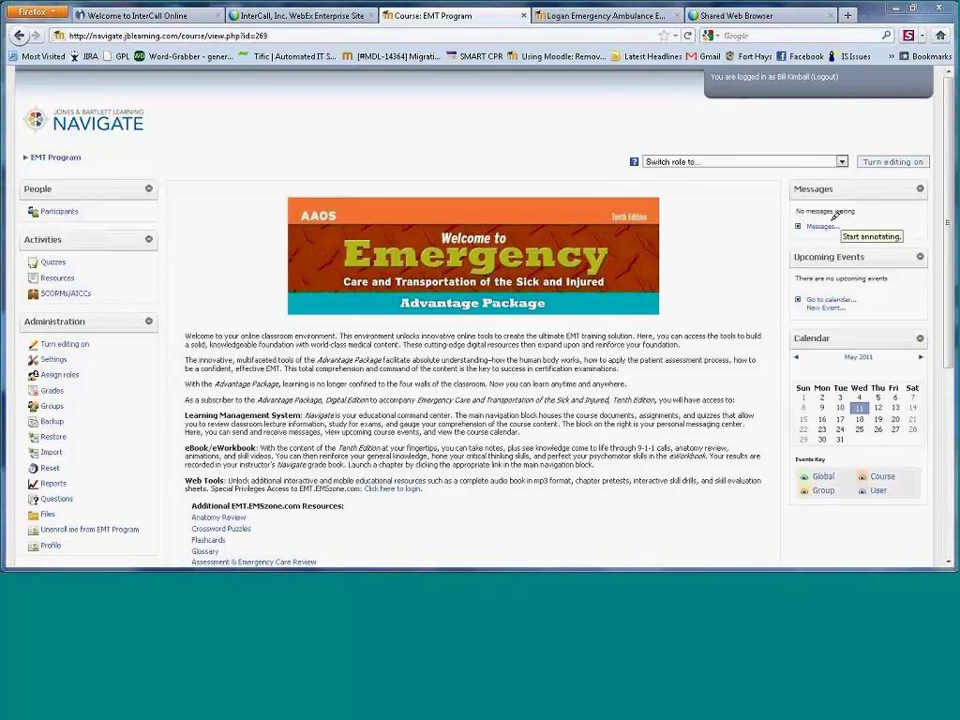
drag(829, 227, 868, 177)
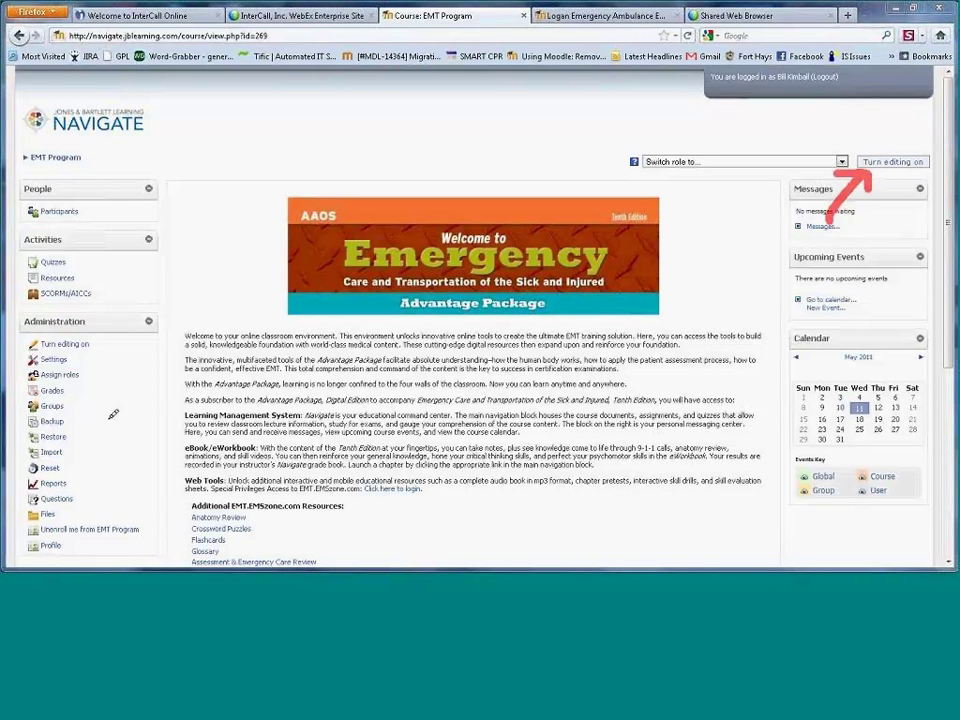
mouse_move(152, 399)
mouse_down()
mouse_move(79, 351)
mouse_move(88, 370)
mouse_move(108, 347)
mouse_up()
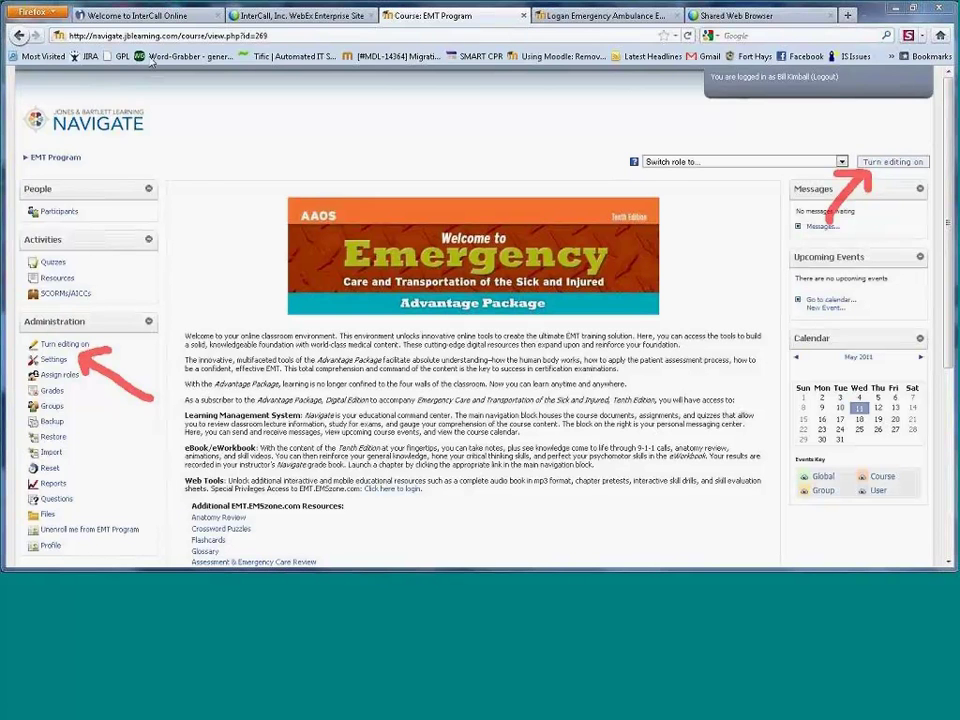
key(Escape)
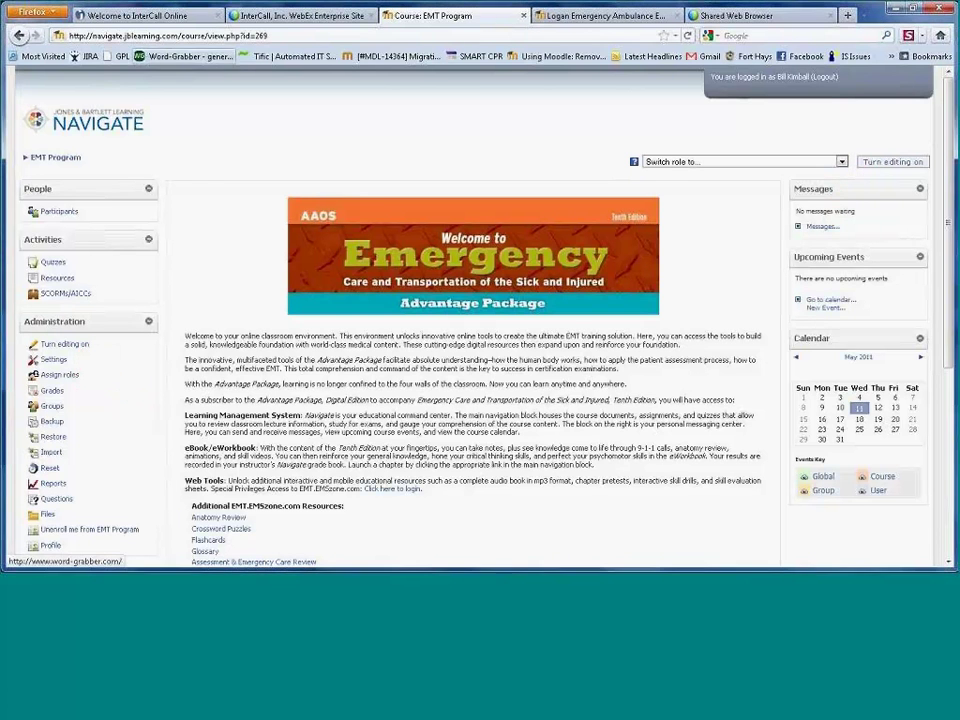
Turn editing on for the EMT Program course and scroll down to the EMS Systems topic.
click(893, 162)
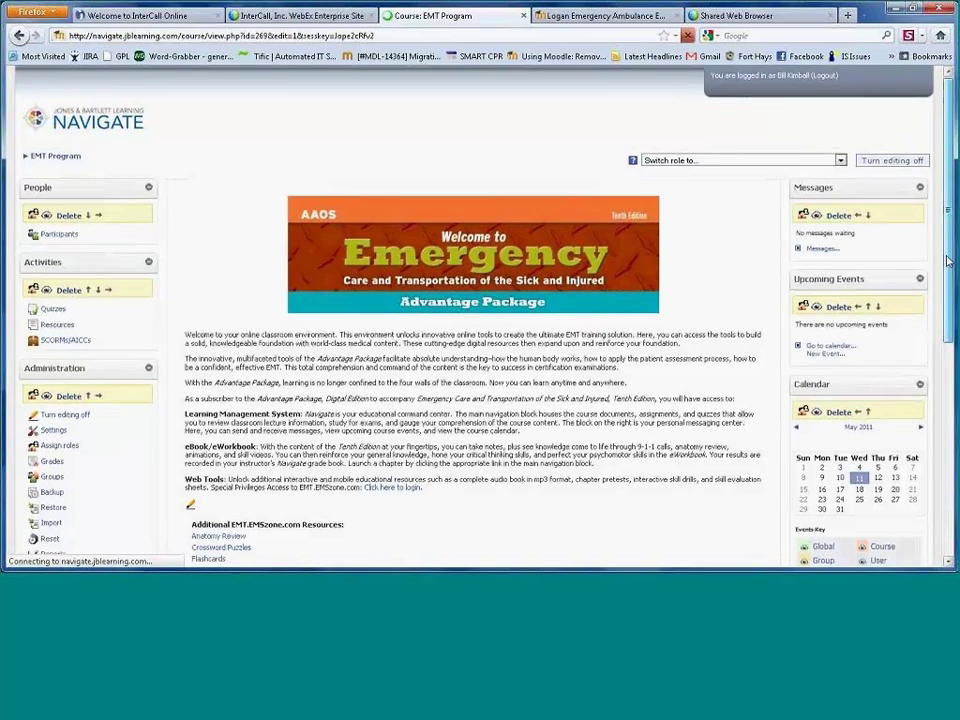
scroll(203, 245, down, 5)
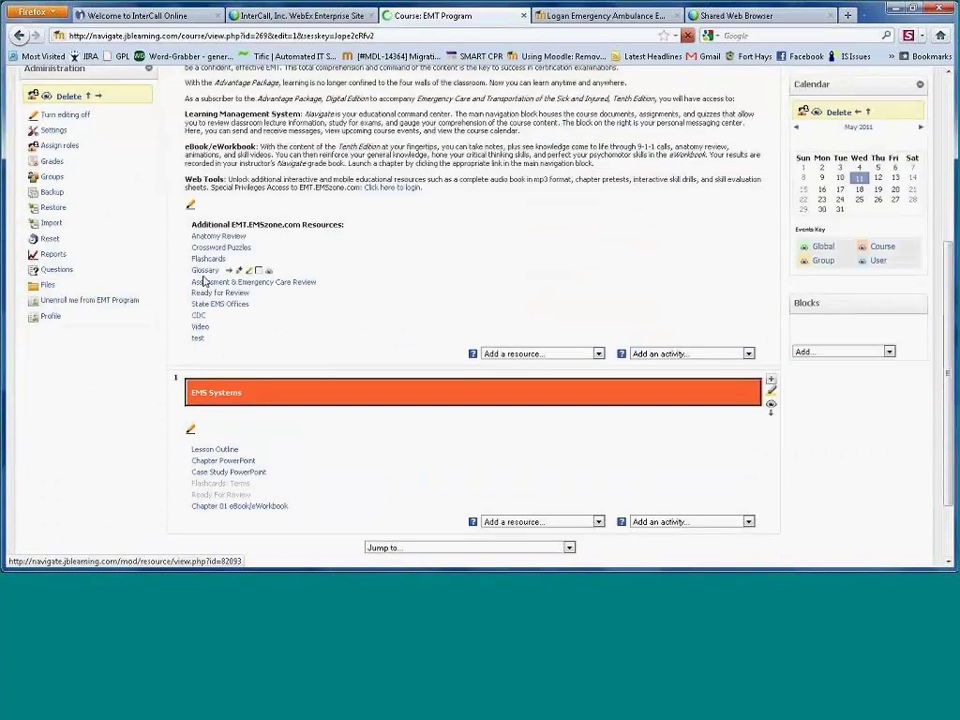
click(198, 340)
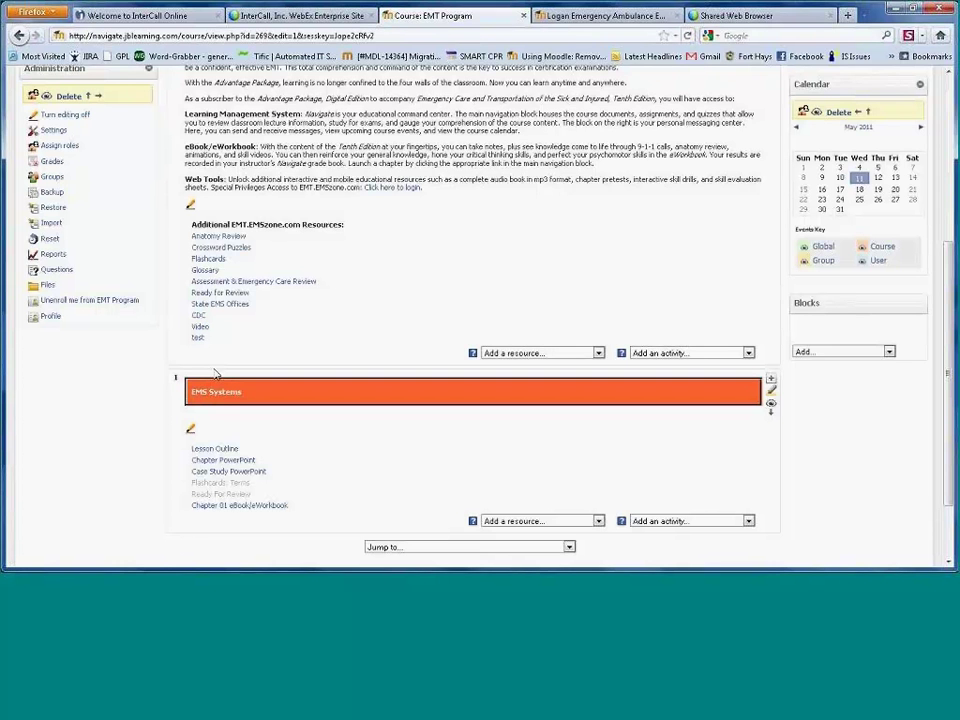
mouse_move(317, 327)
Browse the resource and activity lists, then choose 'Link to a file or web site' under Add a resource.
click(591, 355)
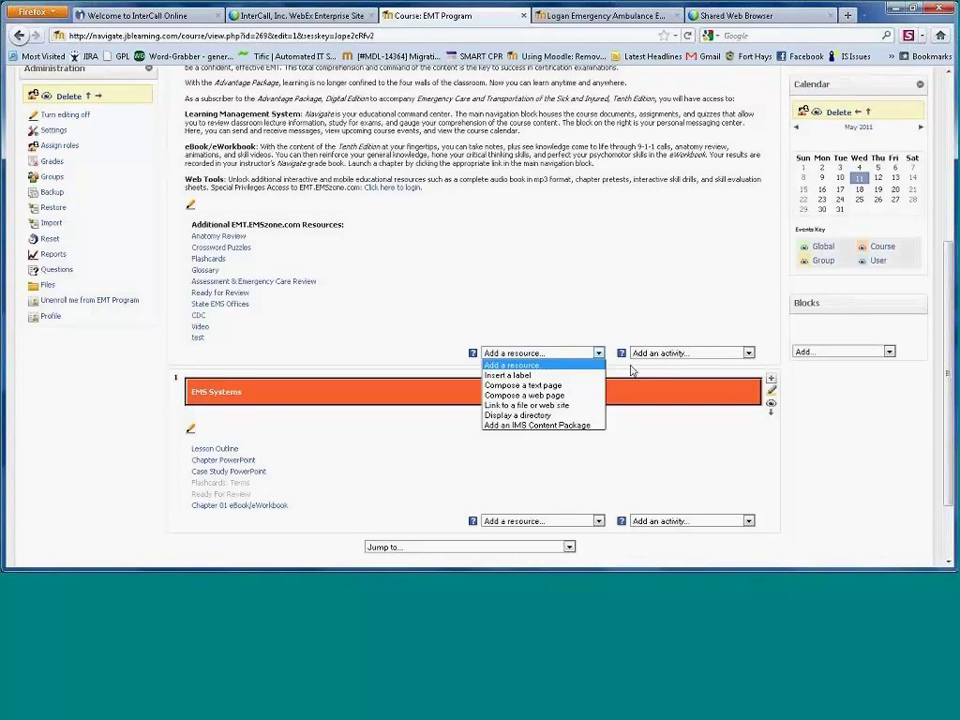
click(674, 357)
click(674, 357)
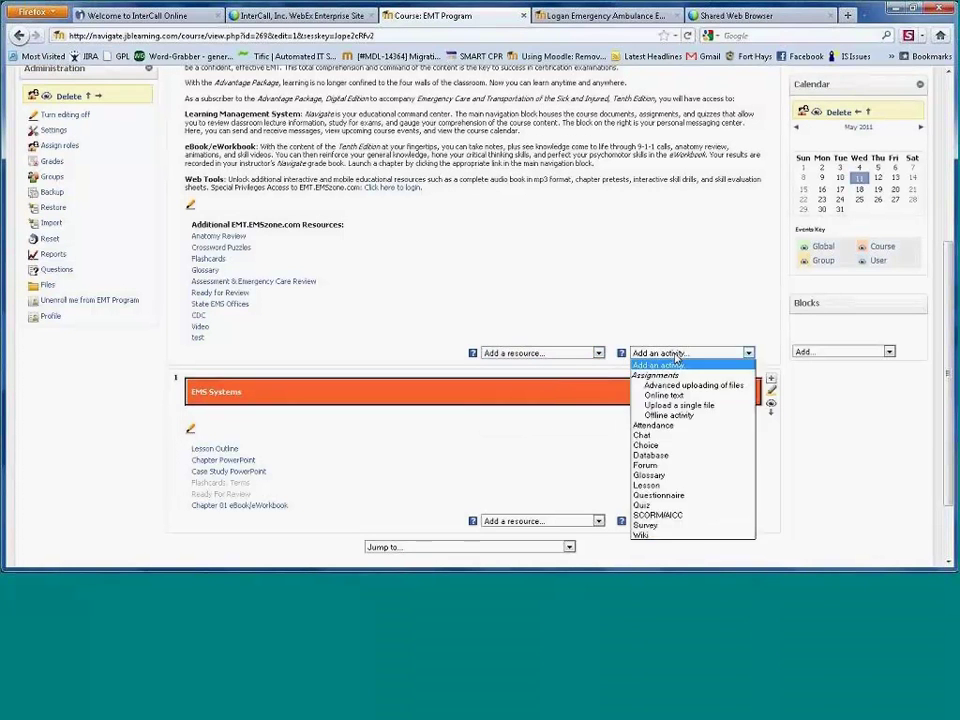
click(674, 357)
click(563, 353)
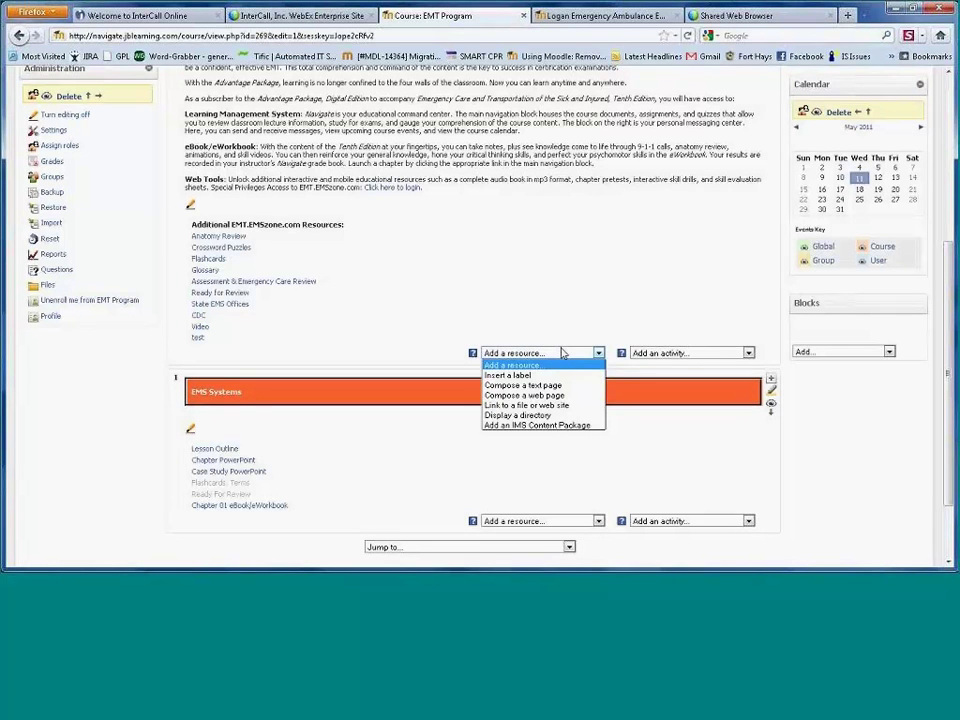
click(673, 357)
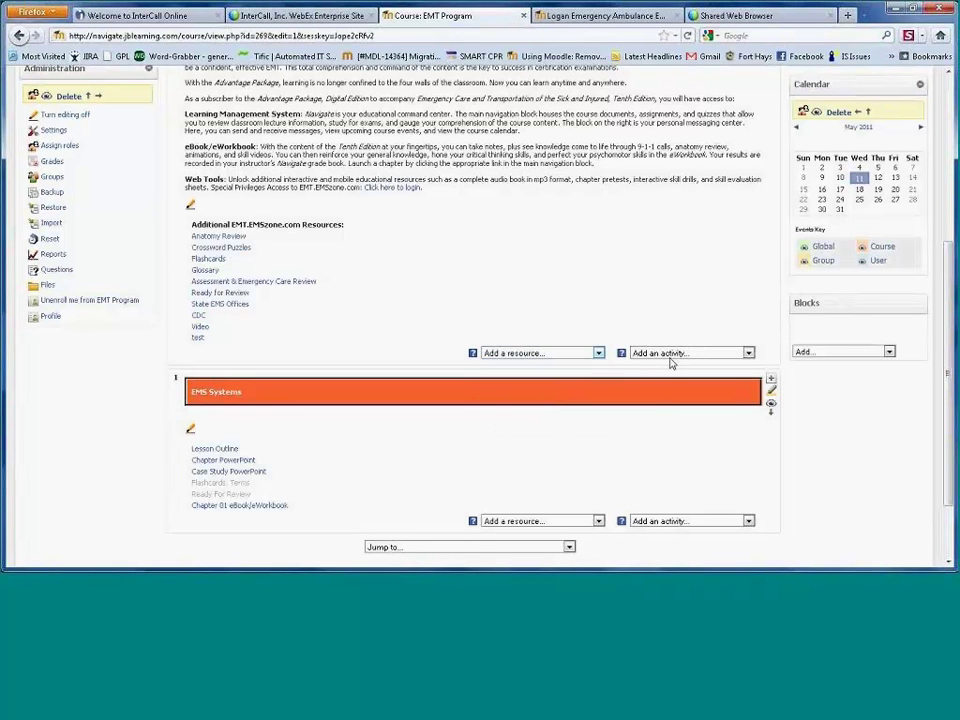
click(673, 357)
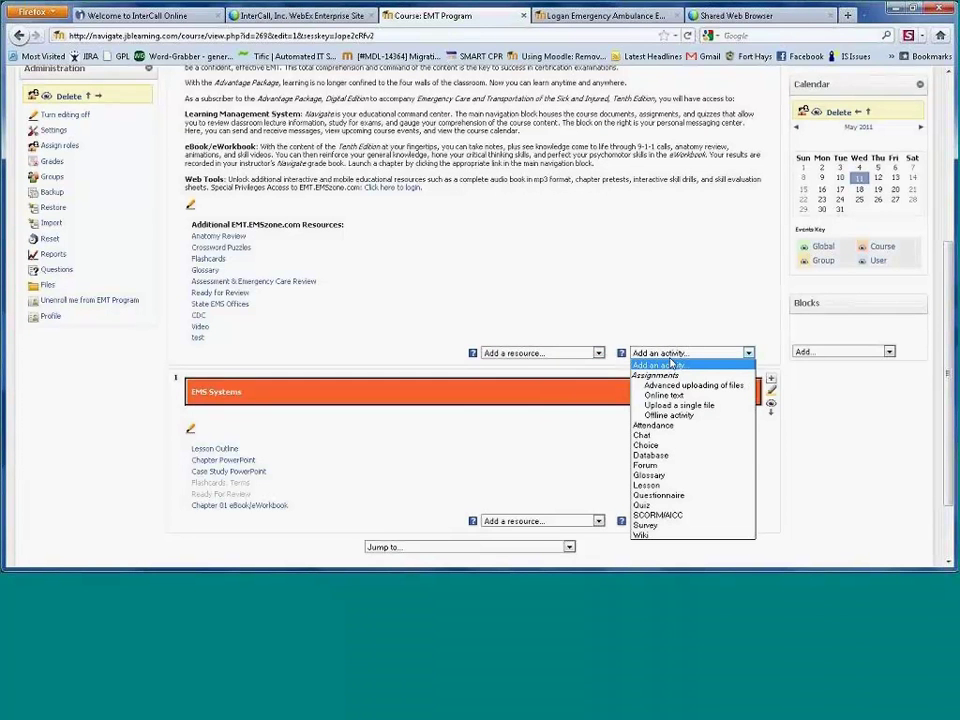
click(579, 356)
click(580, 356)
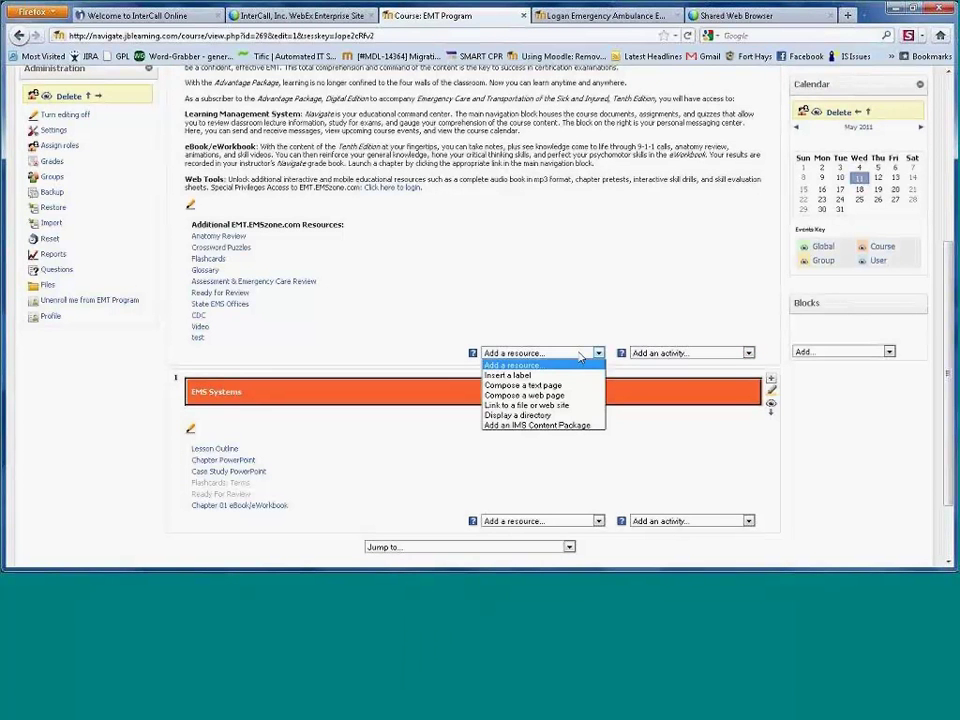
click(574, 406)
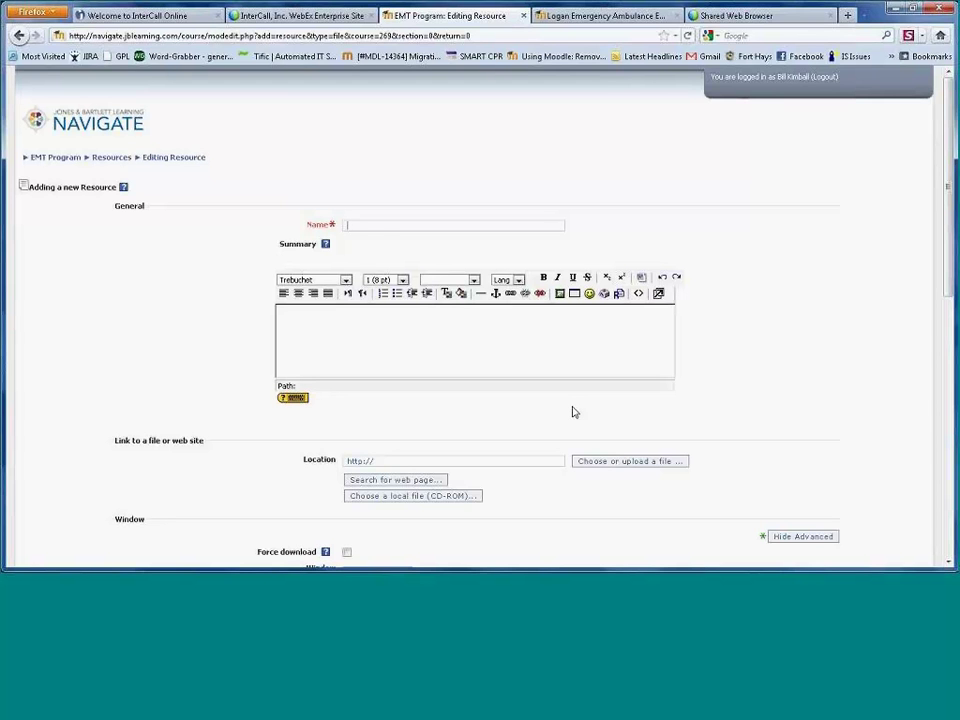
Enter 'Document' as the new link resource's name.
text(Document)
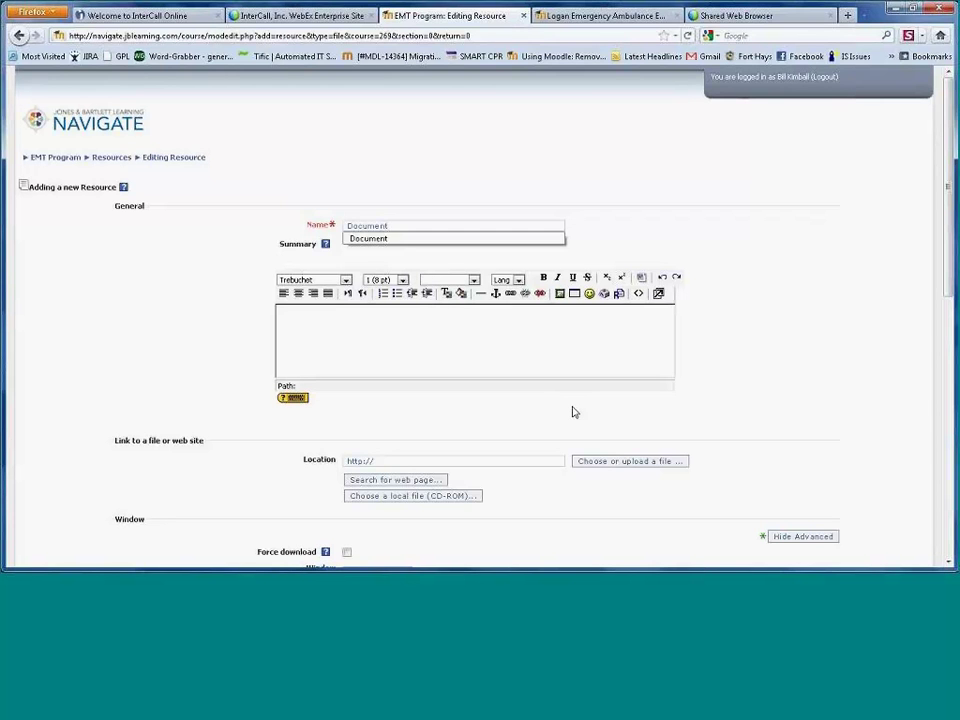
drag(387, 226, 345, 225)
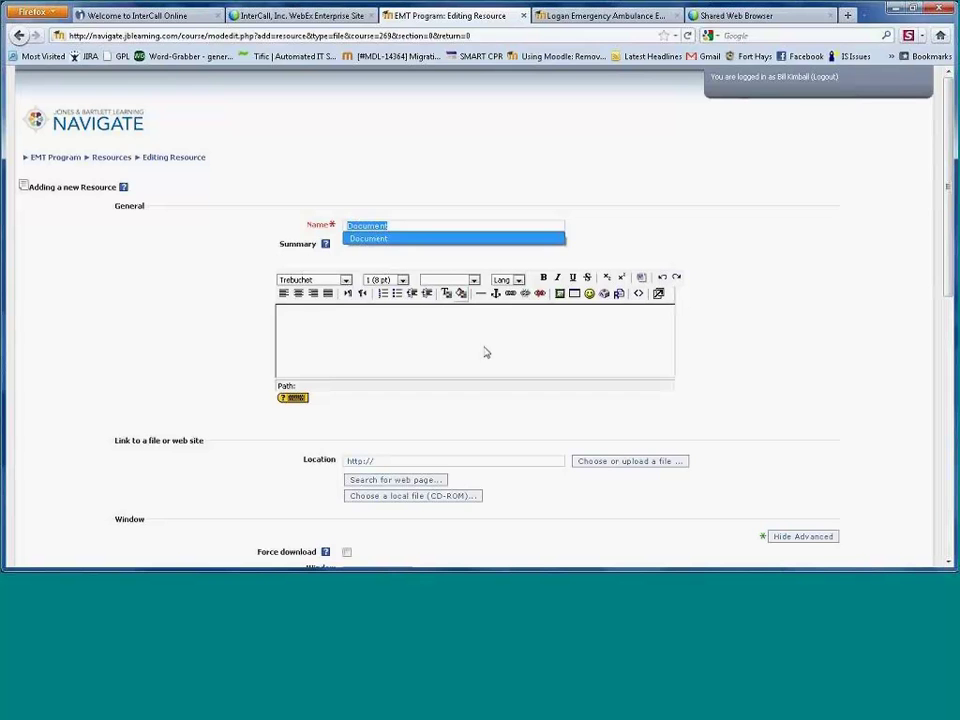
click(485, 461)
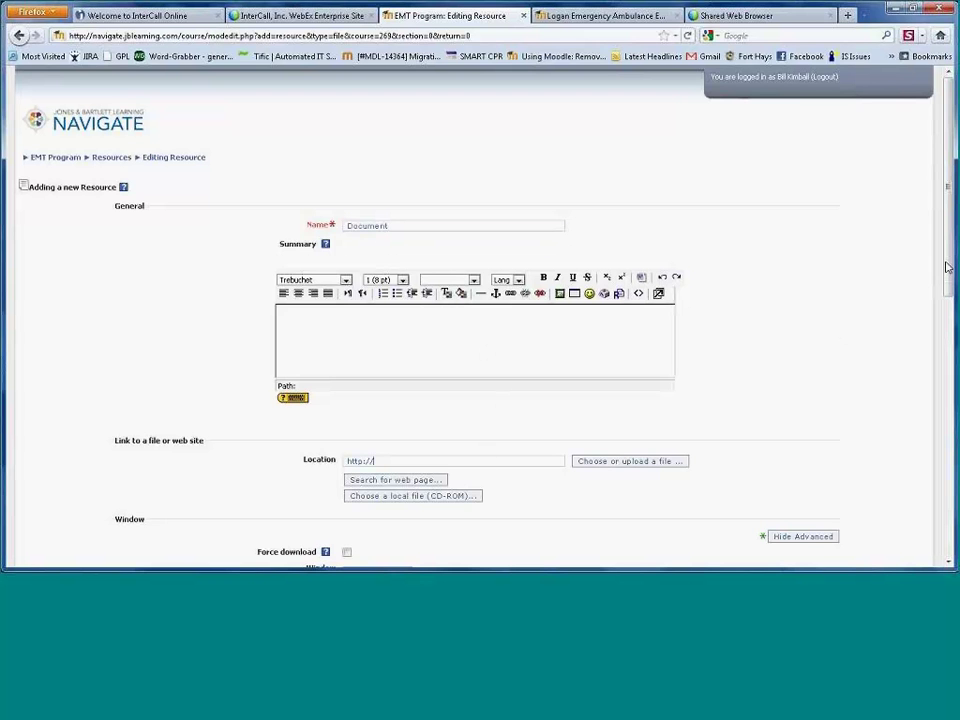
drag(945, 283, 945, 393)
scroll(495, 248, down, 1)
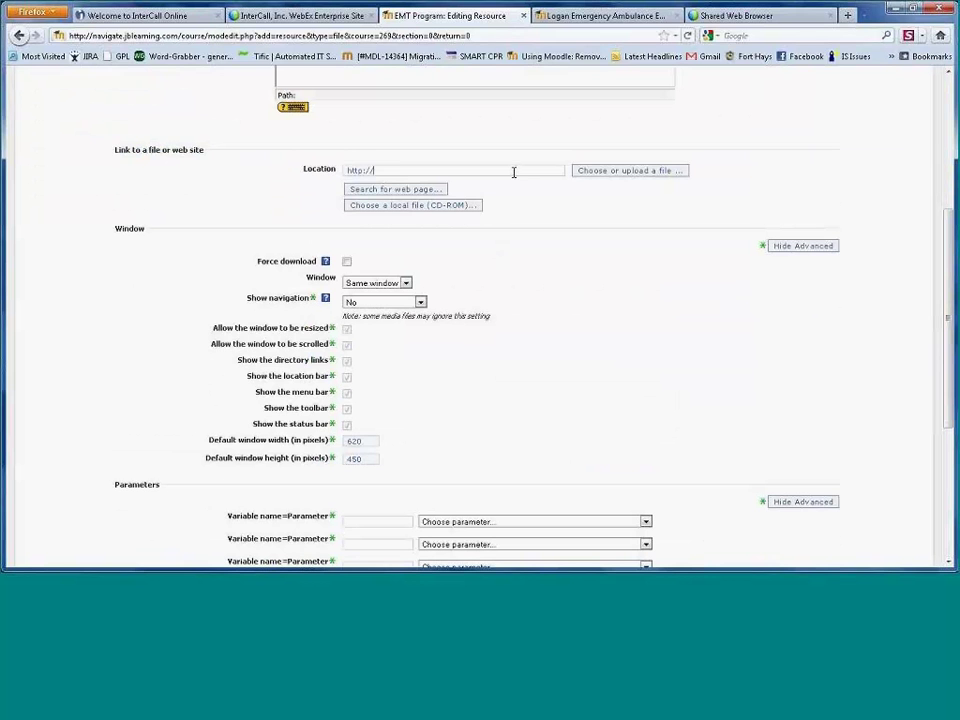
text(www)
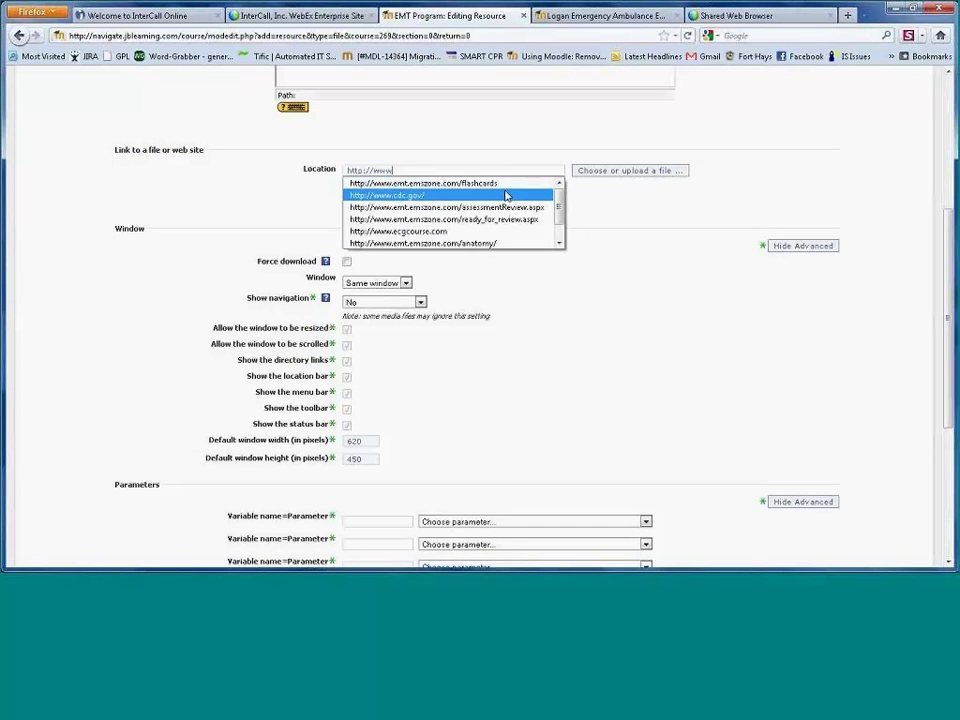
click(506, 196)
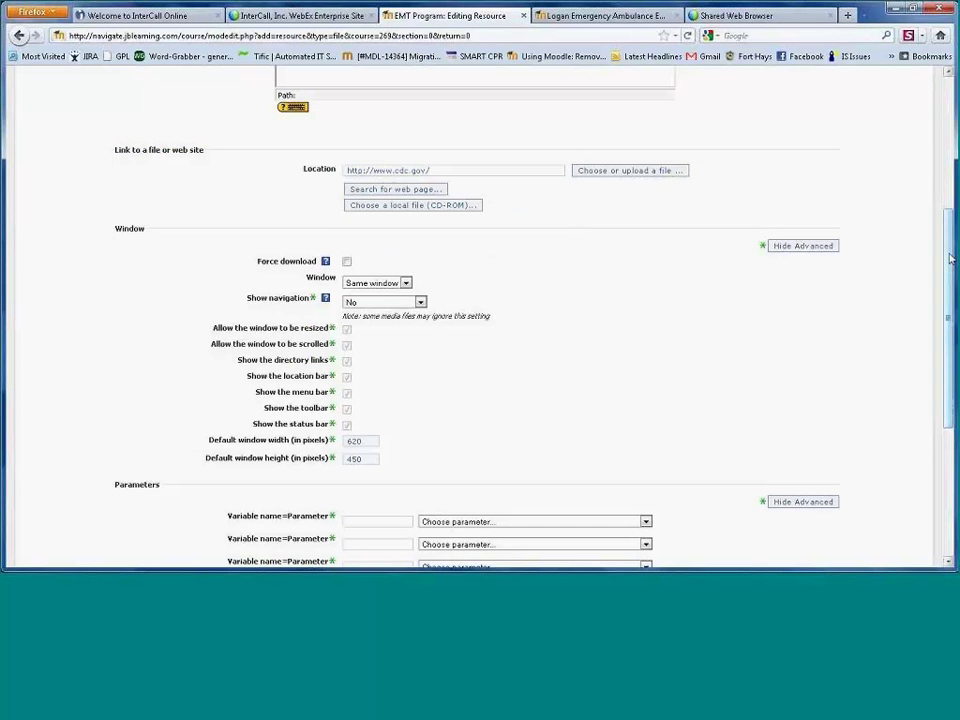
scroll(447, 408, down, 5)
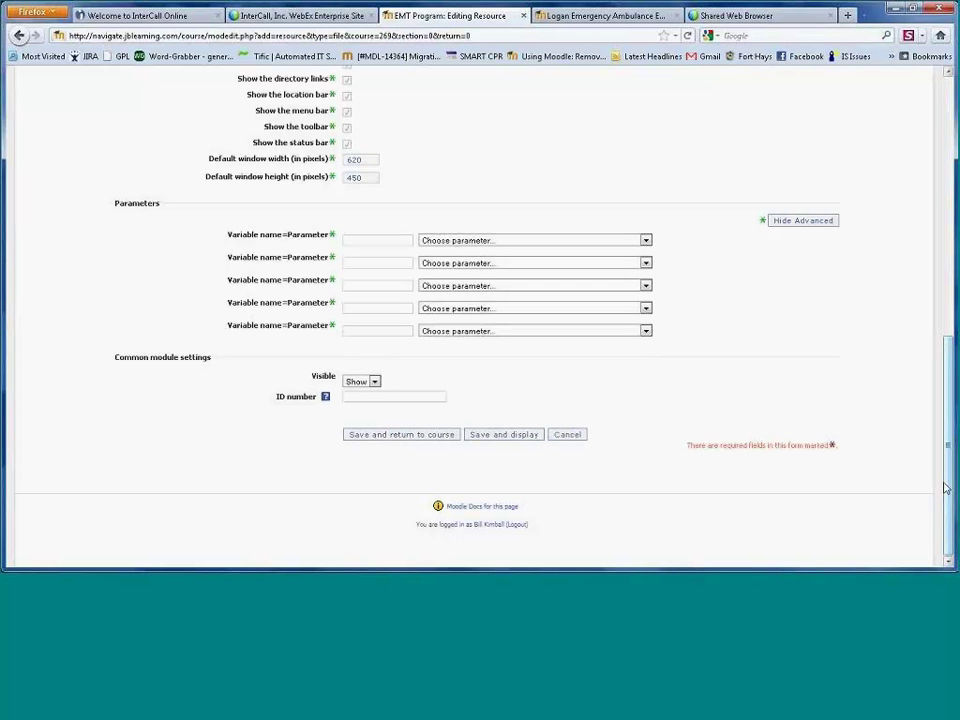
scroll(945, 487, up, 7)
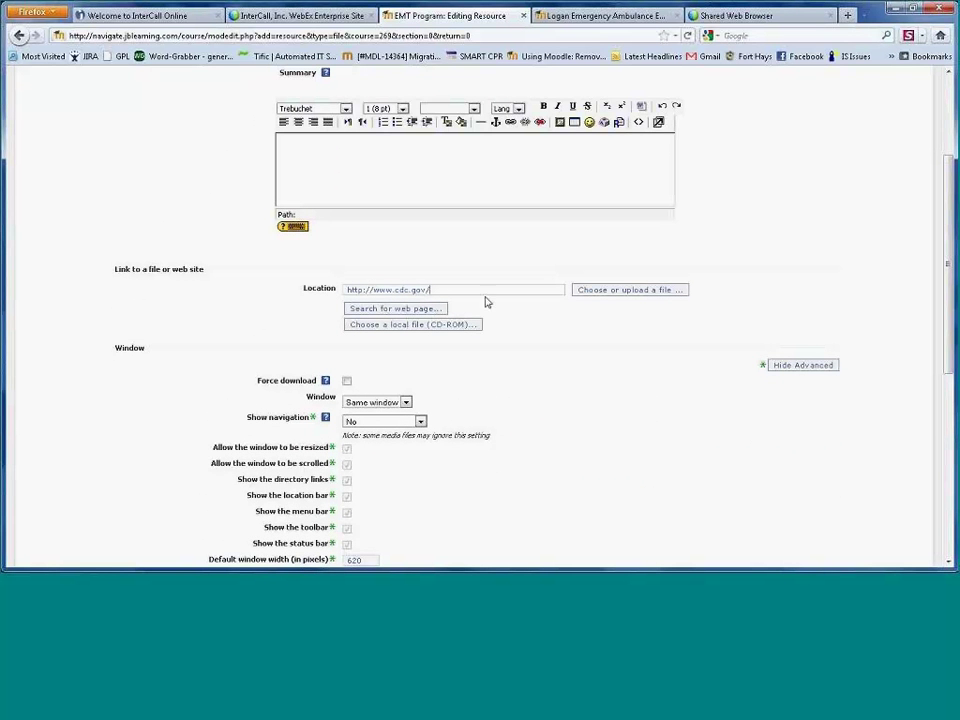
drag(499, 291, 292, 266)
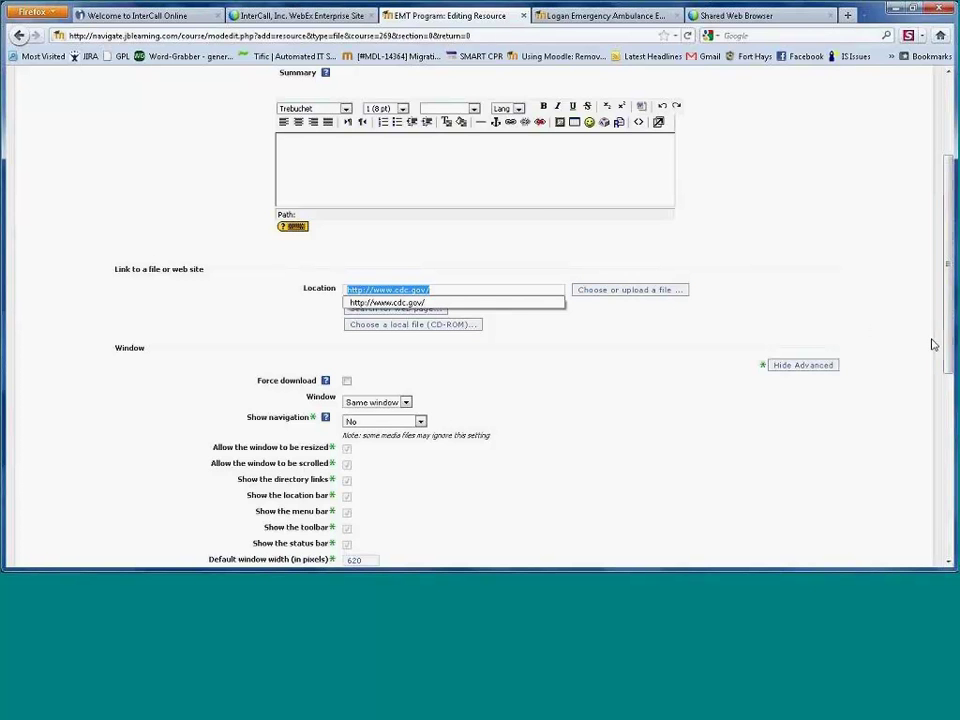
scroll(955, 263, up, 2)
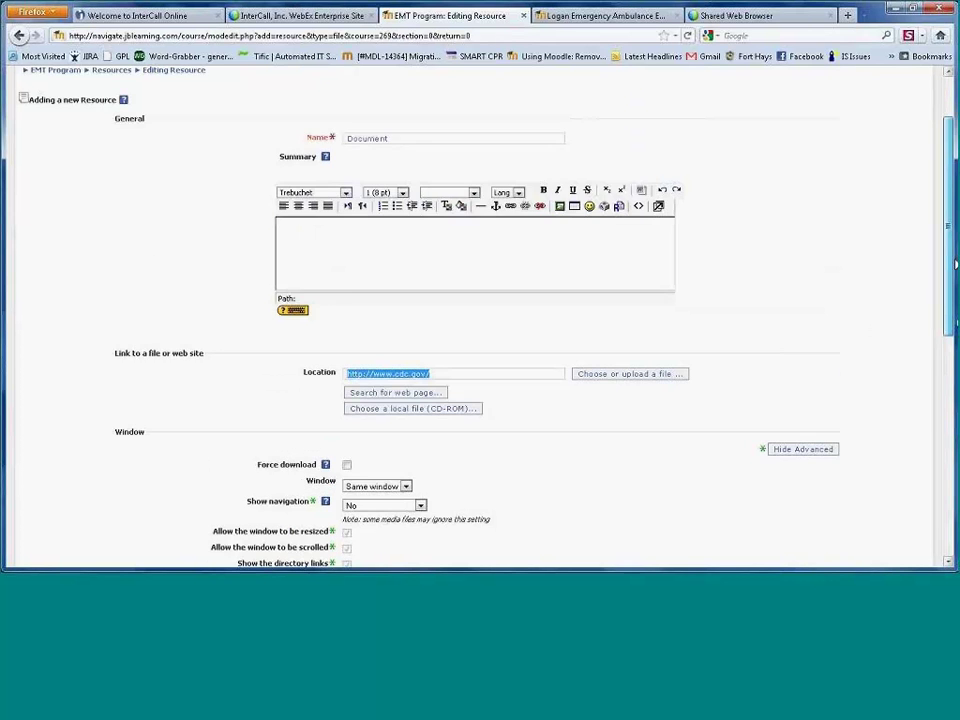
scroll(955, 263, up, 2)
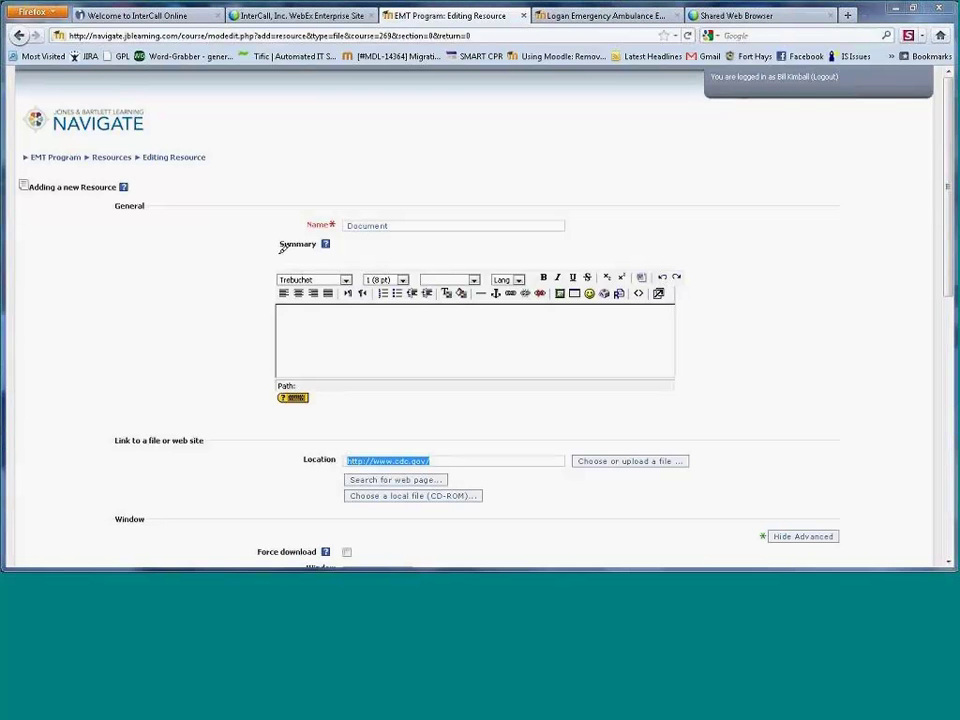
click(310, 242)
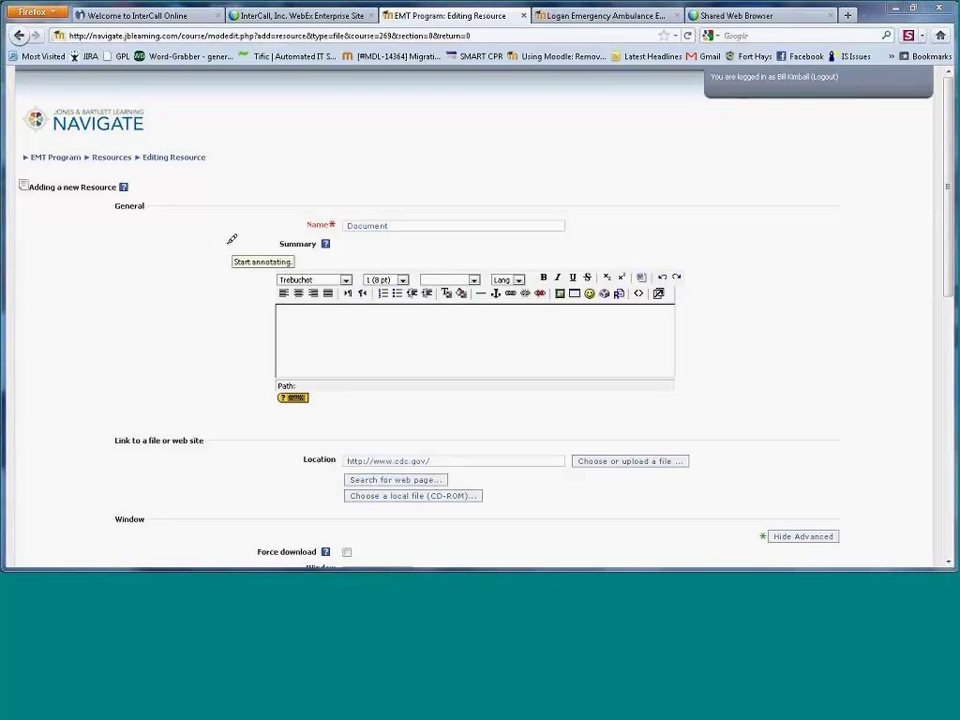
mouse_move(242, 166)
mouse_down()
mouse_move(345, 210)
mouse_move(404, 284)
mouse_move(420, 262)
mouse_up()
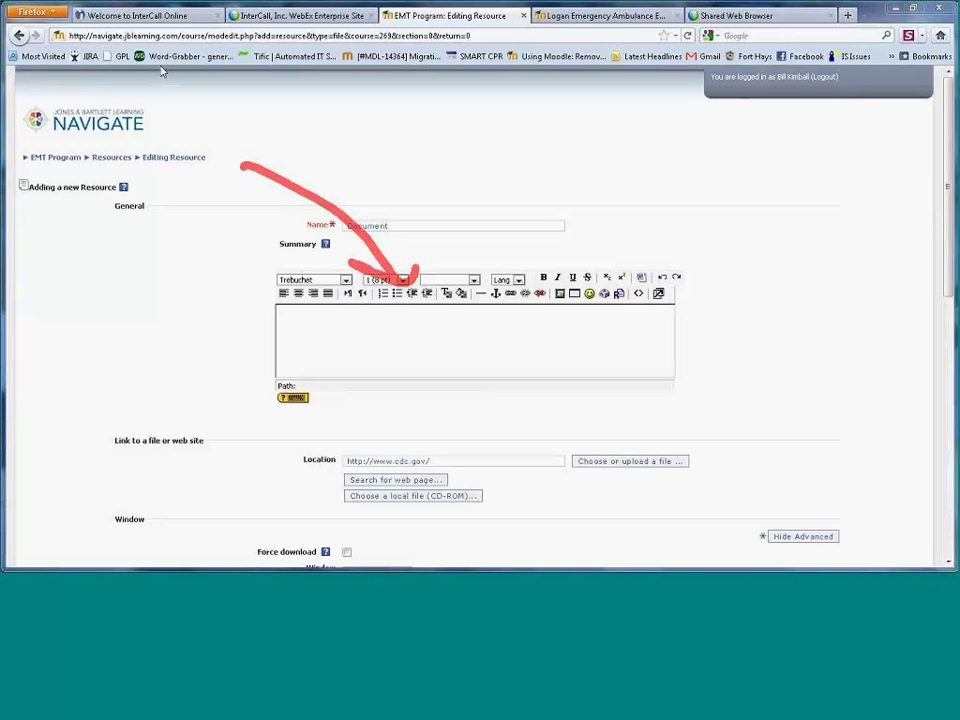
Return to the EMT Program course page via the breadcrumb and scroll down to EMS Systems.
click(68, 159)
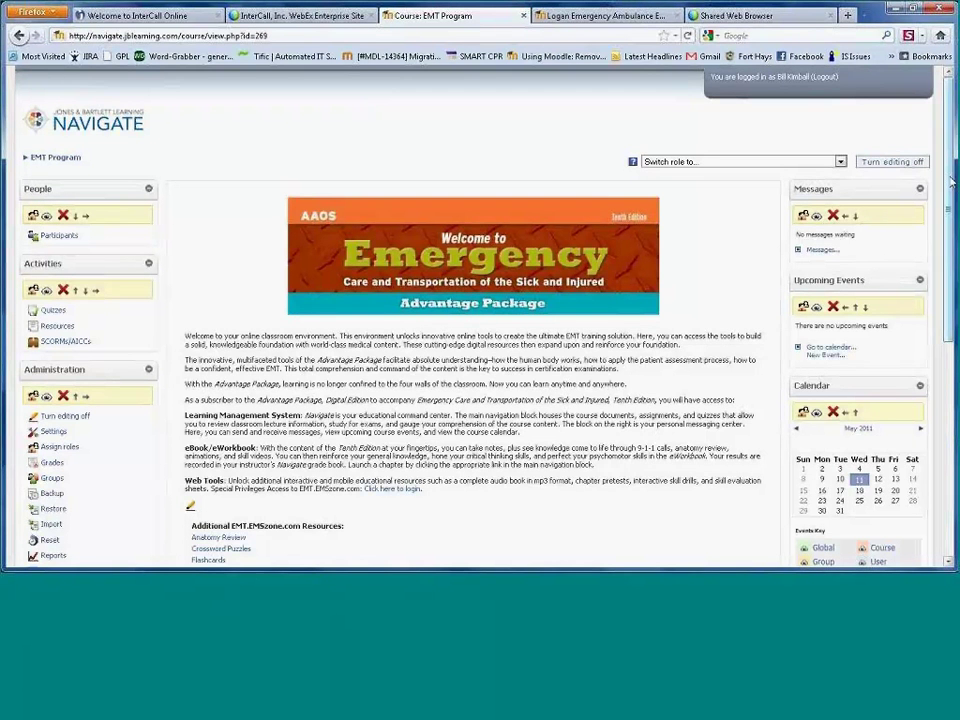
scroll(951, 181, down, 4)
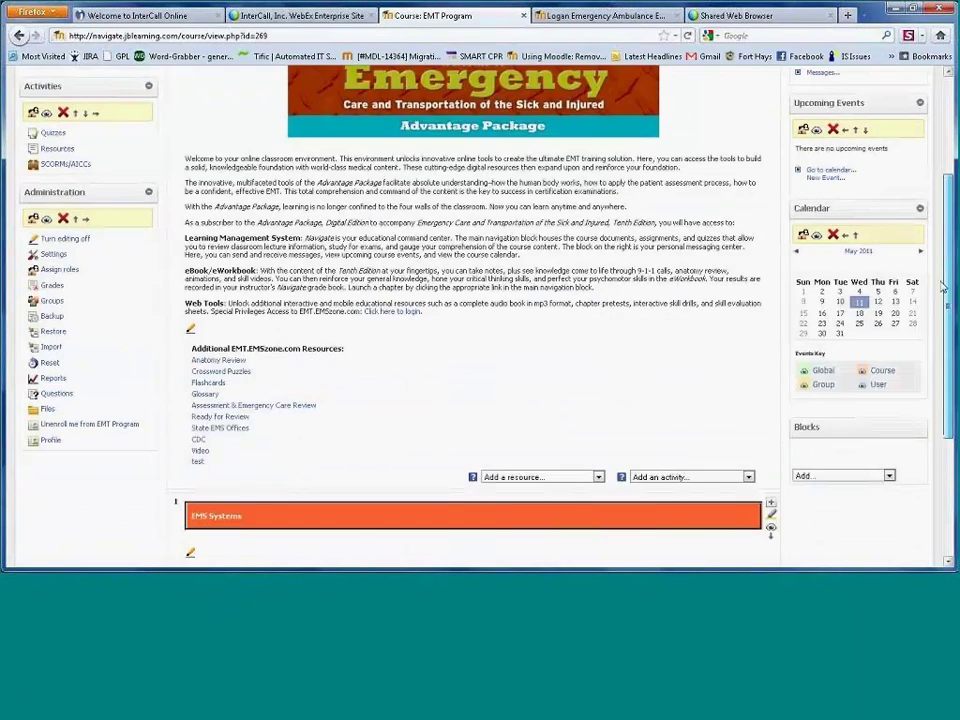
scroll(940, 396, down, 4)
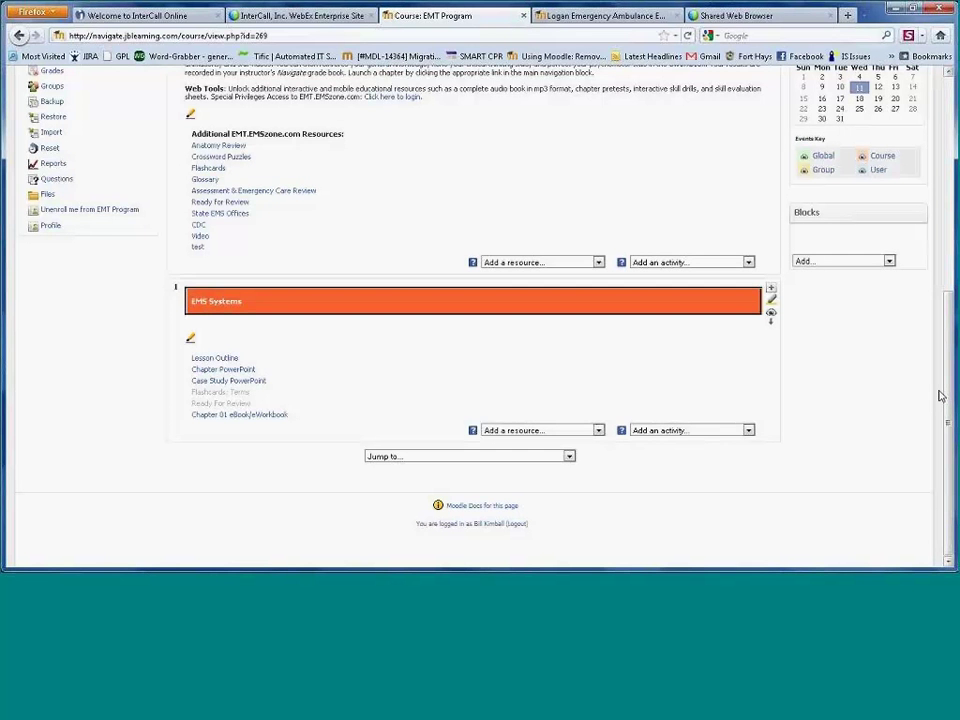
click(752, 17)
Load YouTube from the address-bar suggestion and pause the autoplaying ambulance video.
click(364, 35)
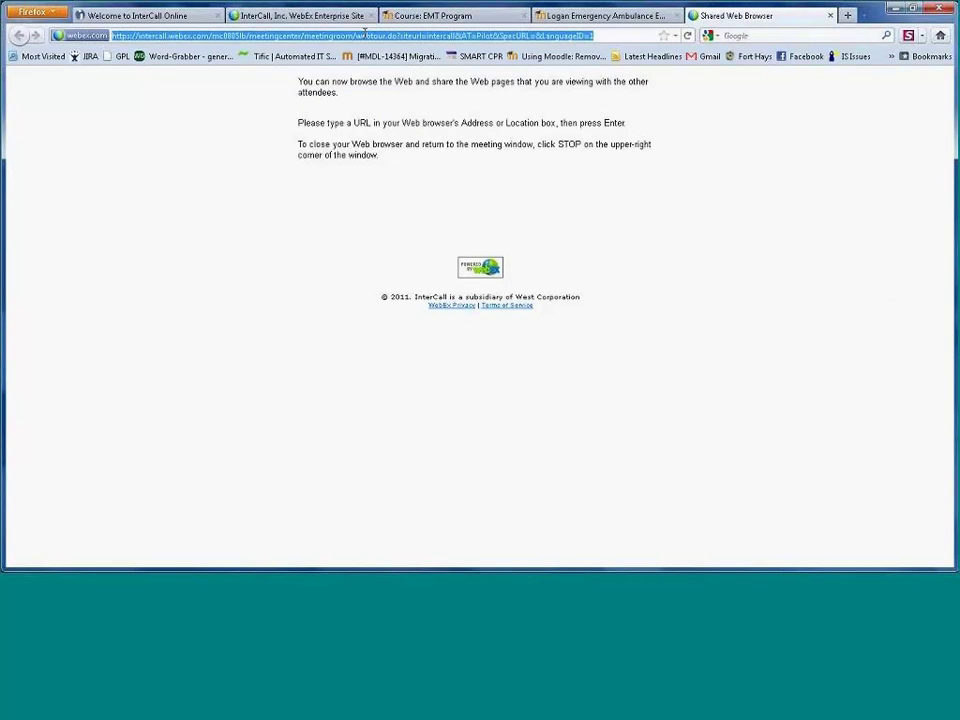
text(yout)
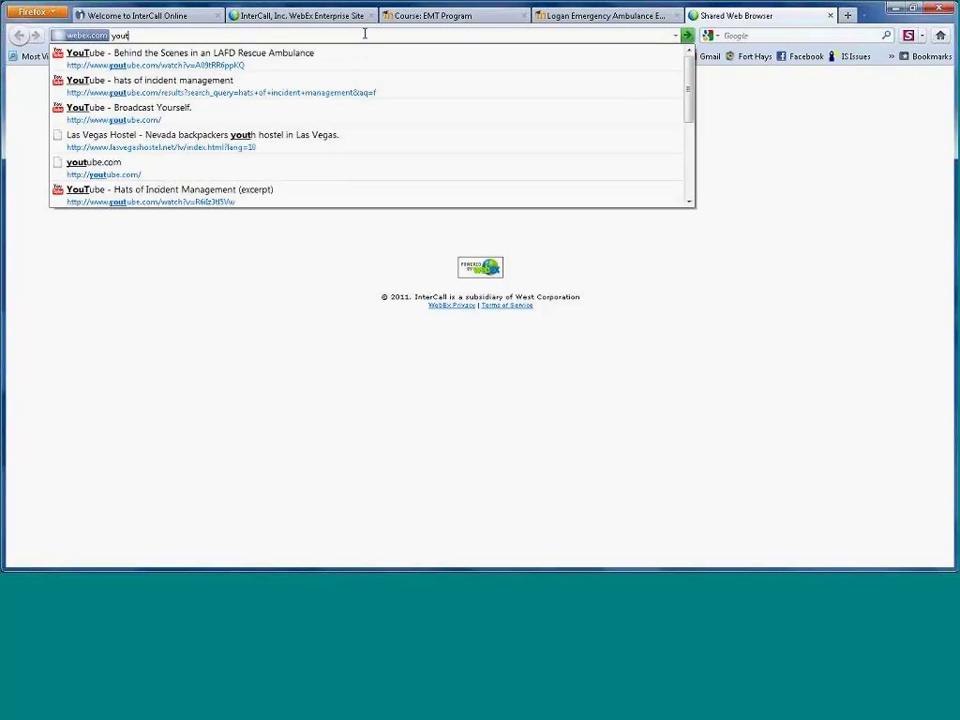
key(Down)
key(Return)
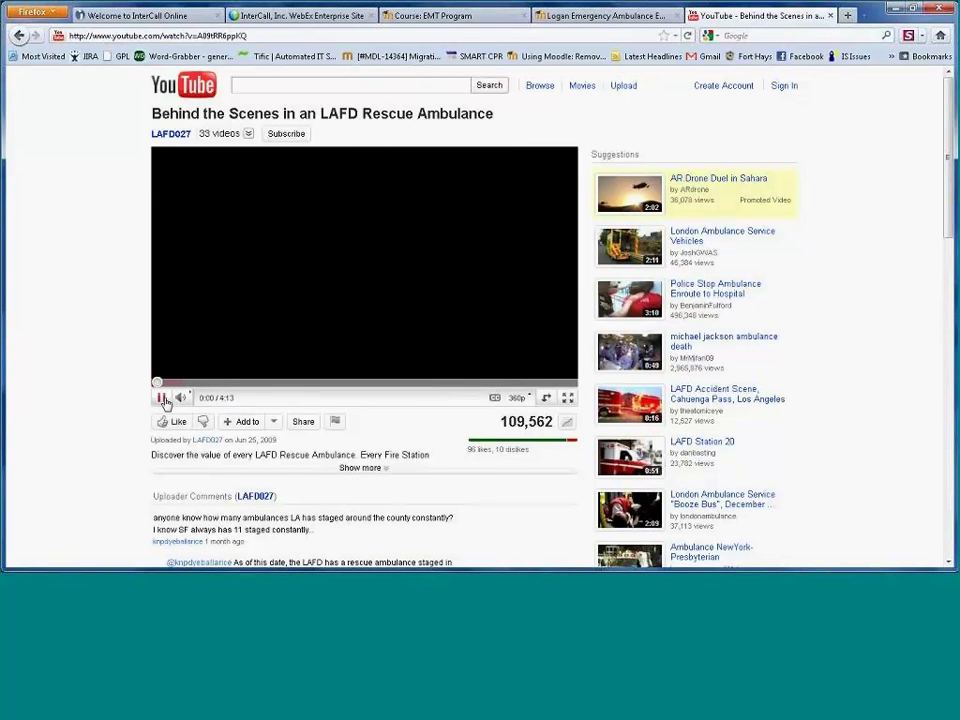
click(162, 398)
Search YouTube for 'hats of incident management'.
click(360, 86)
text(hats)
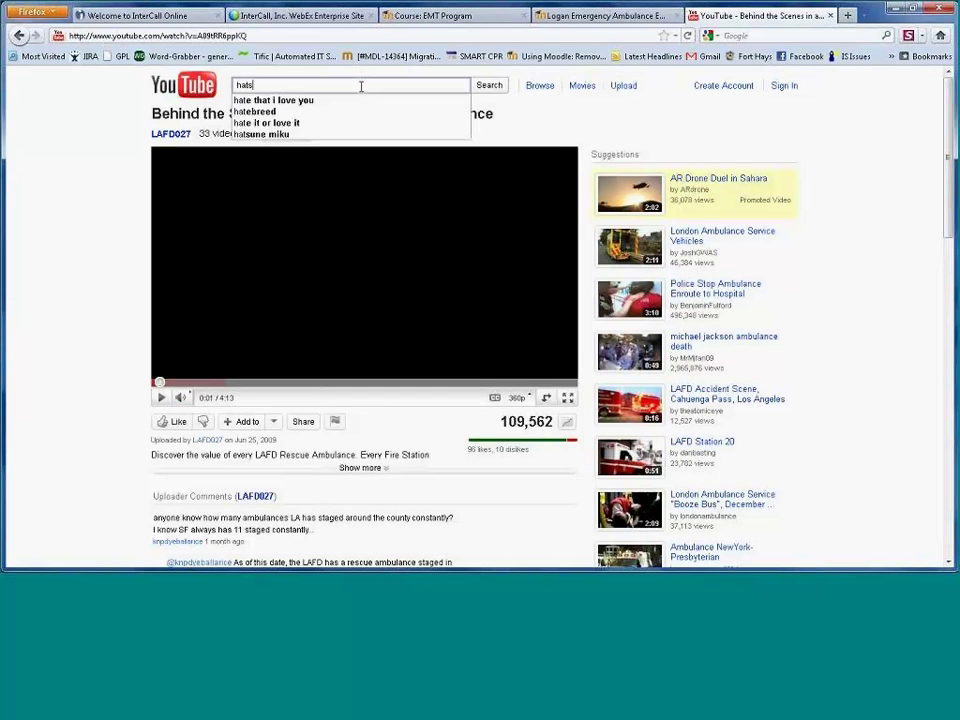
text( of incide)
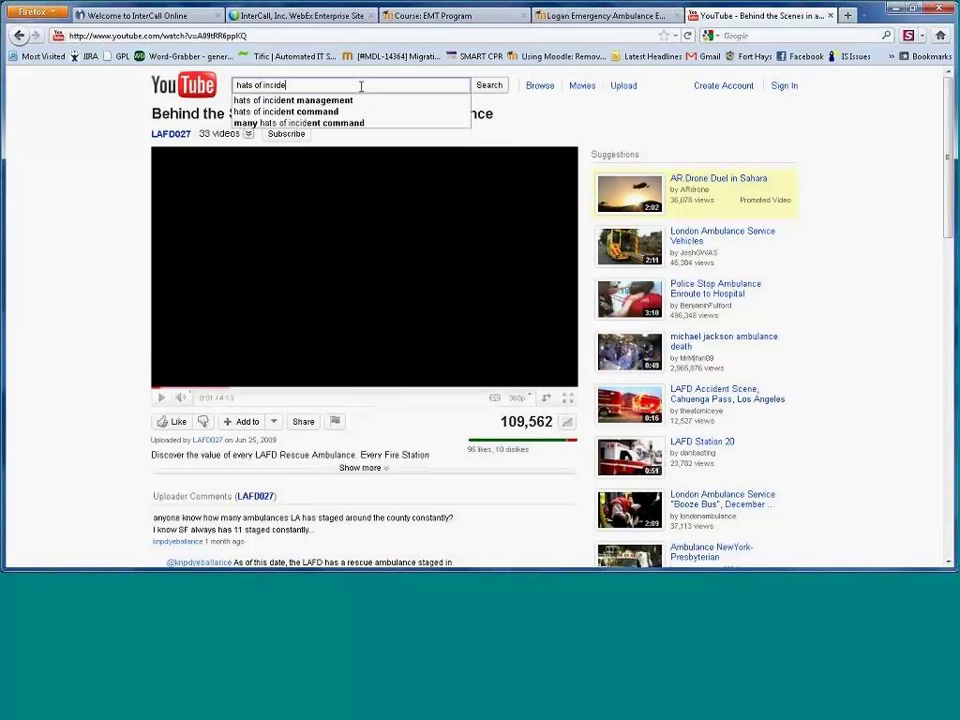
text(nt)
key(Down)
key(Return)
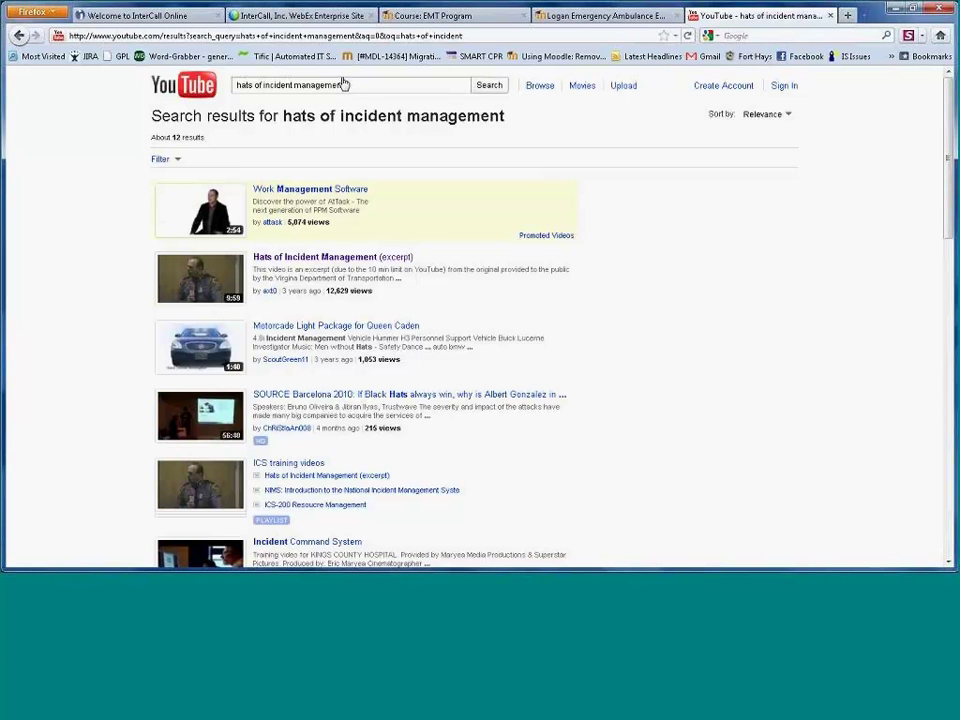
Play the Hats of Incident Management (excerpt) video, then go back to the EMT Program course page.
click(317, 259)
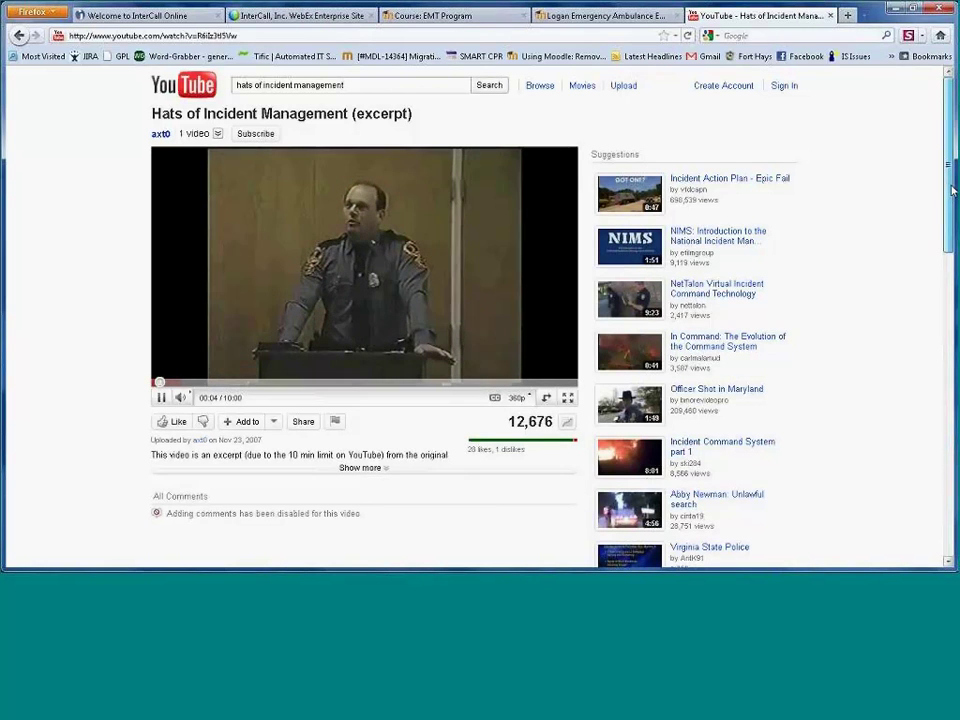
mouse_move(953, 190)
mouse_down()
mouse_move(935, 318)
mouse_move(944, 462)
mouse_move(946, 204)
mouse_up()
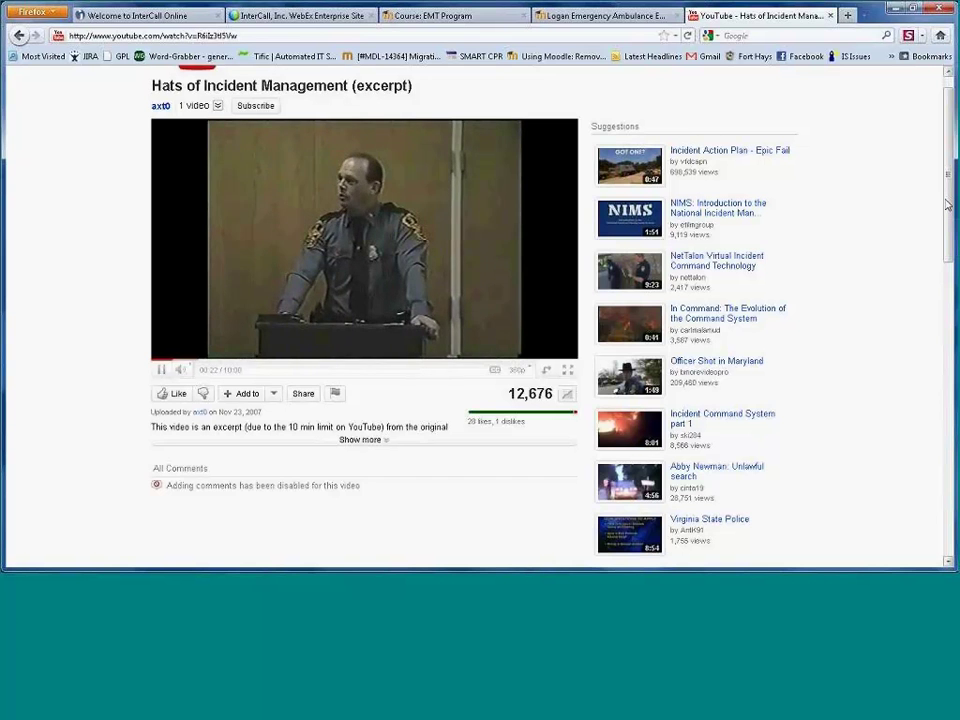
scroll(947, 205, up, 1)
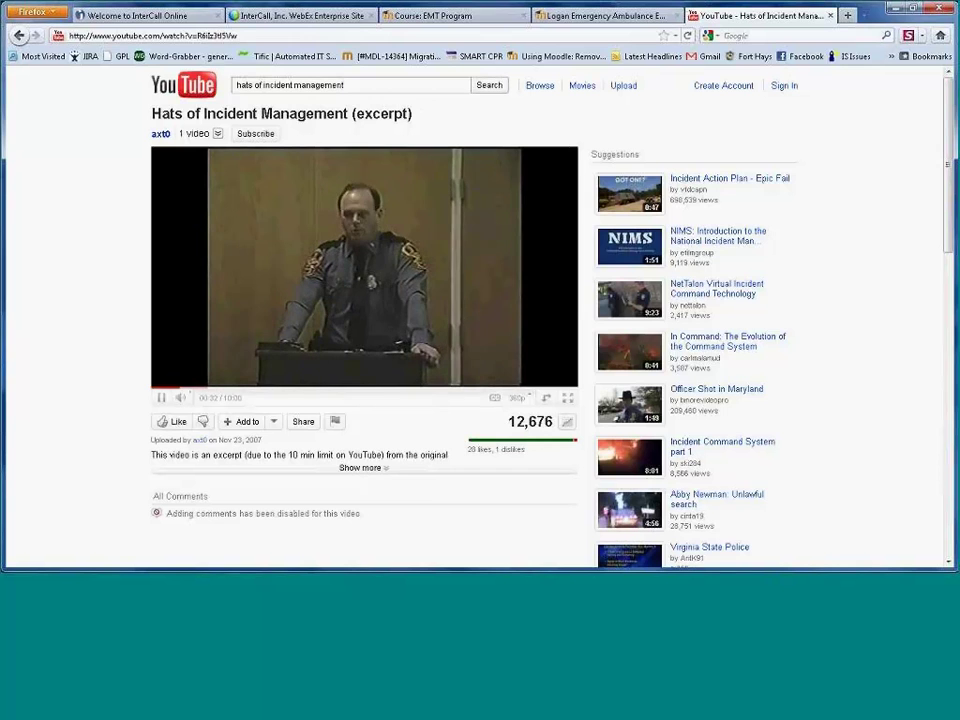
click(408, 19)
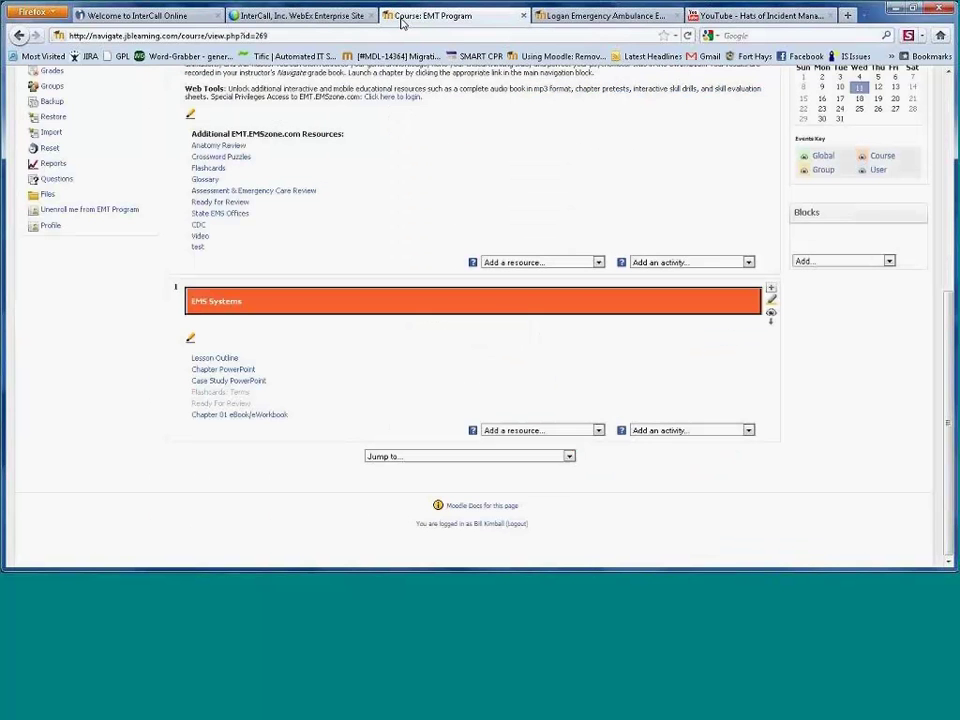
Add a 'Compose a web page' resource named 'Video' and switch its Full text to HTML source.
click(567, 263)
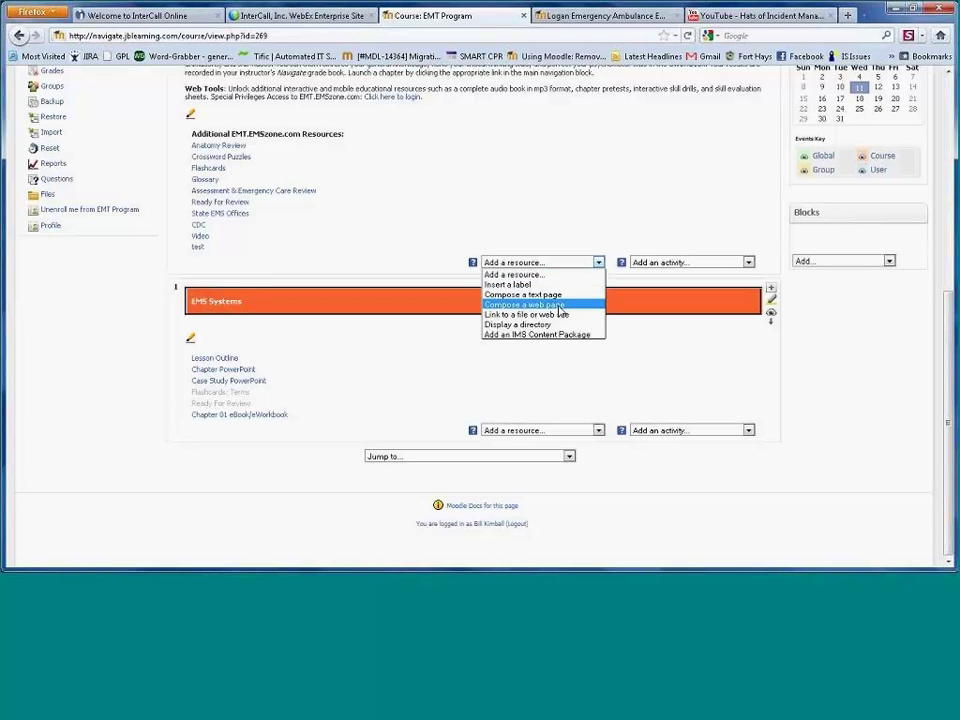
click(560, 305)
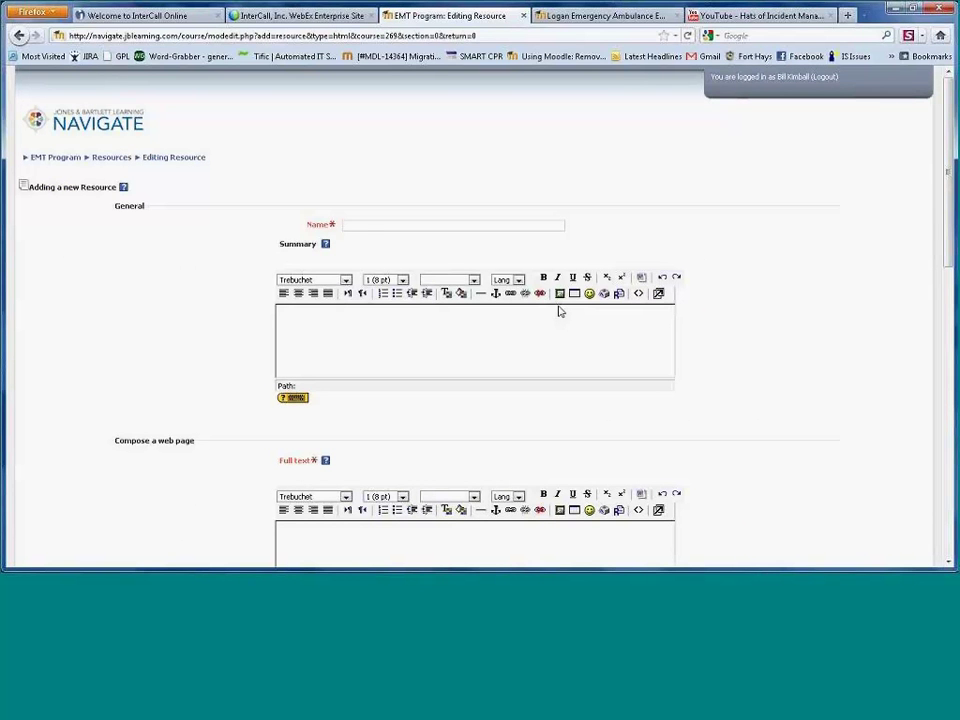
text(Video)
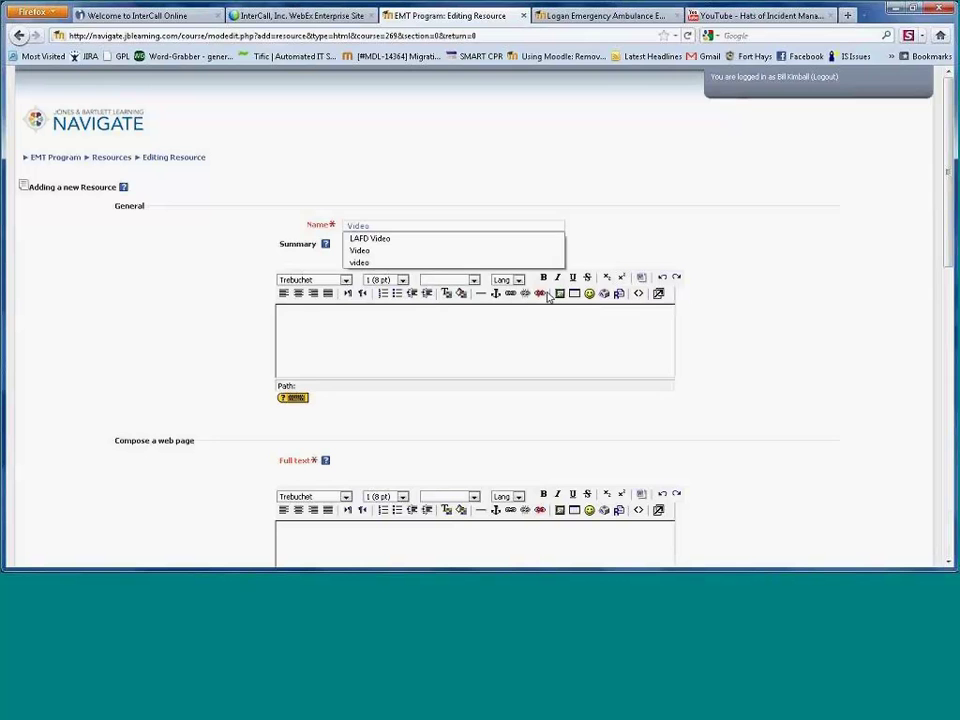
click(380, 250)
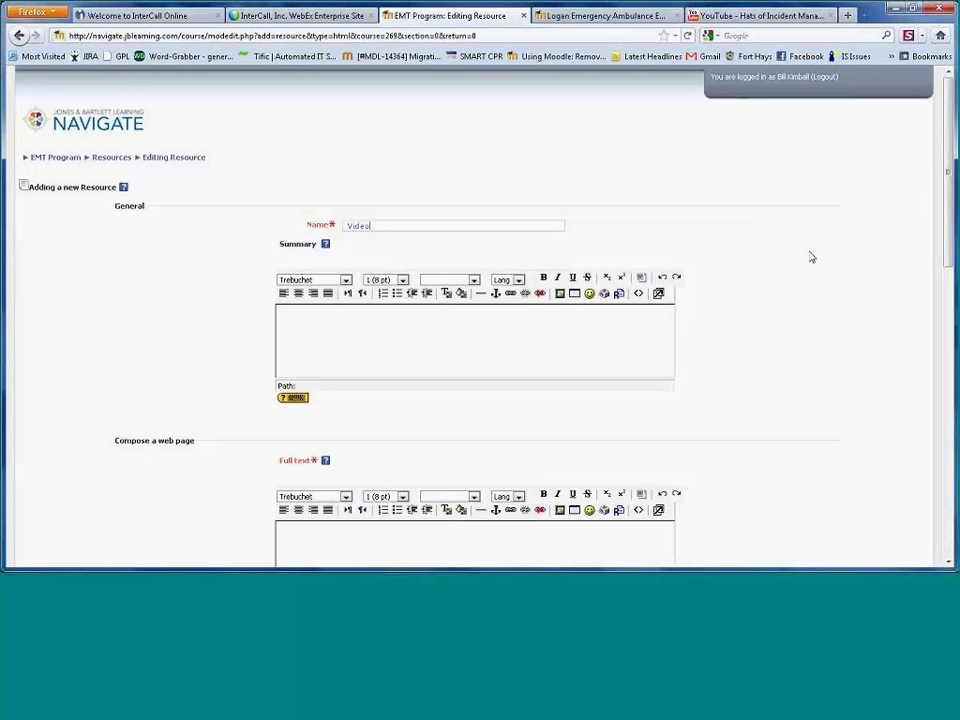
drag(944, 213, 944, 348)
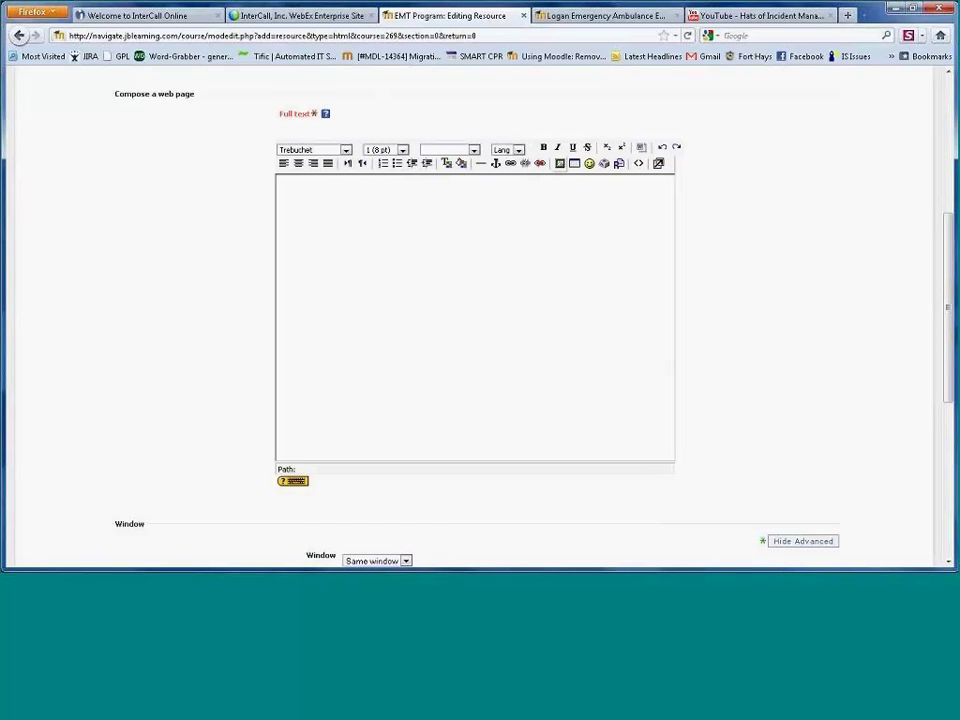
click(637, 165)
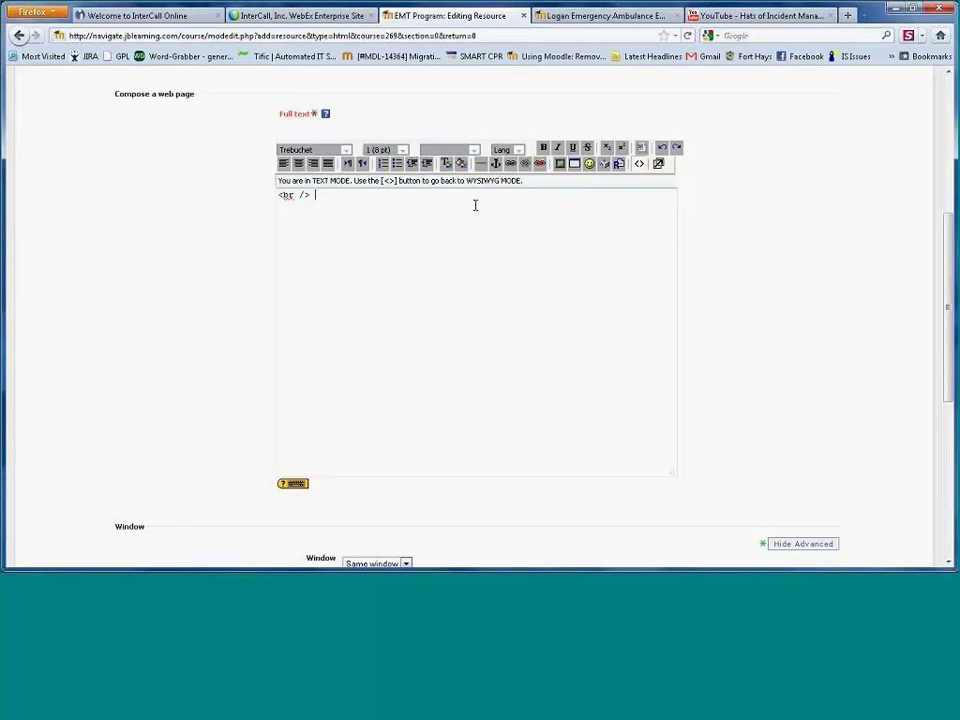
Copy the 480 × 390 iframe embed code from the Hats of Incident Management video's share panel.
click(726, 16)
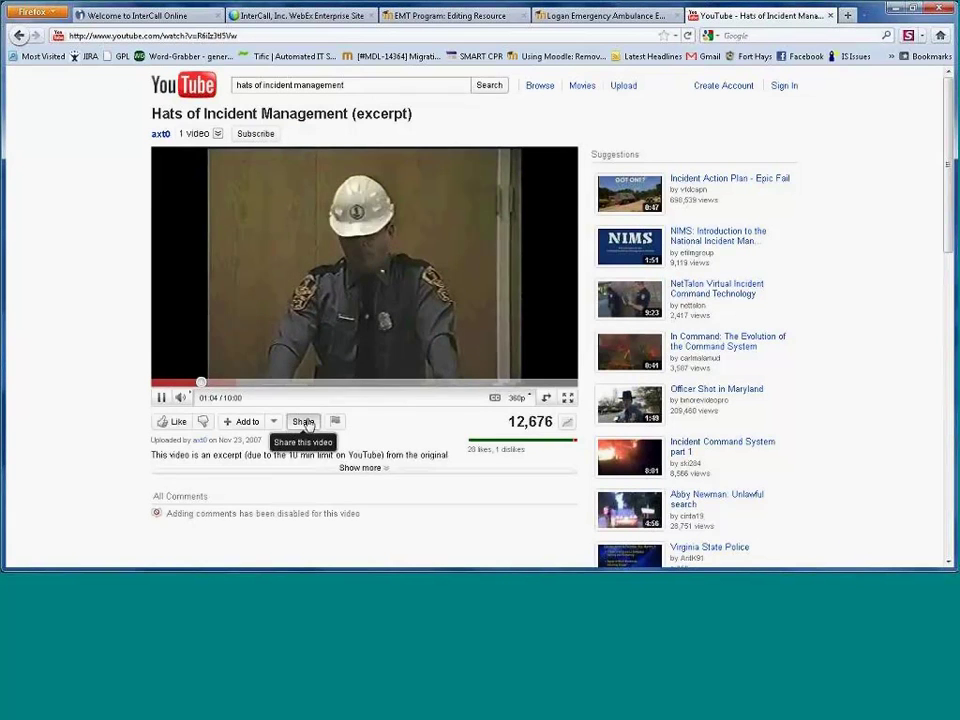
click(305, 422)
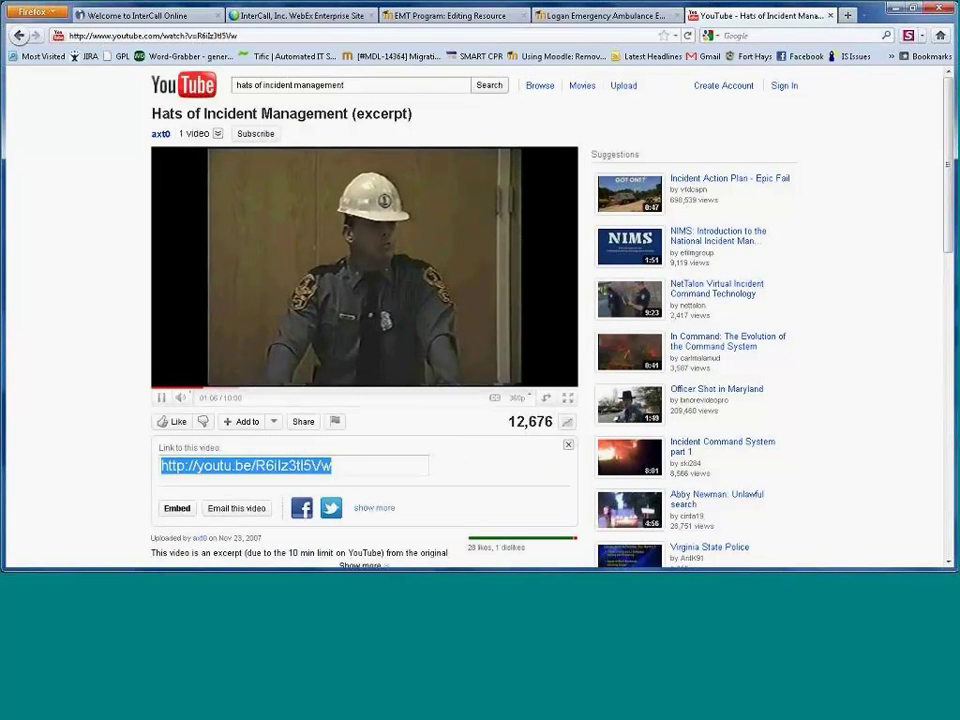
click(177, 509)
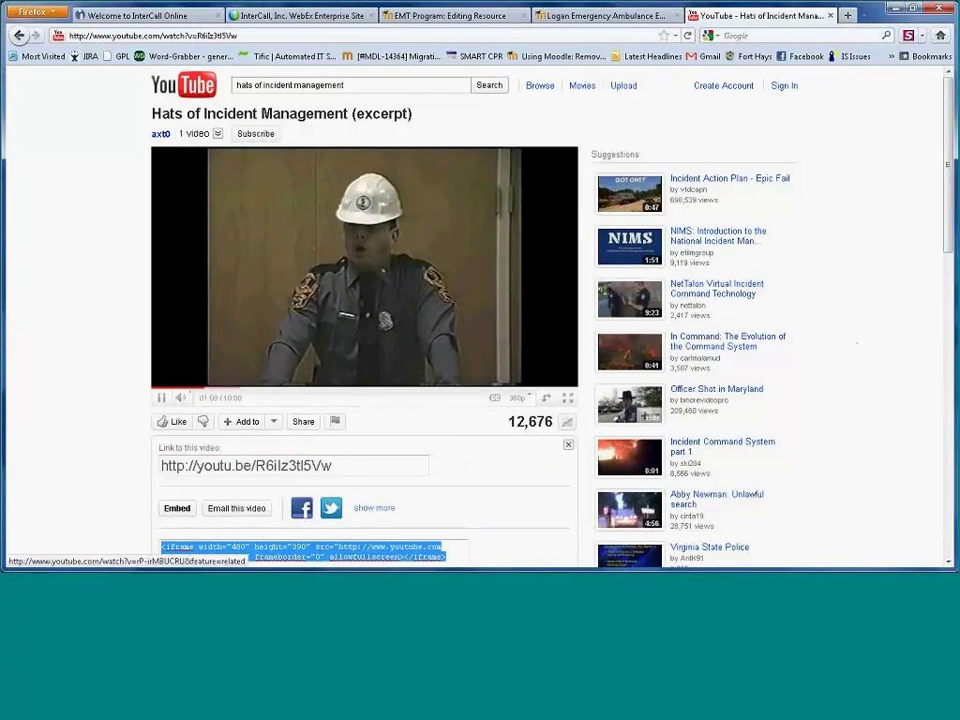
scroll(950, 230, down, 3)
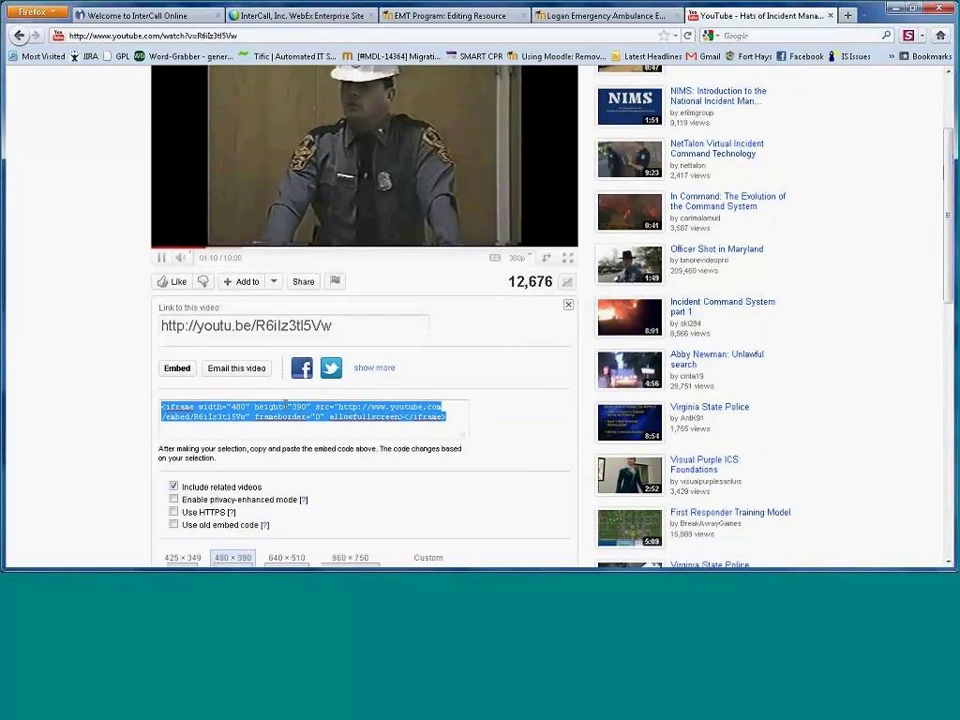
right_click(300, 411)
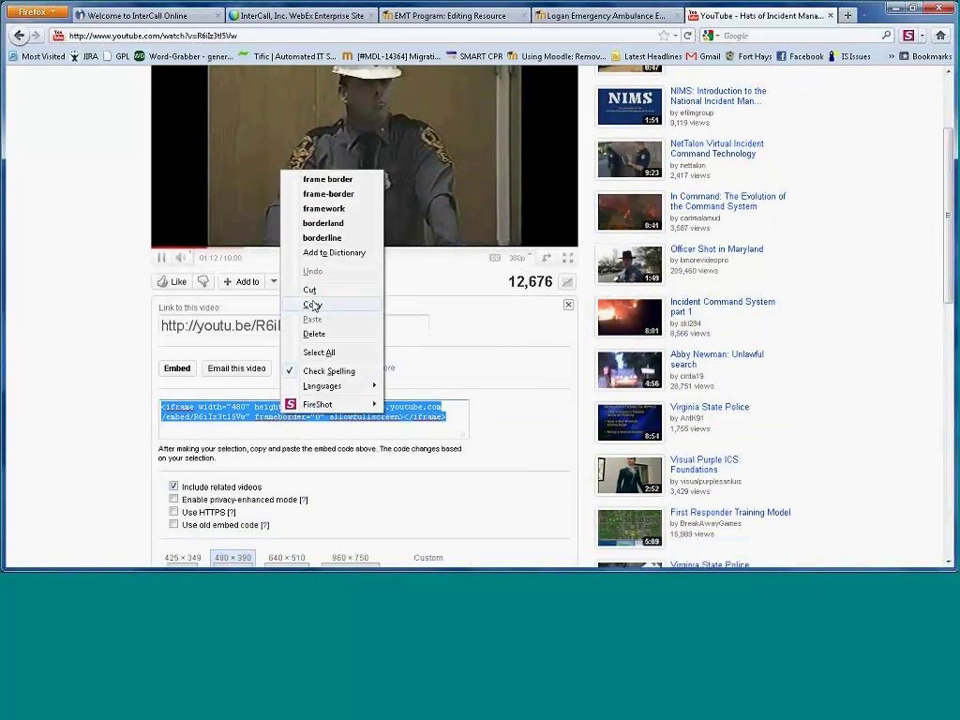
click(315, 304)
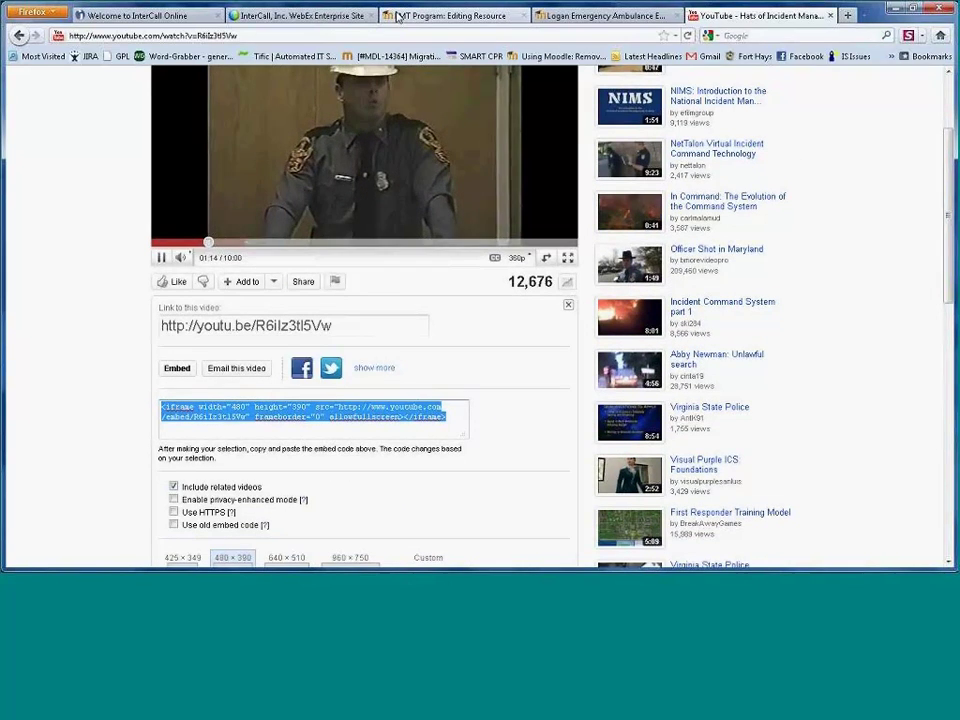
click(440, 15)
Paste the YouTube embed code into the page's HTML source and save and display the Video resource.
right_click(372, 253)
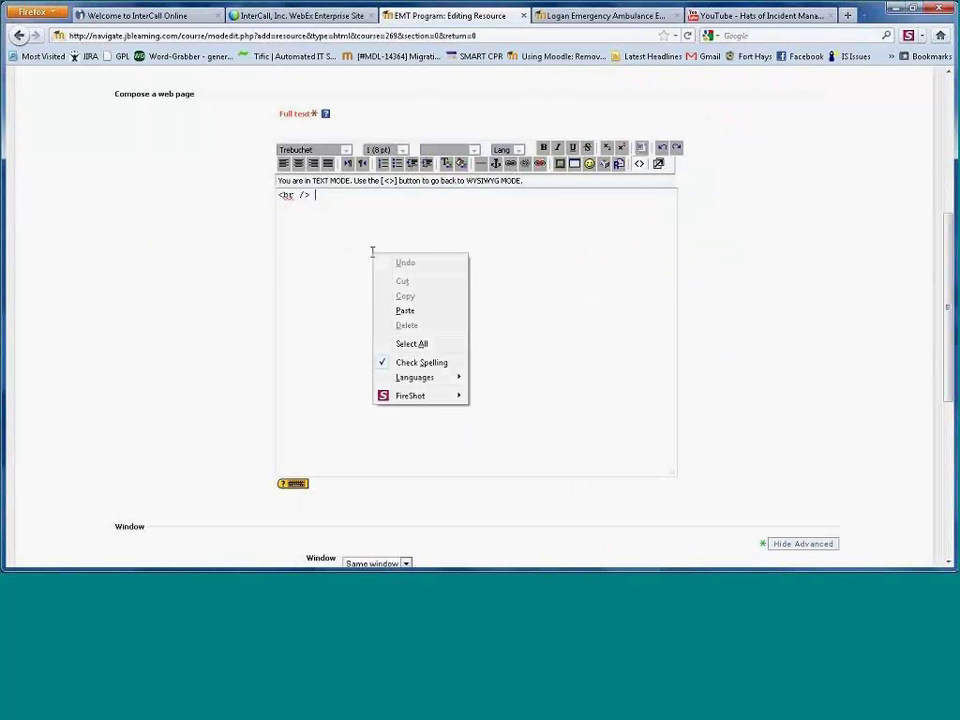
click(404, 311)
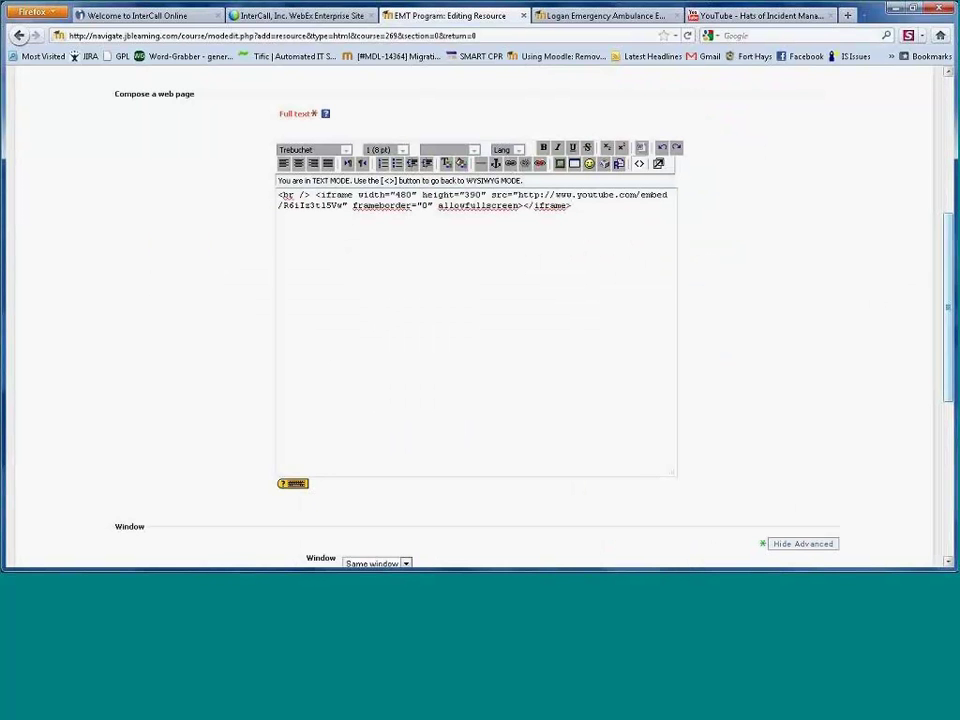
drag(948, 335, 948, 476)
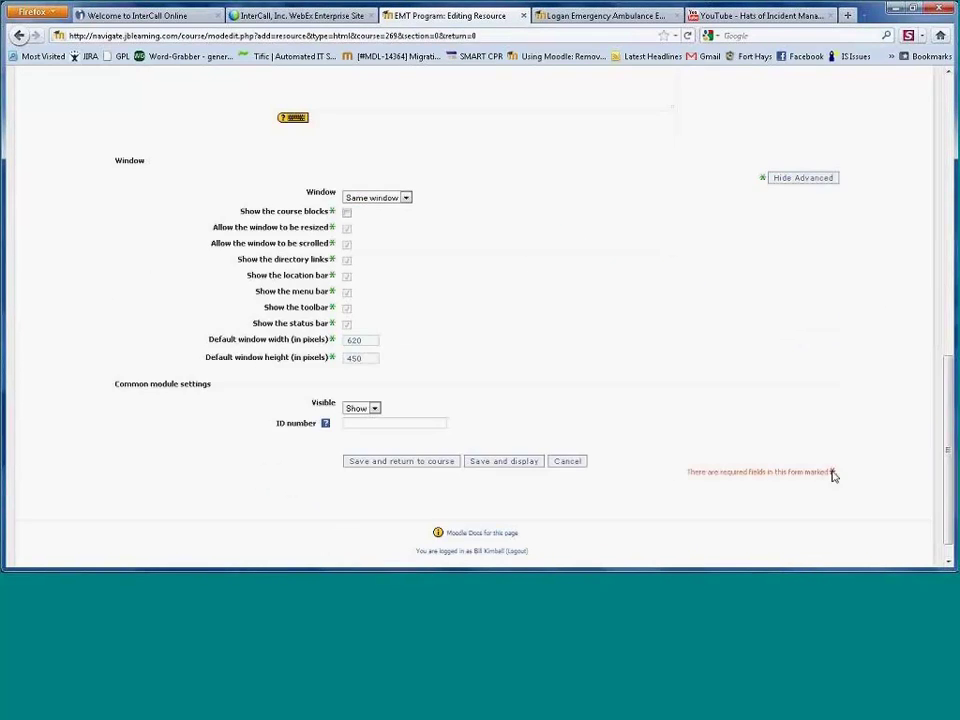
click(511, 465)
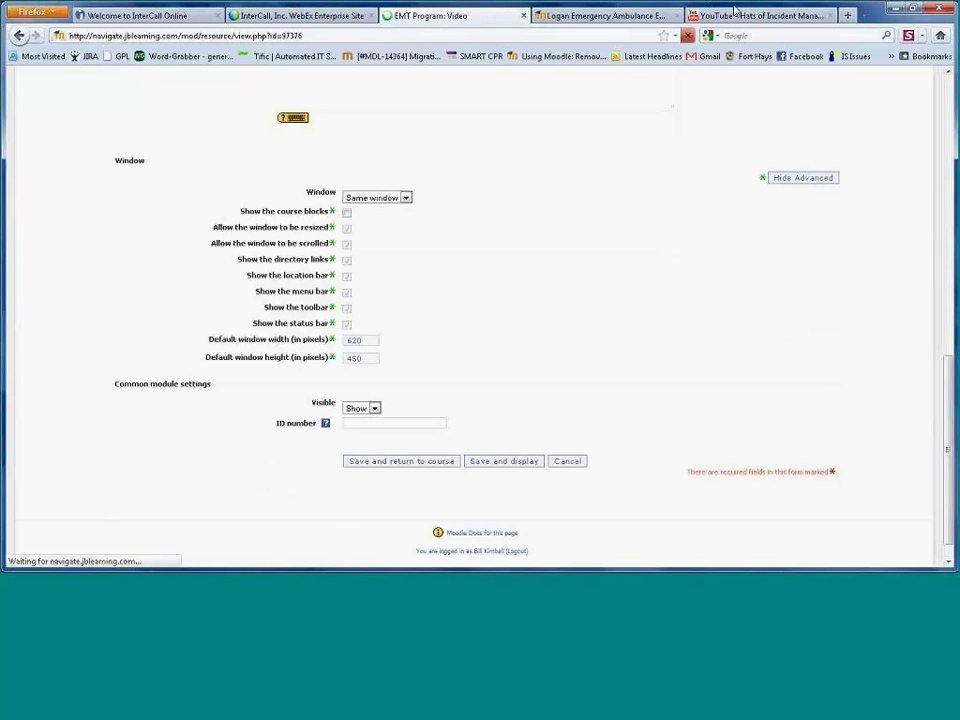
click(735, 13)
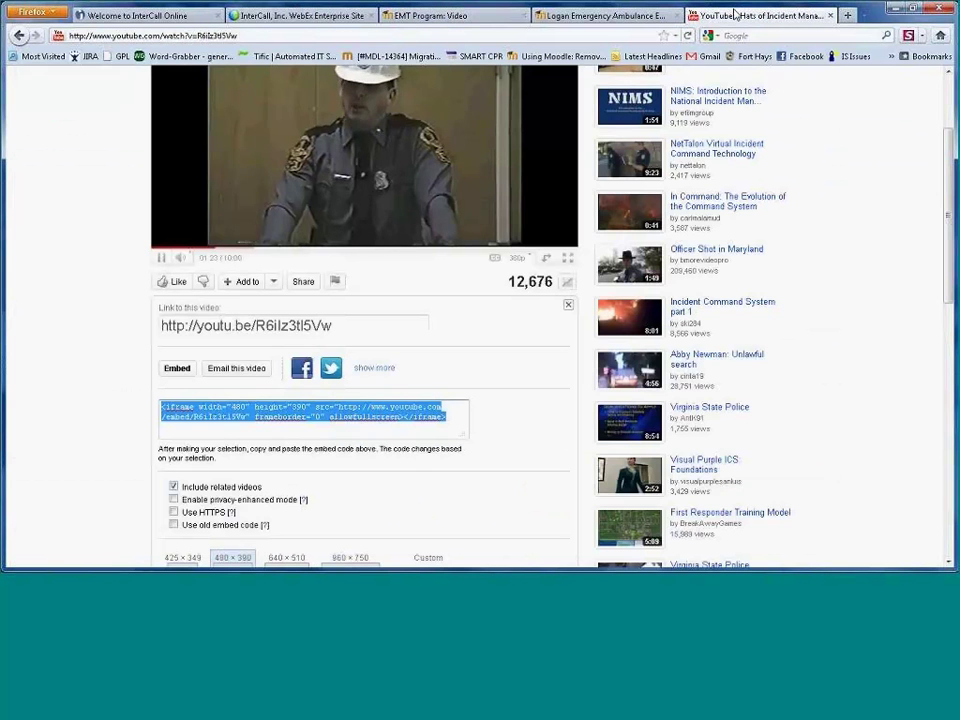
click(470, 16)
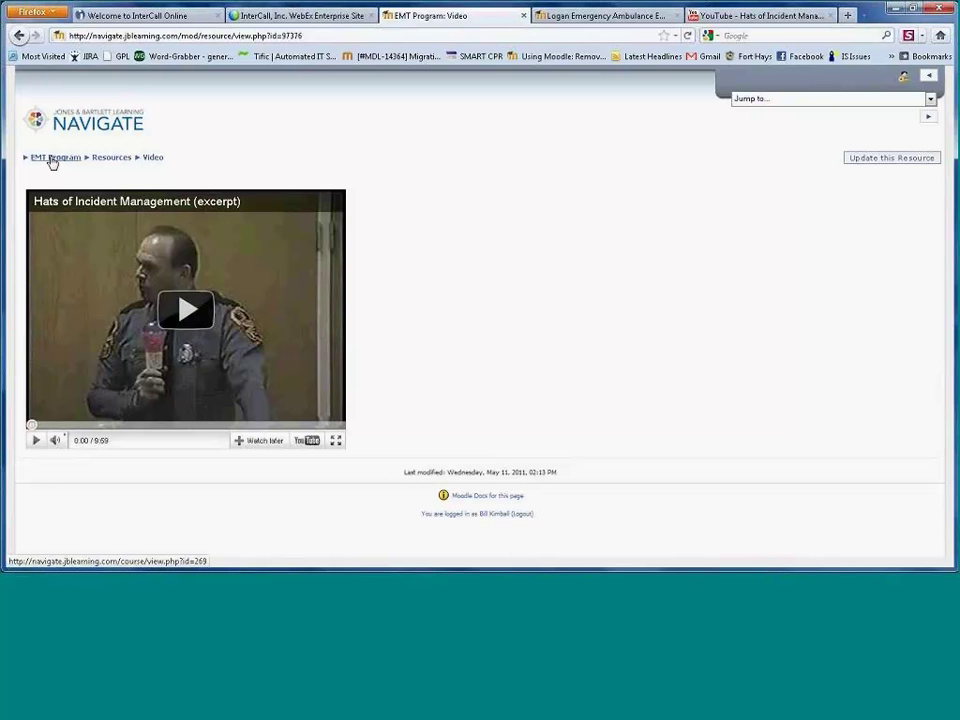
Return to the EMT Program course page via the breadcrumb and scroll down to EMS Systems.
click(53, 158)
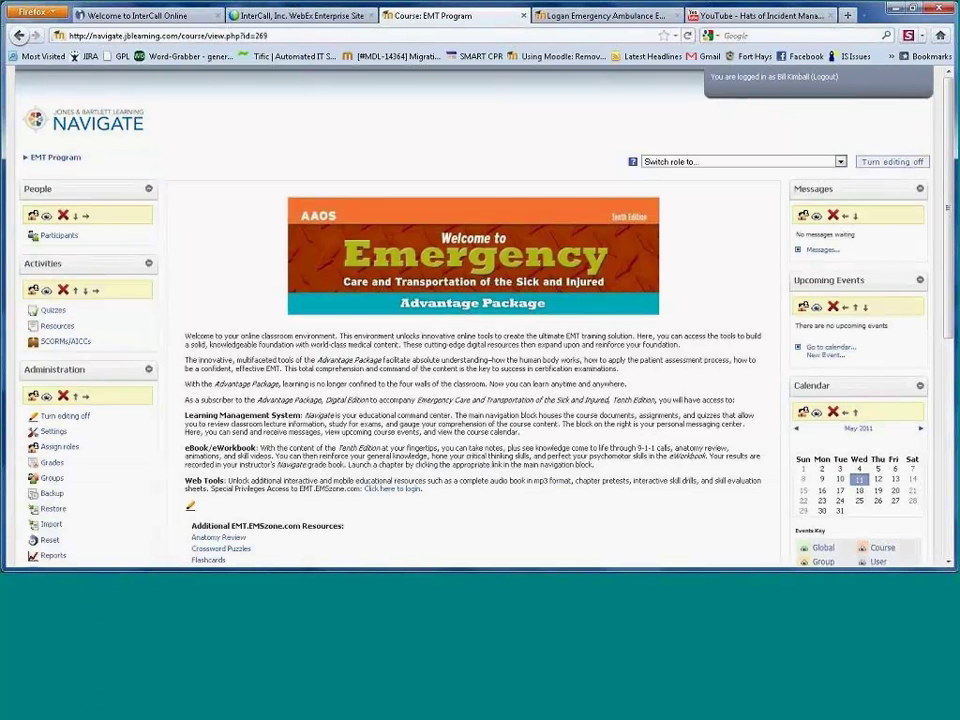
scroll(950, 212, down, 2)
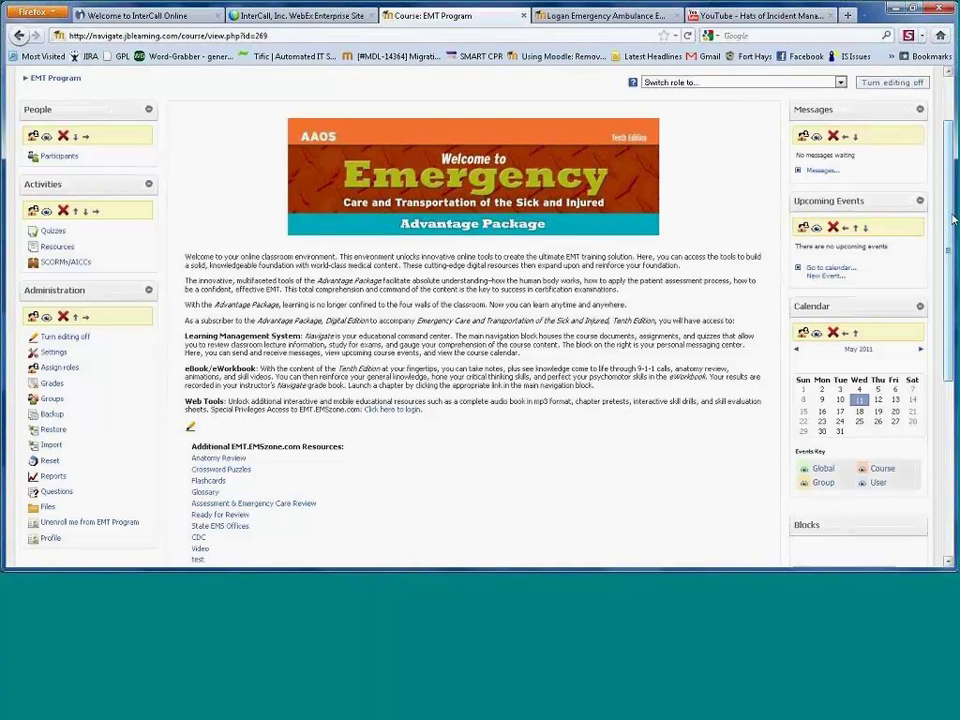
scroll(942, 316, down, 1)
scroll(942, 316, down, 4)
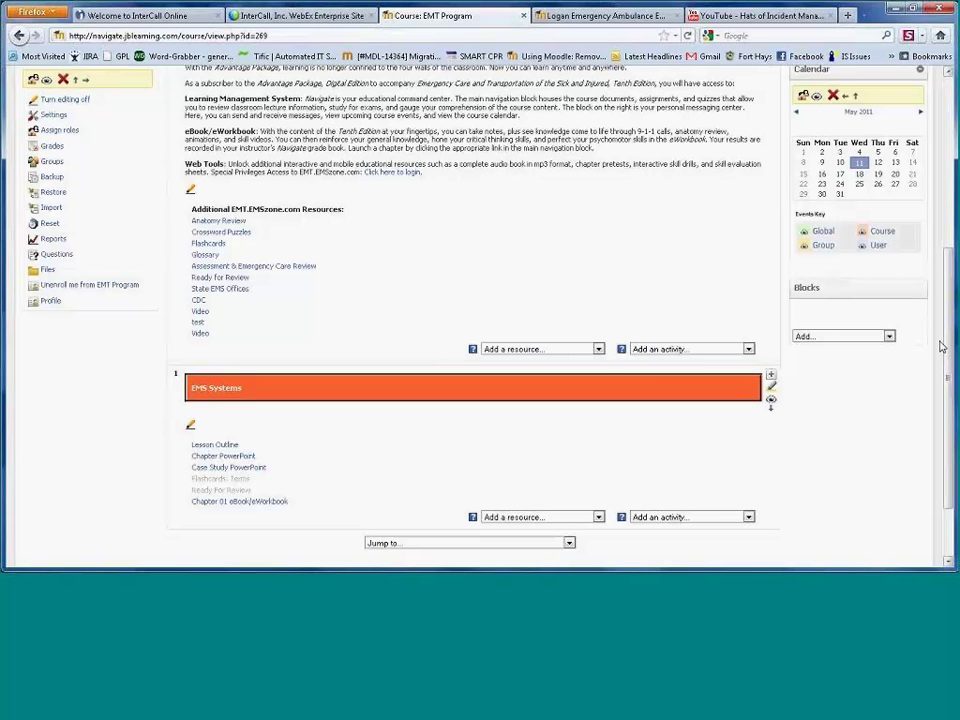
Look through the Add a resource list, close it, then open the Add an activity list.
click(598, 349)
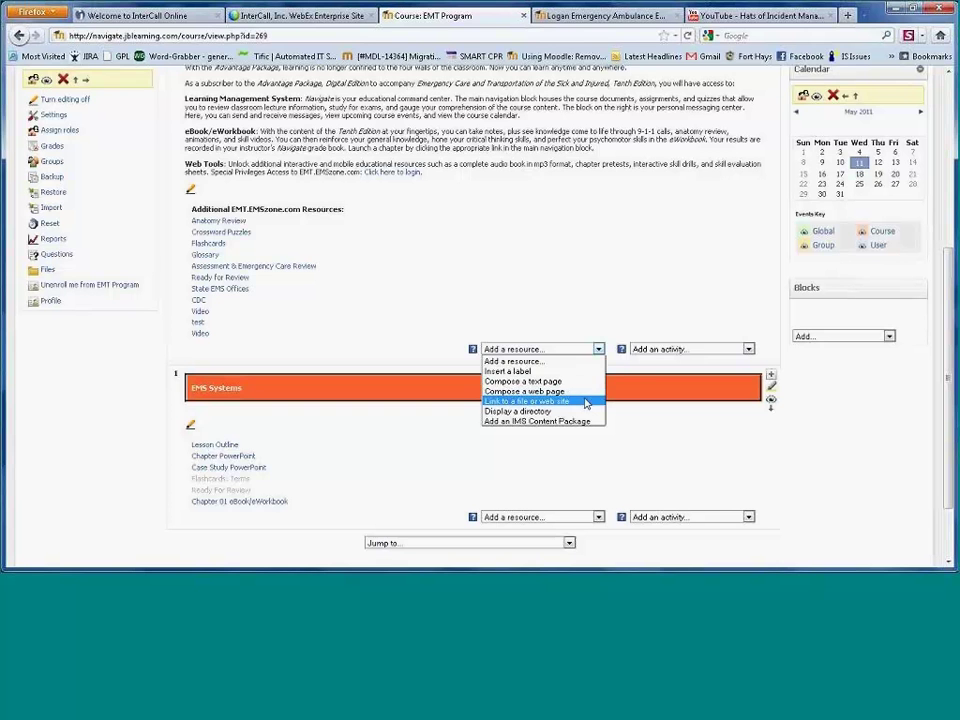
click(678, 349)
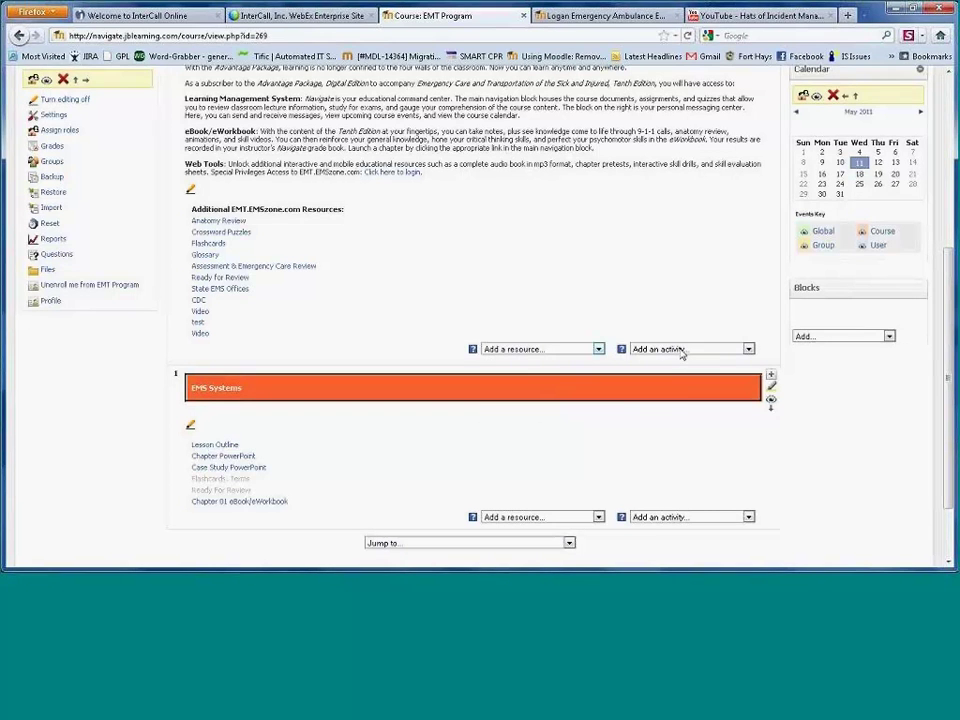
click(747, 349)
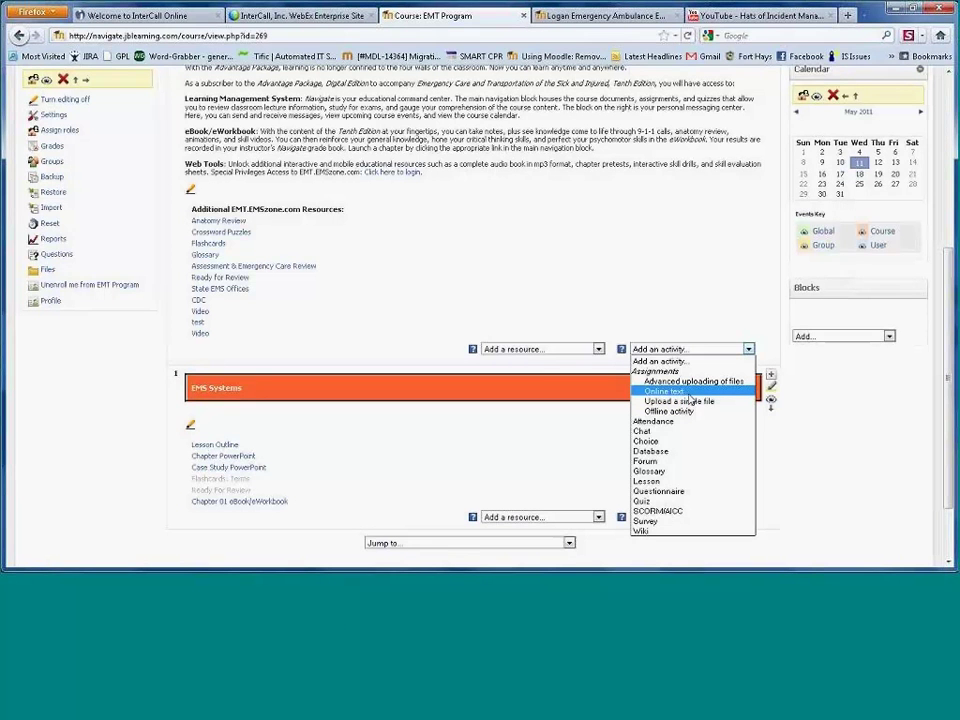
Start an online text assignment named 'Homework Week 1' with description 'Question'.
click(690, 392)
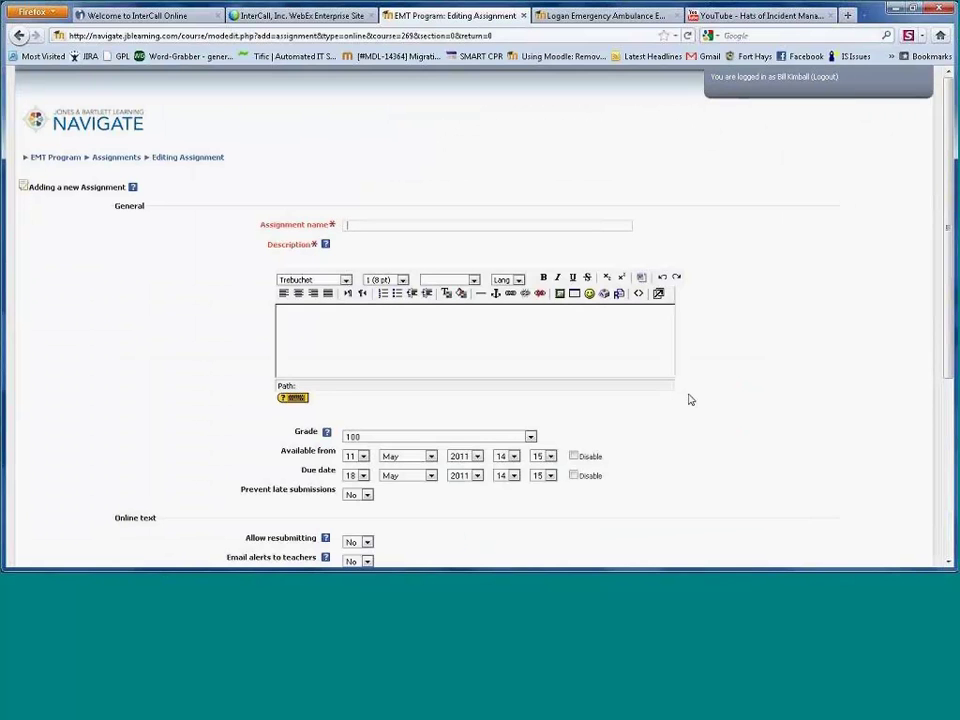
text(Home)
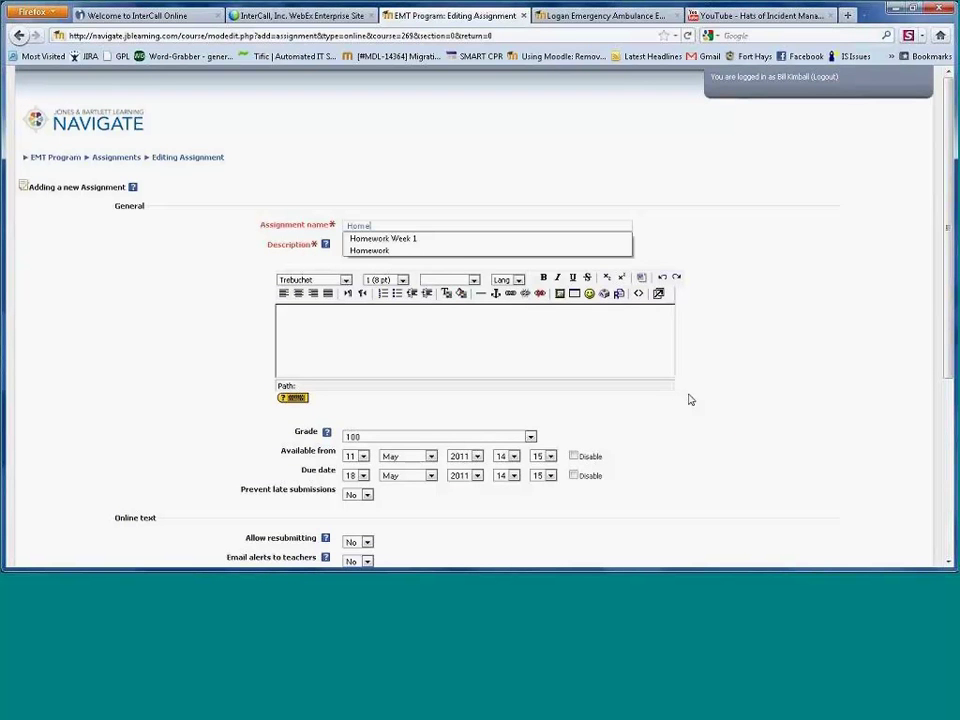
click(454, 244)
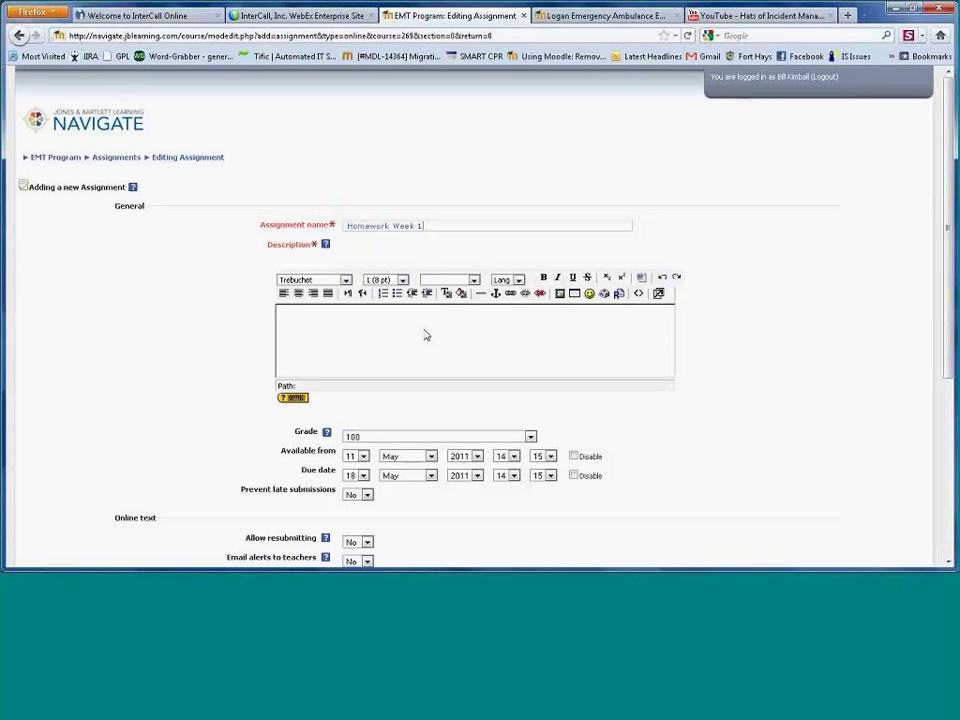
click(424, 333)
text(Question)
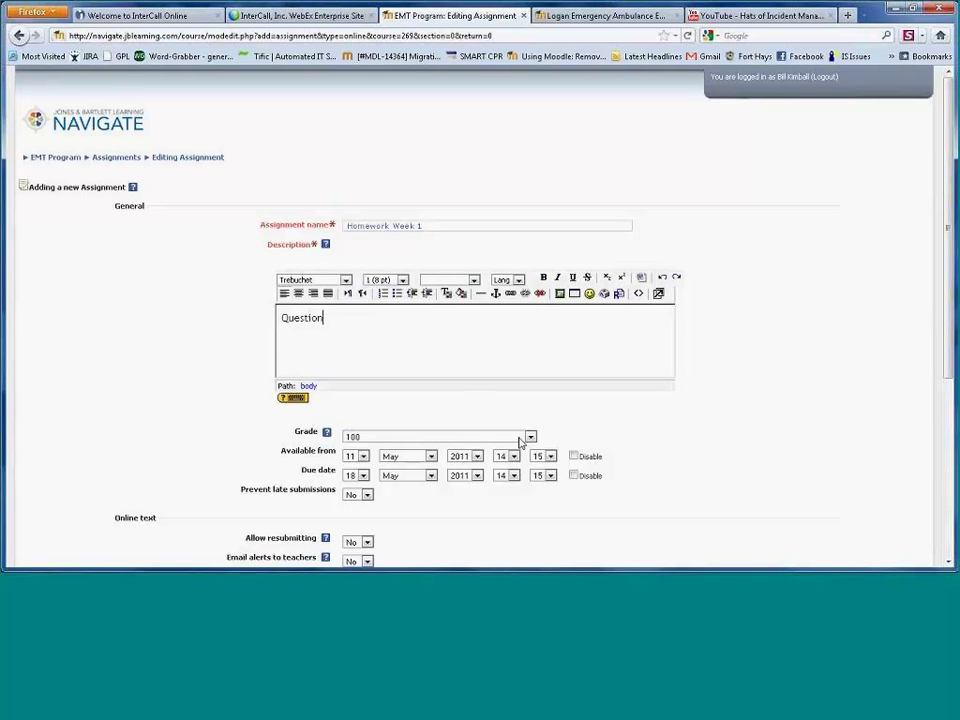
Set Prevent late submissions to Yes and save the assignment back to the course.
click(519, 441)
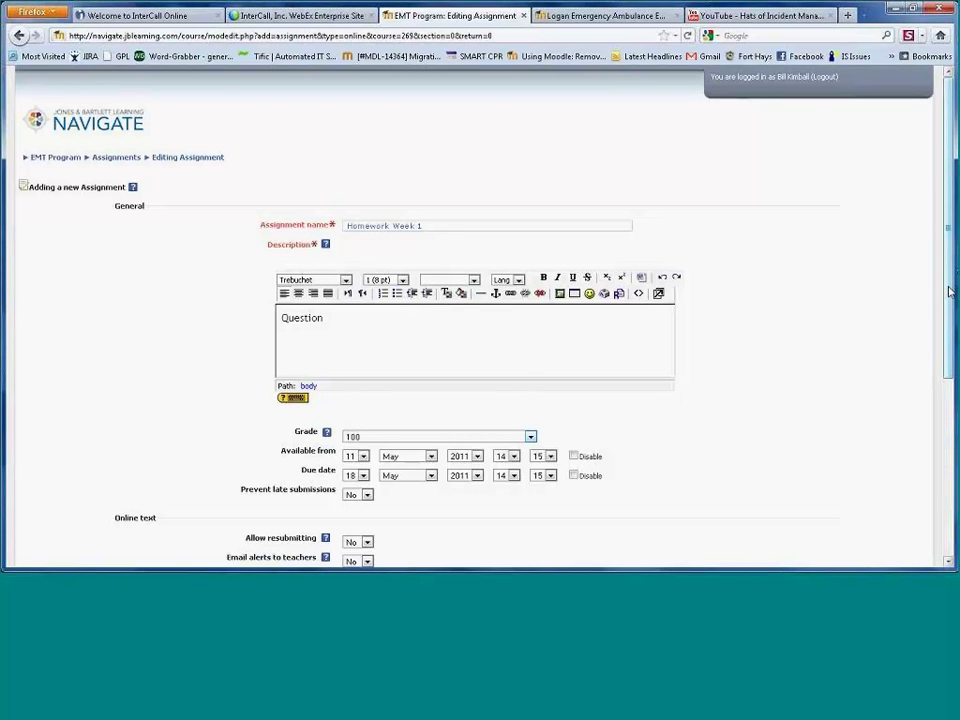
drag(949, 291, 949, 468)
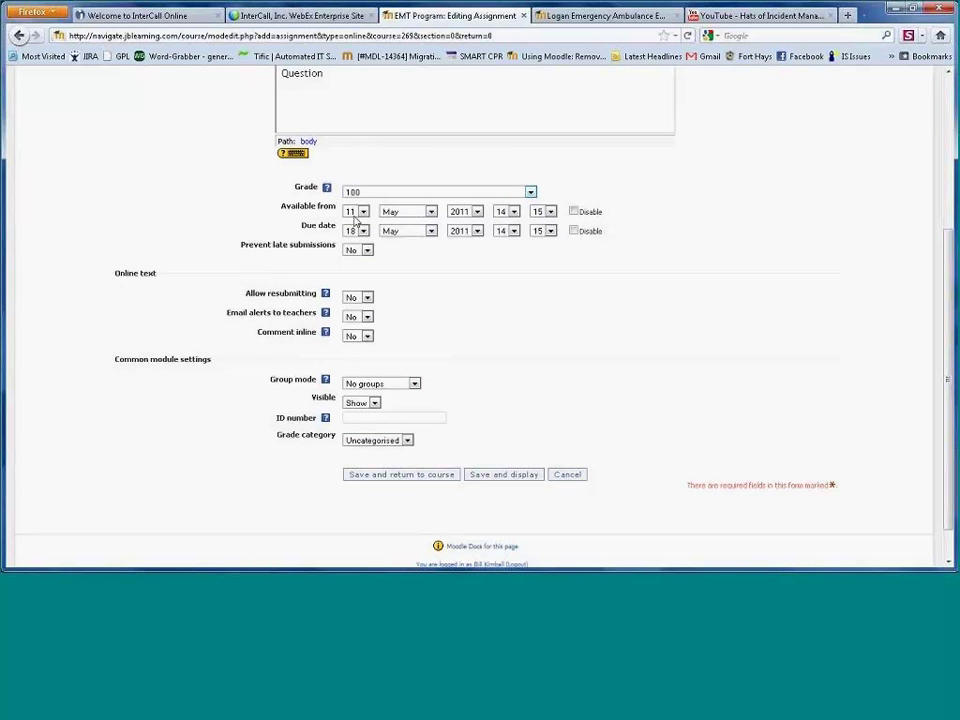
click(356, 249)
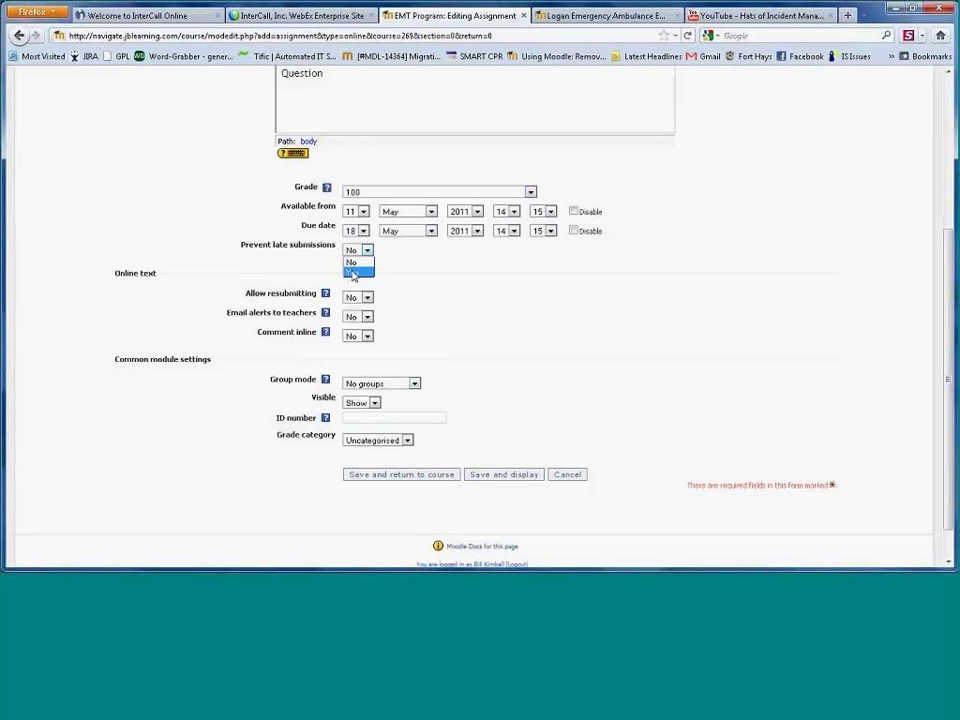
click(352, 273)
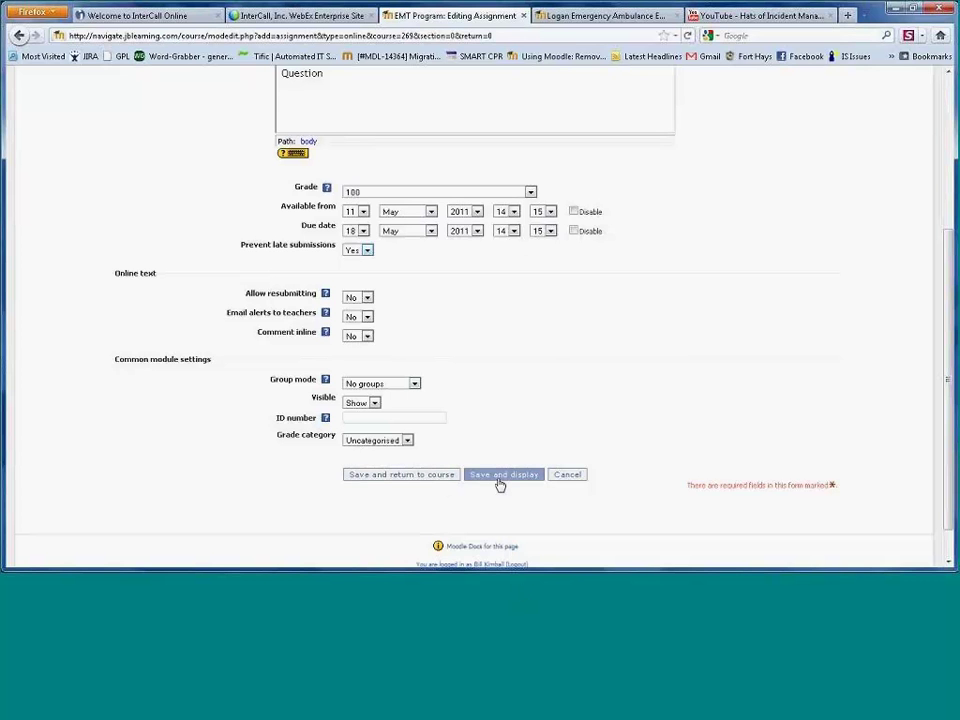
click(445, 476)
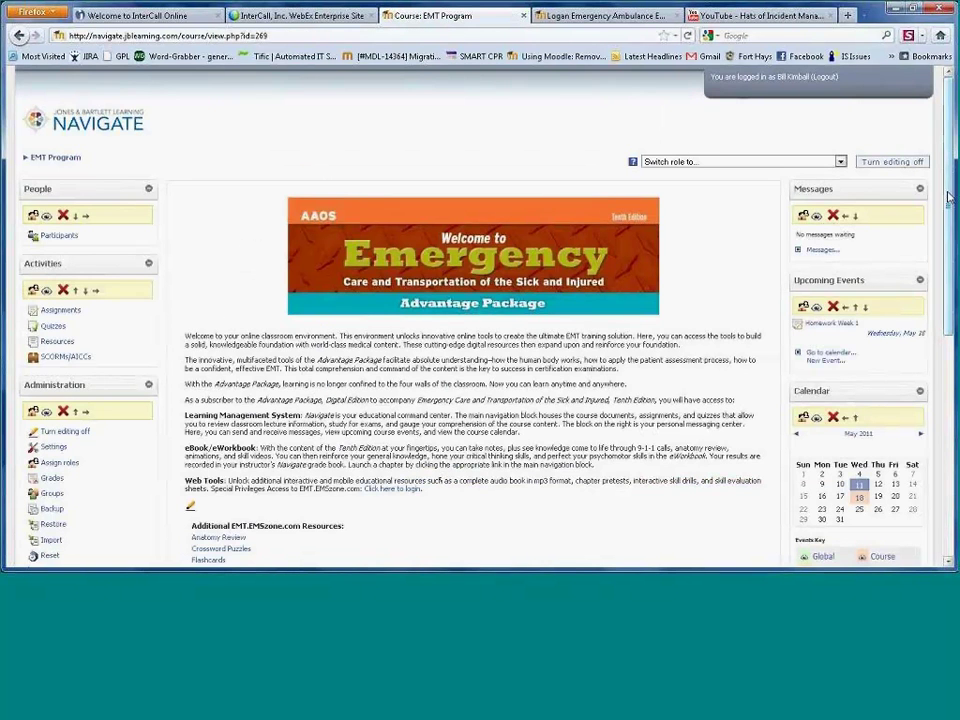
Circle the top-section resource links, including Homework Week 1, in red.
drag(948, 197, 955, 325)
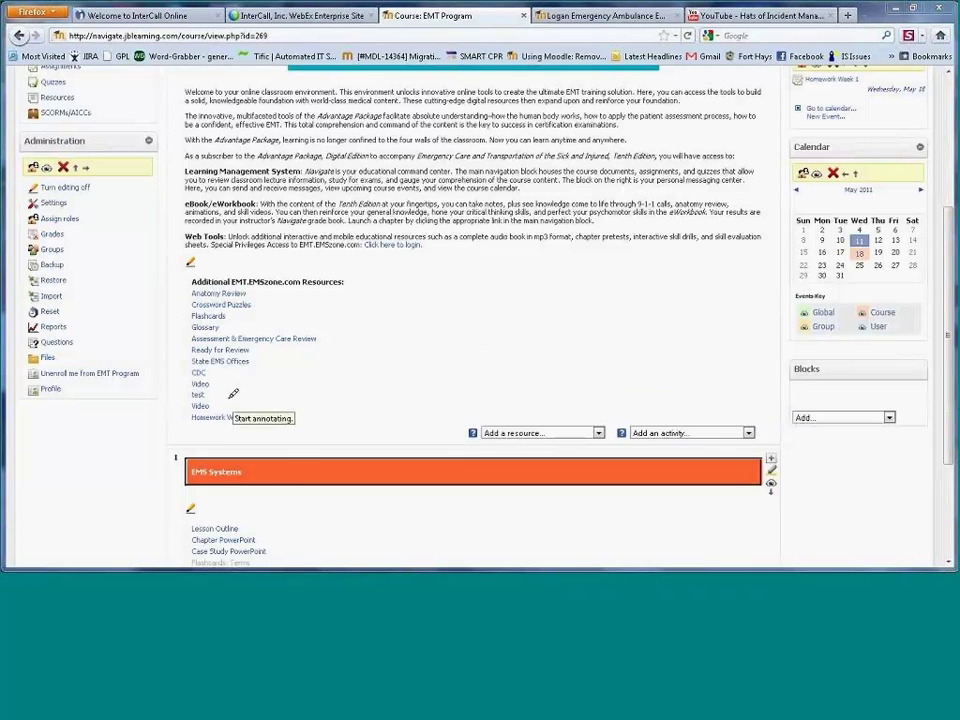
mouse_move(262, 352)
mouse_down()
mouse_move(305, 415)
mouse_move(195, 395)
mouse_move(143, 295)
mouse_move(55, 232)
mouse_move(62, 248)
mouse_move(90, 246)
mouse_up()
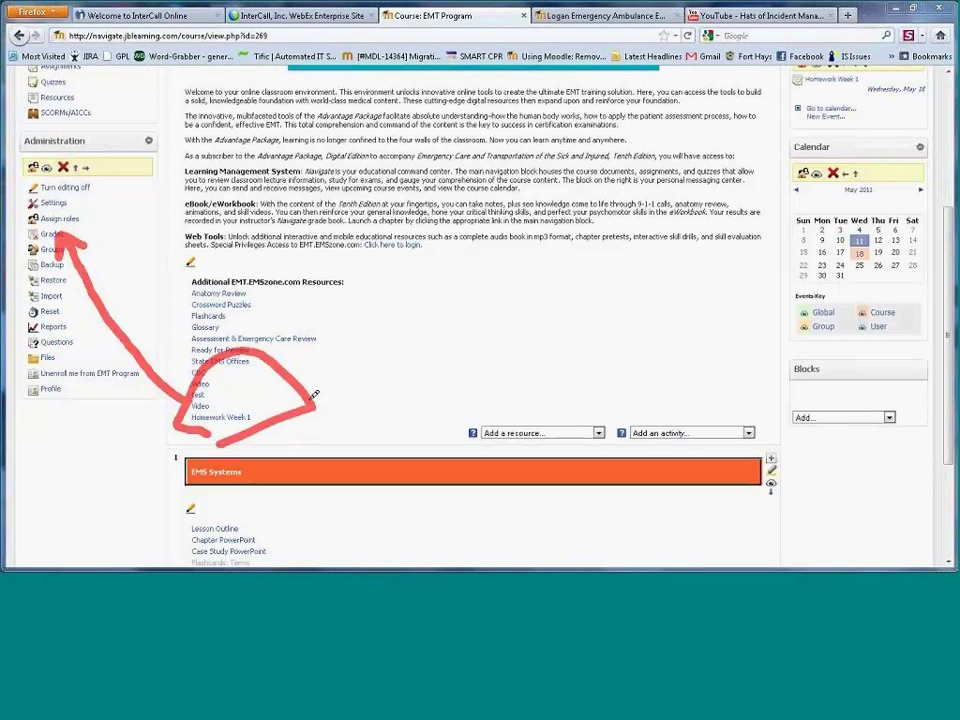
mouse_move(312, 396)
mouse_down()
mouse_move(330, 402)
mouse_move(728, 272)
mouse_move(855, 252)
mouse_move(858, 266)
mouse_up()
mouse_move(745, 282)
mouse_down()
mouse_move(806, 186)
mouse_move(836, 104)
mouse_move(818, 110)
mouse_move(845, 95)
mouse_move(838, 140)
mouse_up()
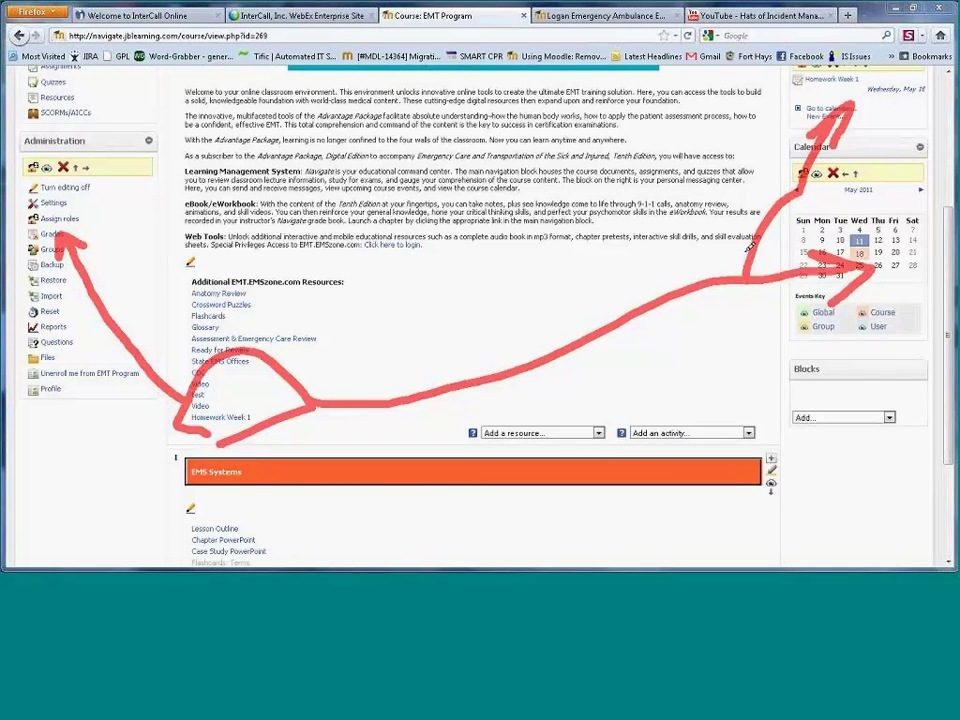
mouse_move(747, 243)
mouse_down()
mouse_move(735, 120)
mouse_move(716, 80)
mouse_move(713, 106)
mouse_move(749, 108)
mouse_up()
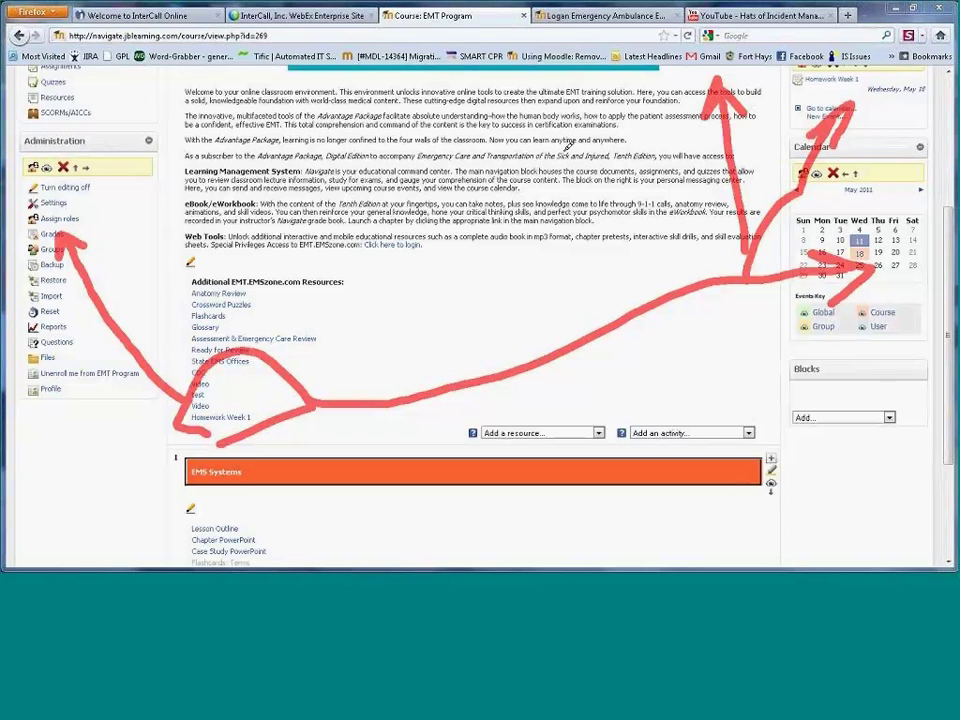
drag(404, 168, 362, 292)
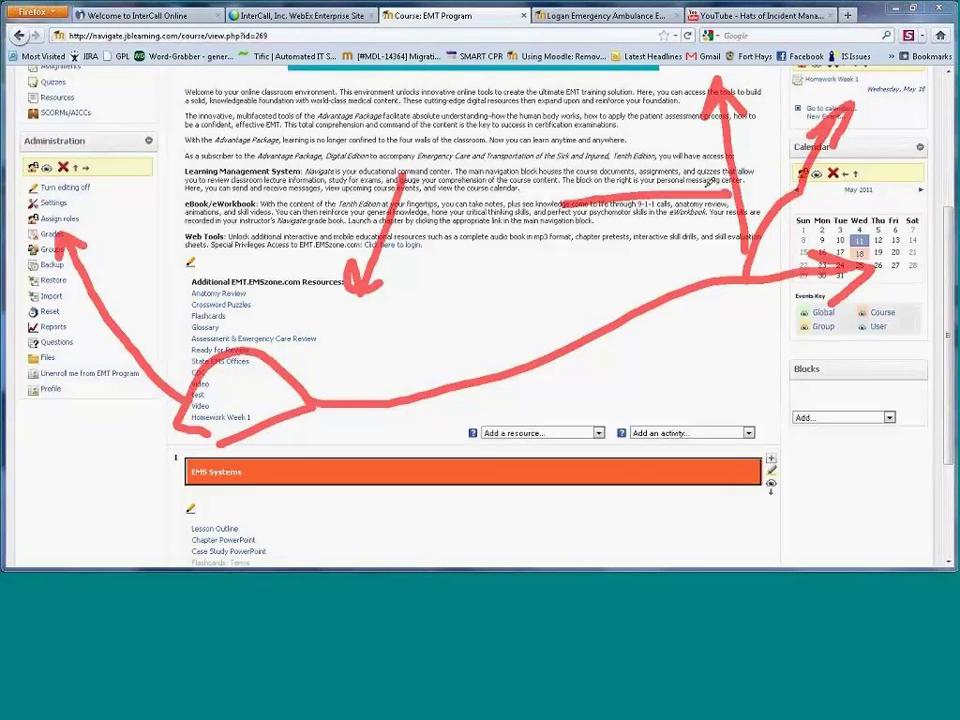
drag(560, 210, 725, 184)
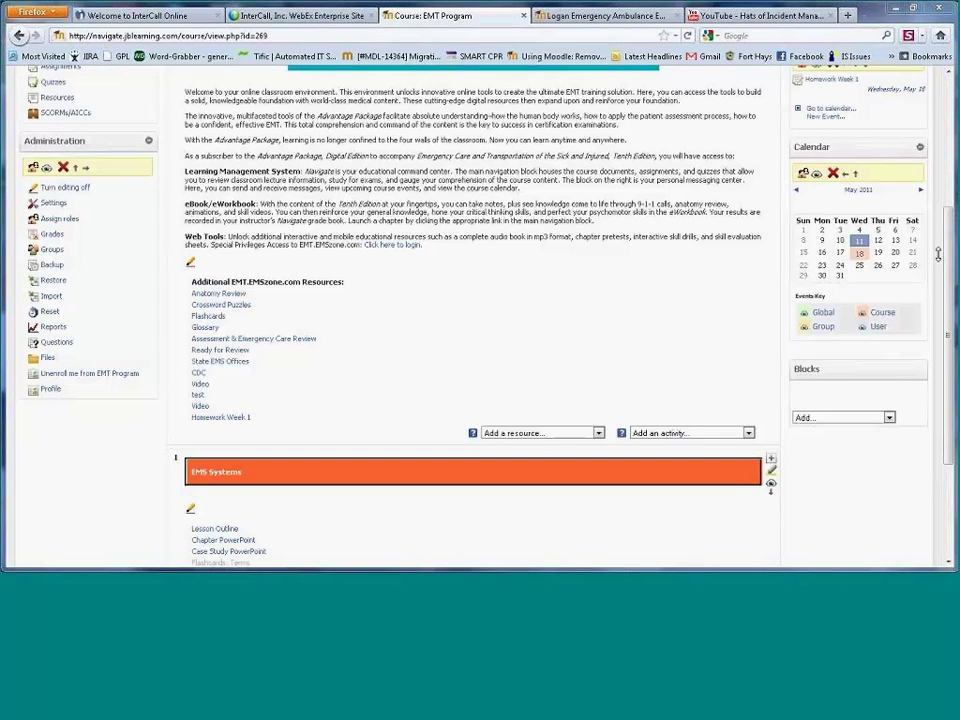
Open the 'Add an activity...' dropdown under the top course section.
drag(722, 90, 928, 413)
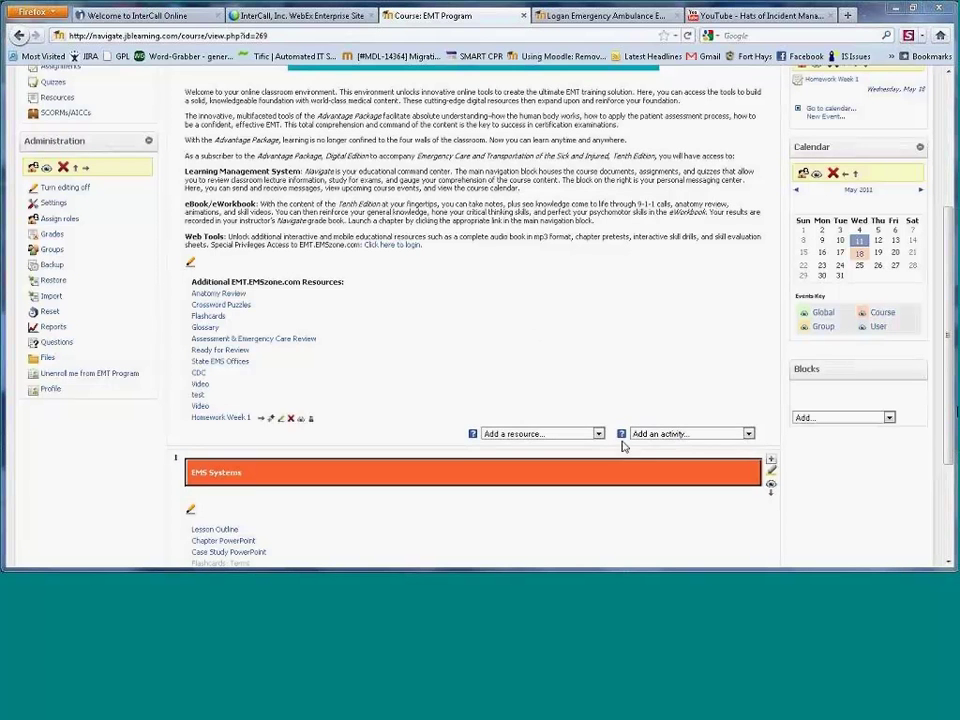
click(670, 433)
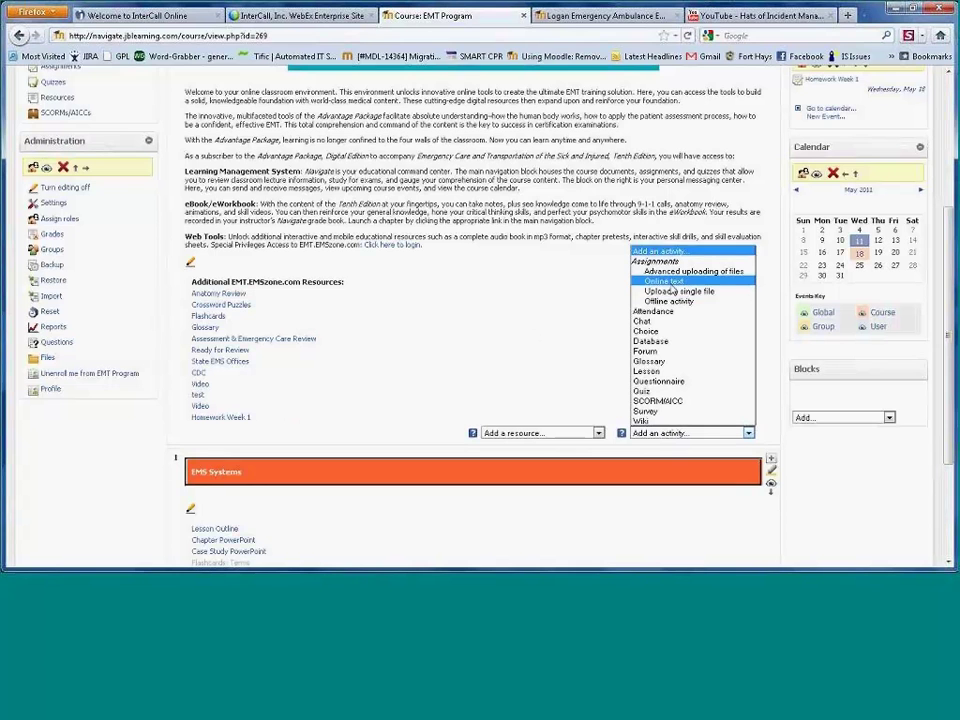
Create an offline assignment named 'CPR Class' with description 'CPR'.
click(670, 301)
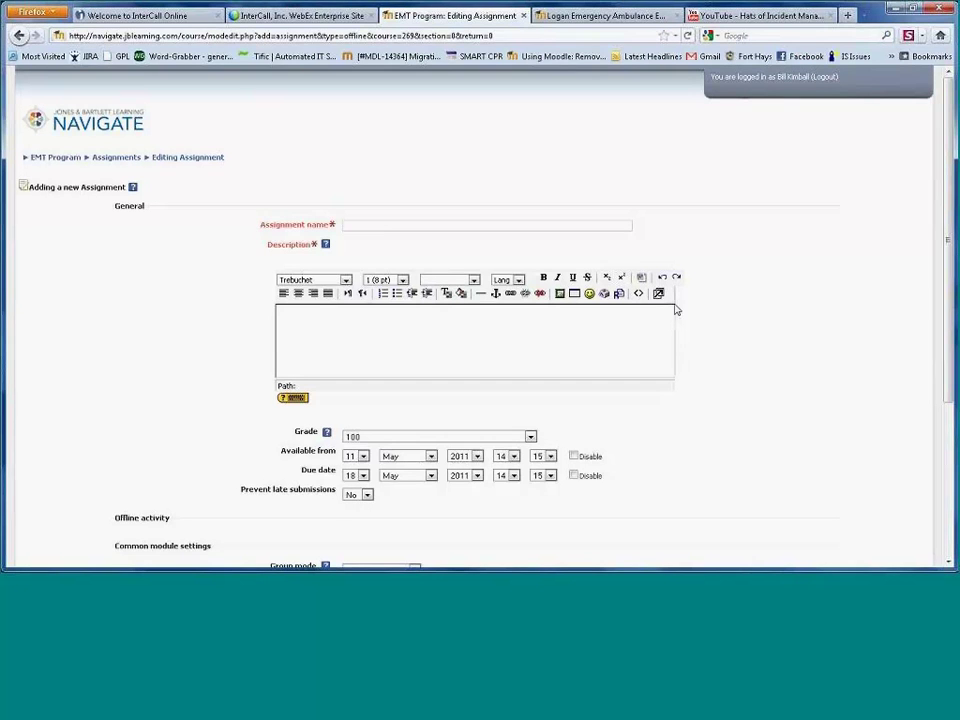
text(CPR)
click(617, 242)
click(592, 343)
text(CPR)
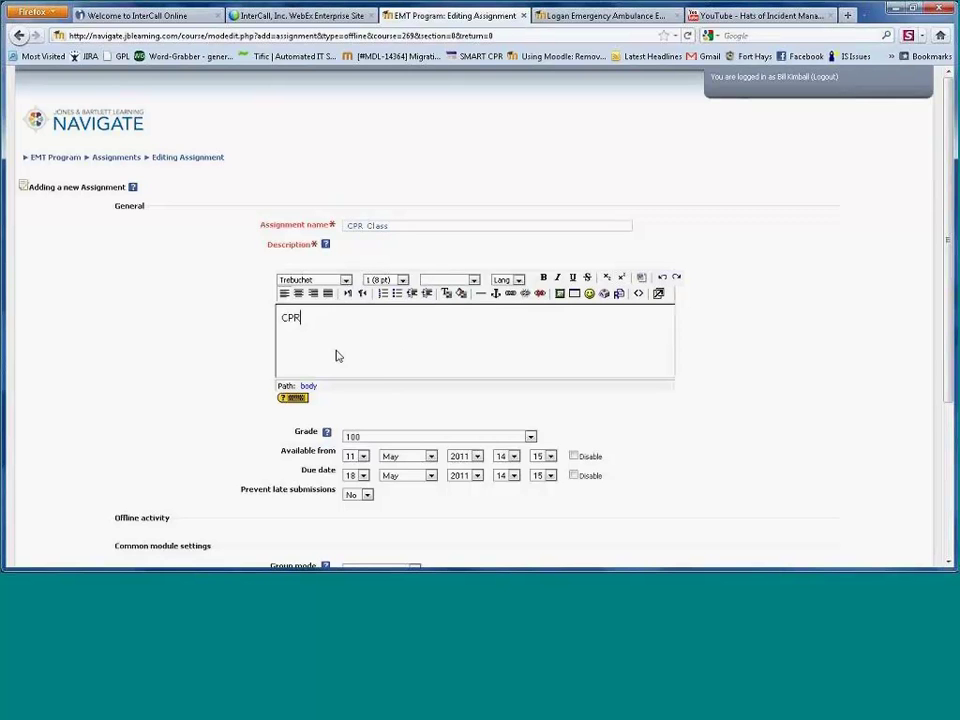
Set the assignment's Available from day to 12.
click(362, 456)
click(362, 456)
click(362, 456)
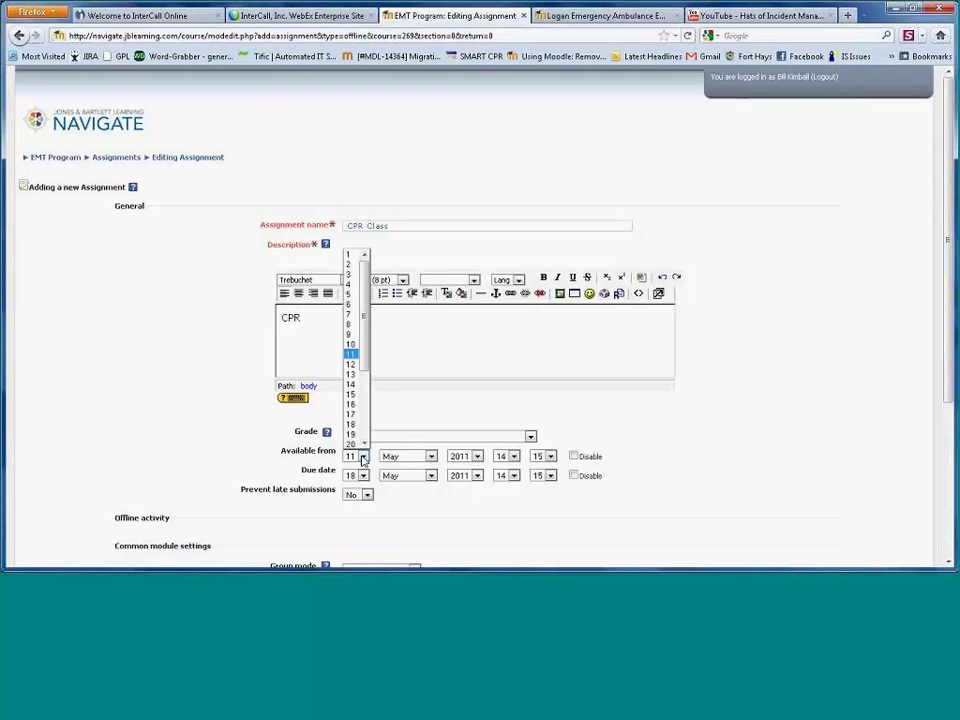
click(350, 364)
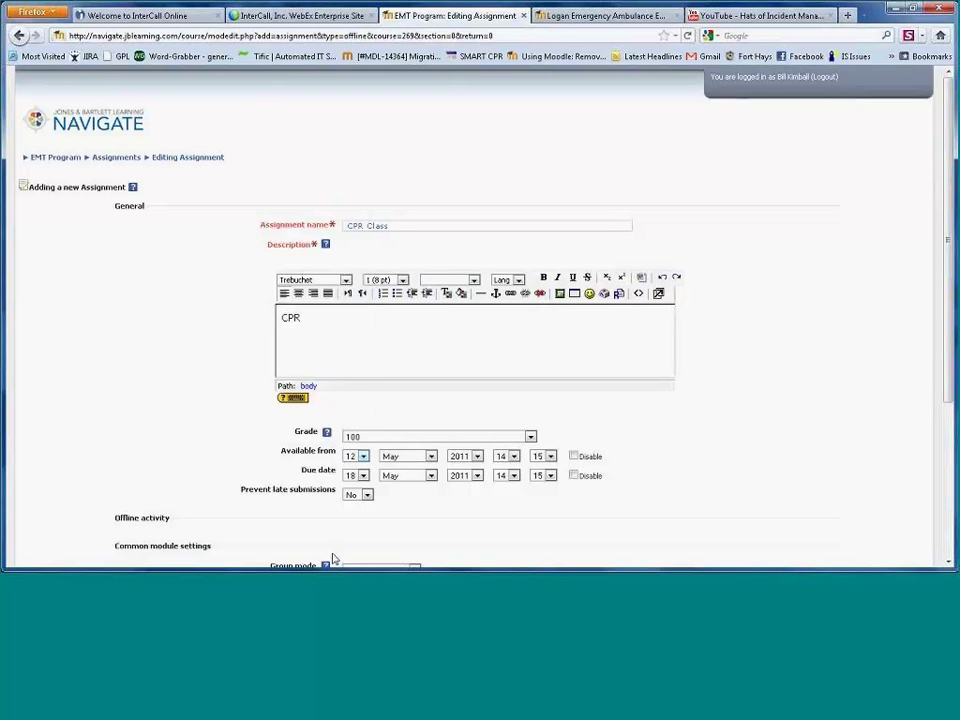
Set the due date to day 12 at 17:15 and save the assignment to the course.
click(360, 476)
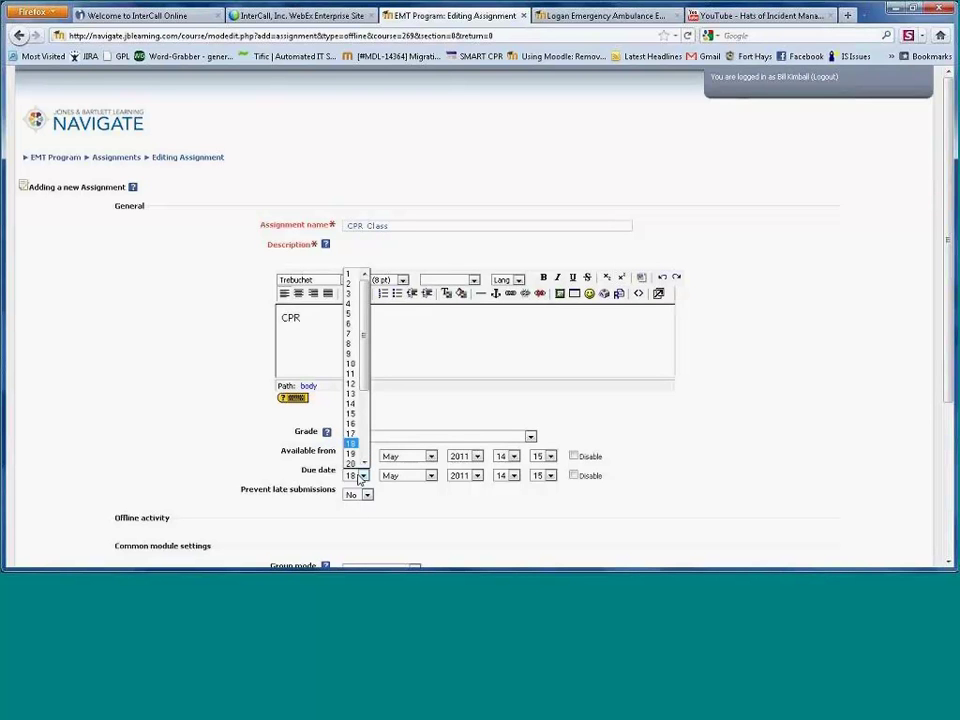
click(350, 384)
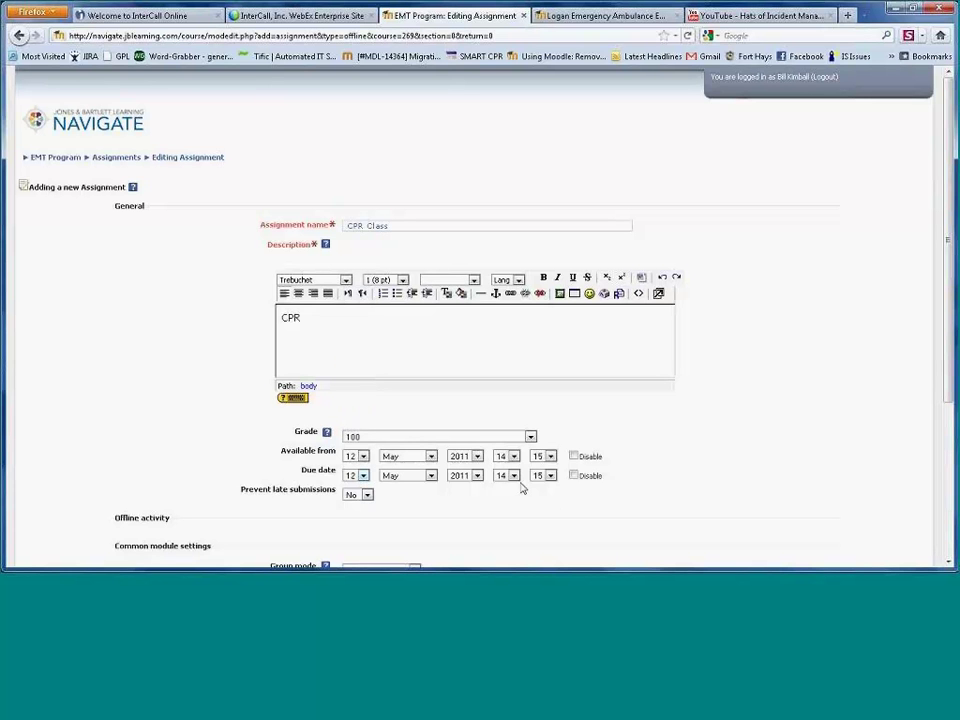
click(514, 477)
click(502, 447)
drag(948, 360, 948, 515)
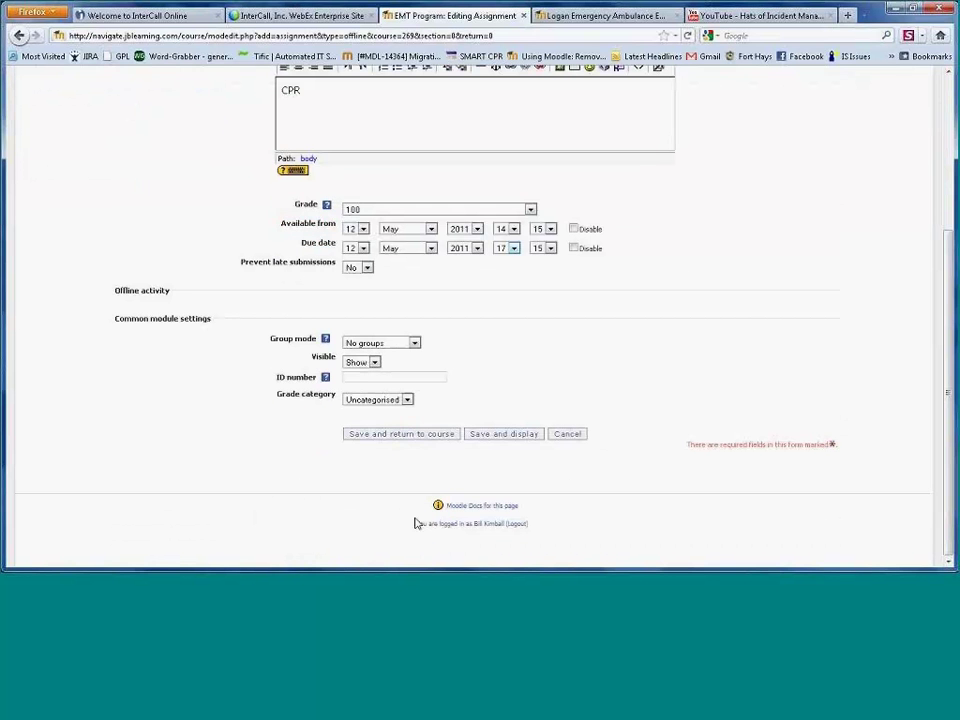
click(373, 433)
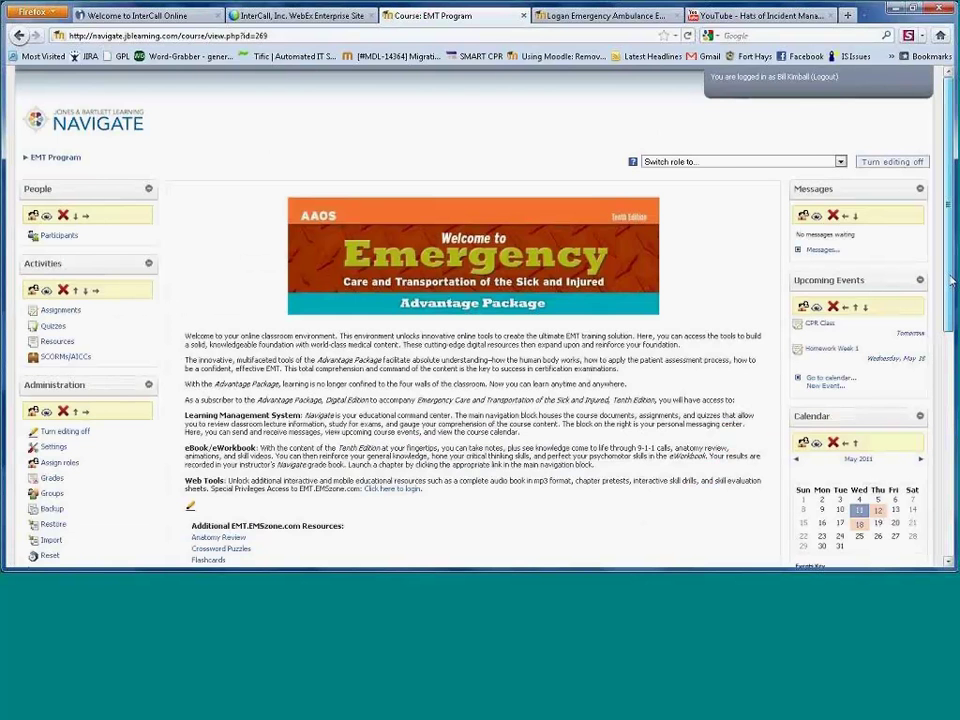
On the course page now listing CPR Class, choose Chat from 'Add an activity...'.
scroll(951, 283, down, 5)
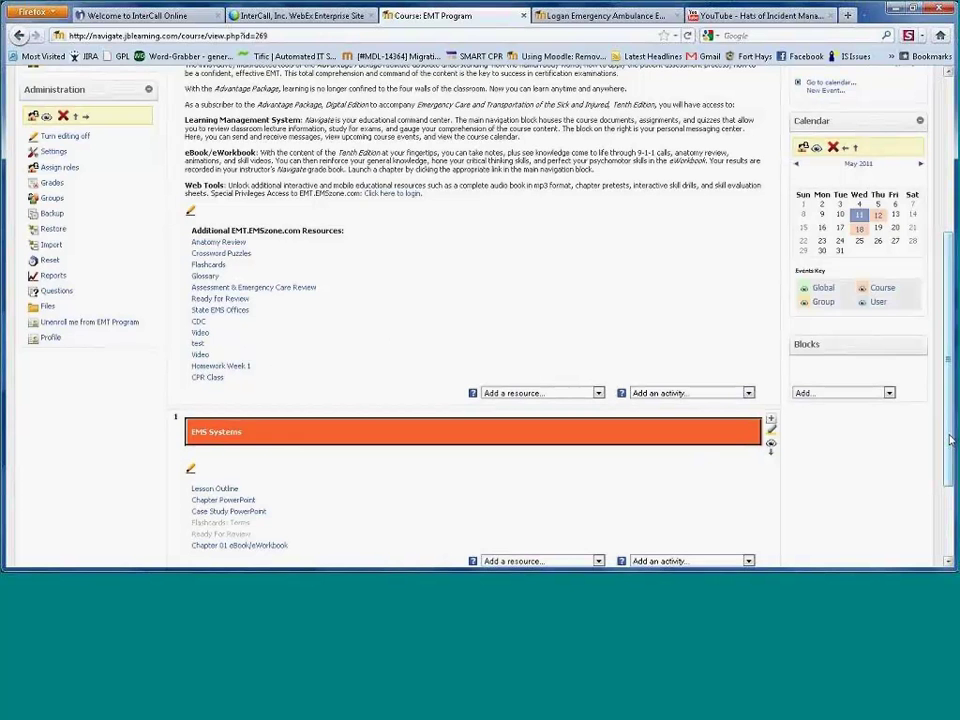
scroll(951, 437, up, 2)
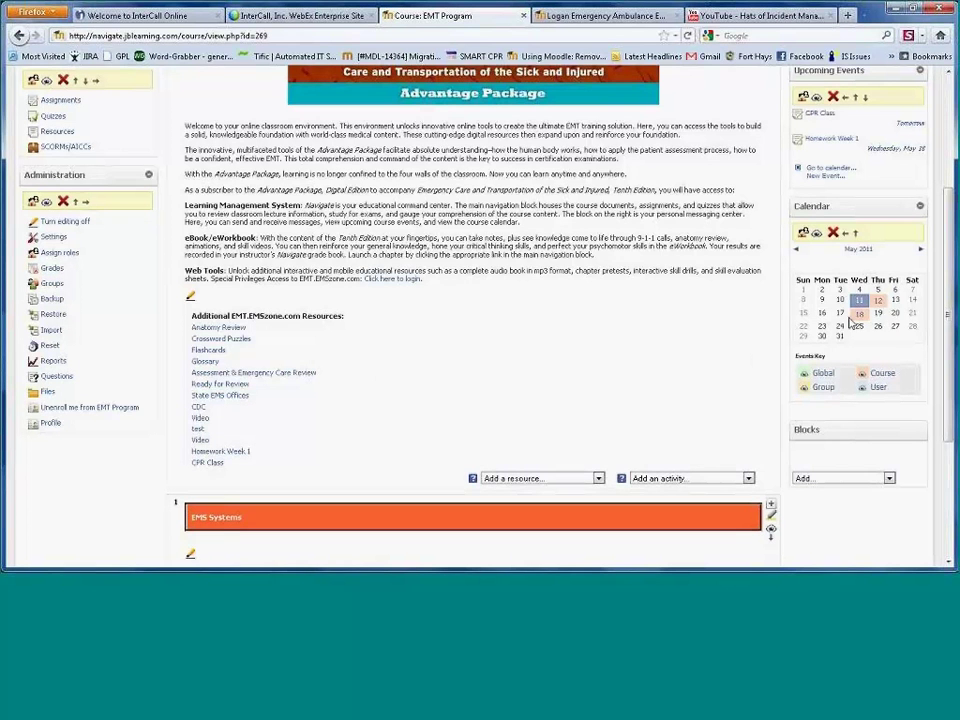
mouse_move(878, 306)
click(745, 480)
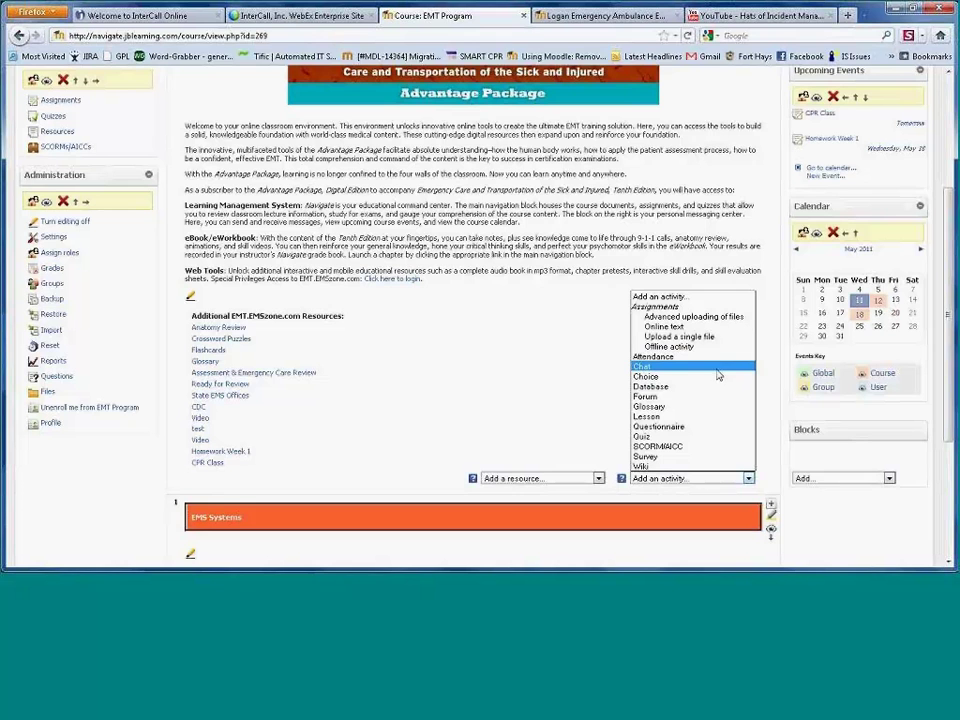
click(718, 375)
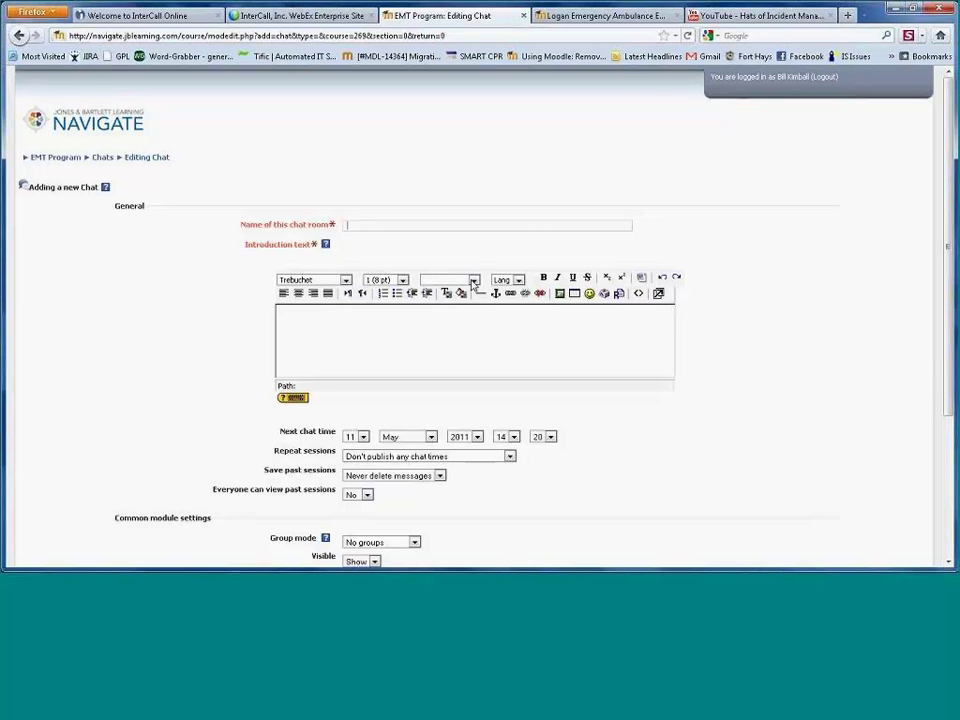
Enter 'Chat' as the chat room name and introduction.
text(Chat)
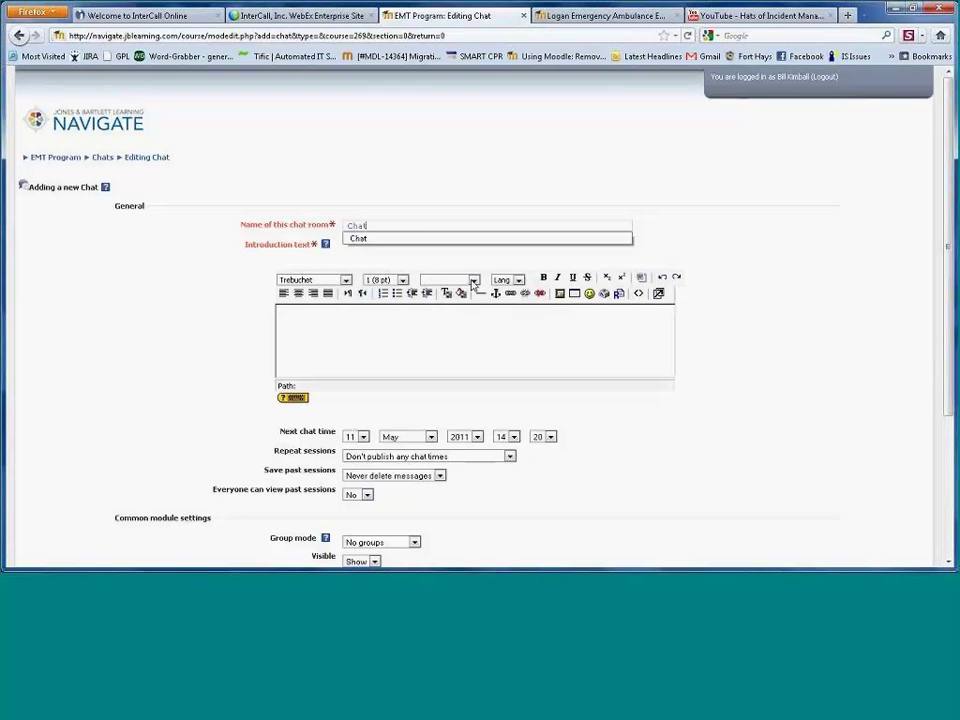
click(585, 339)
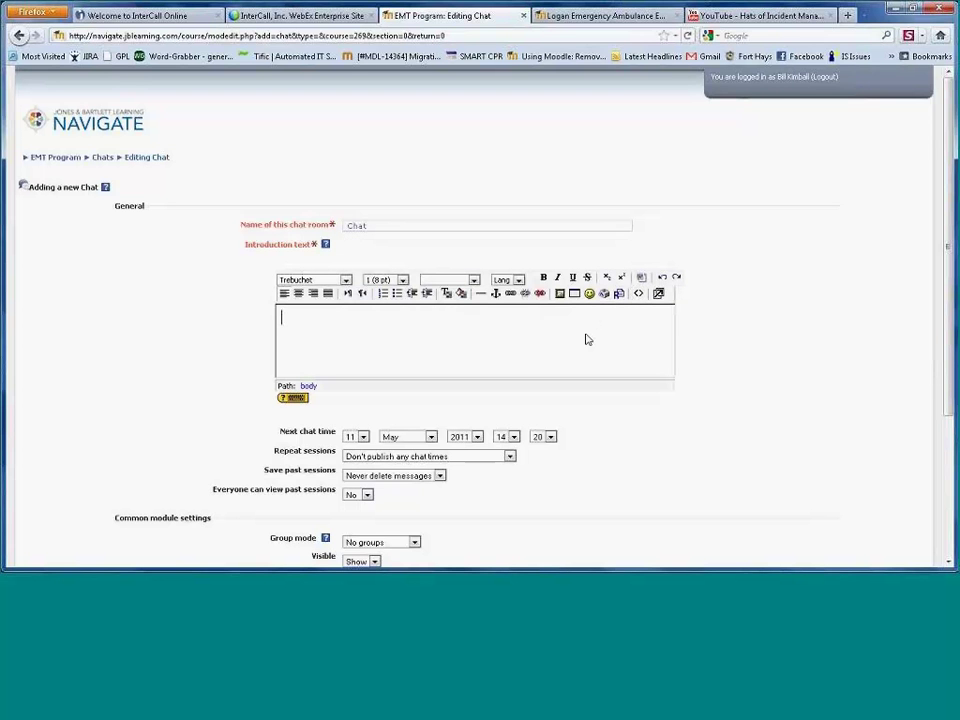
text(Chat)
Set the next chat time to 19:00, repeating at the same time every week.
drag(952, 294, 868, 392)
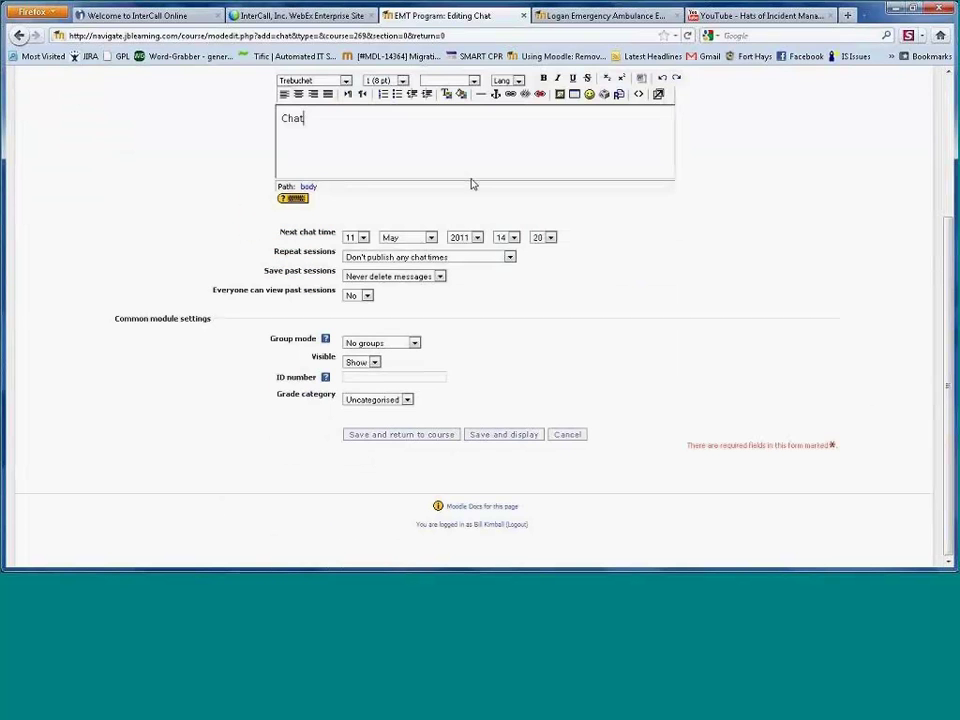
click(507, 239)
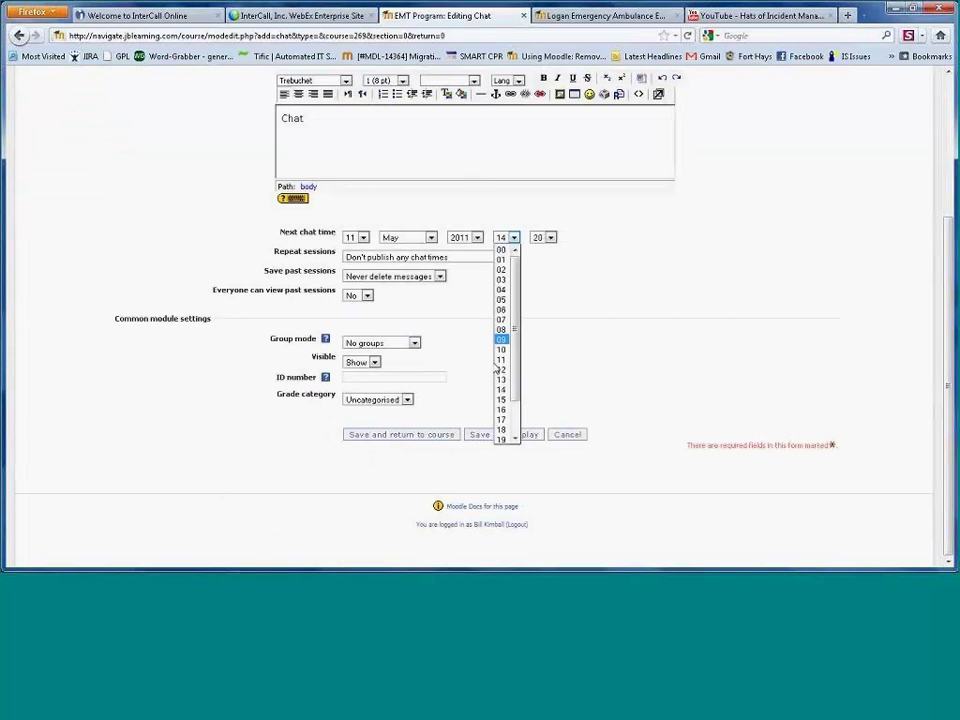
click(501, 439)
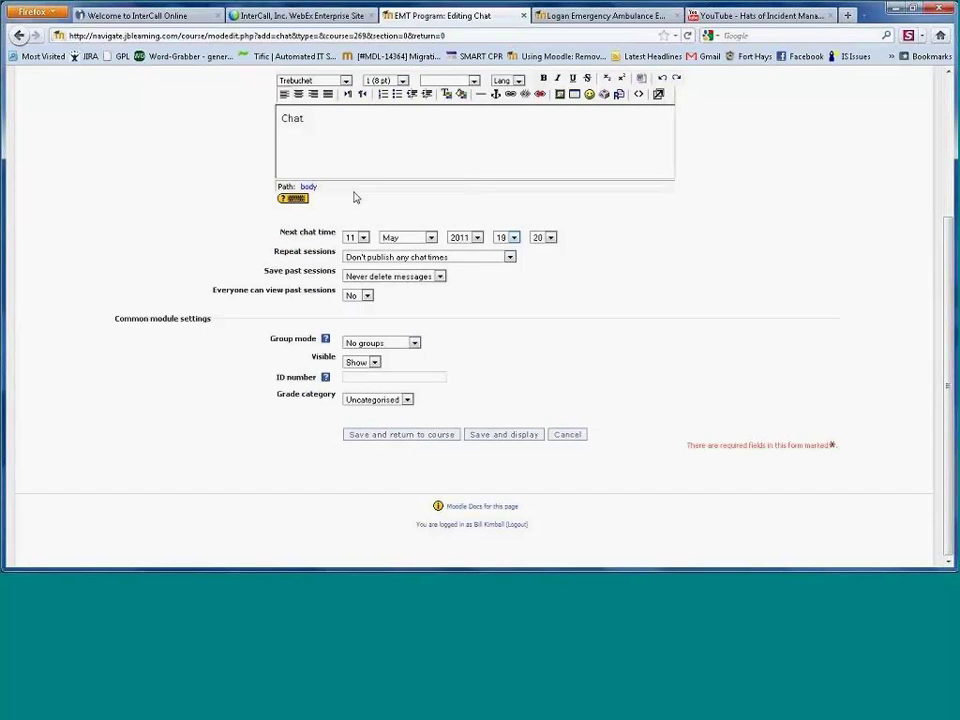
click(389, 259)
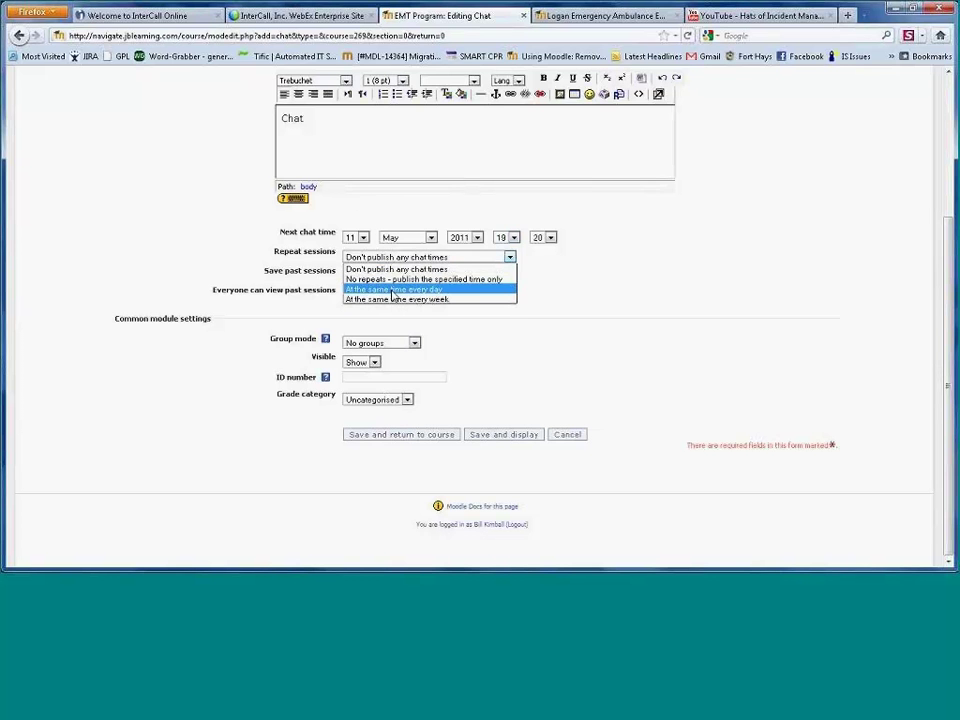
click(393, 299)
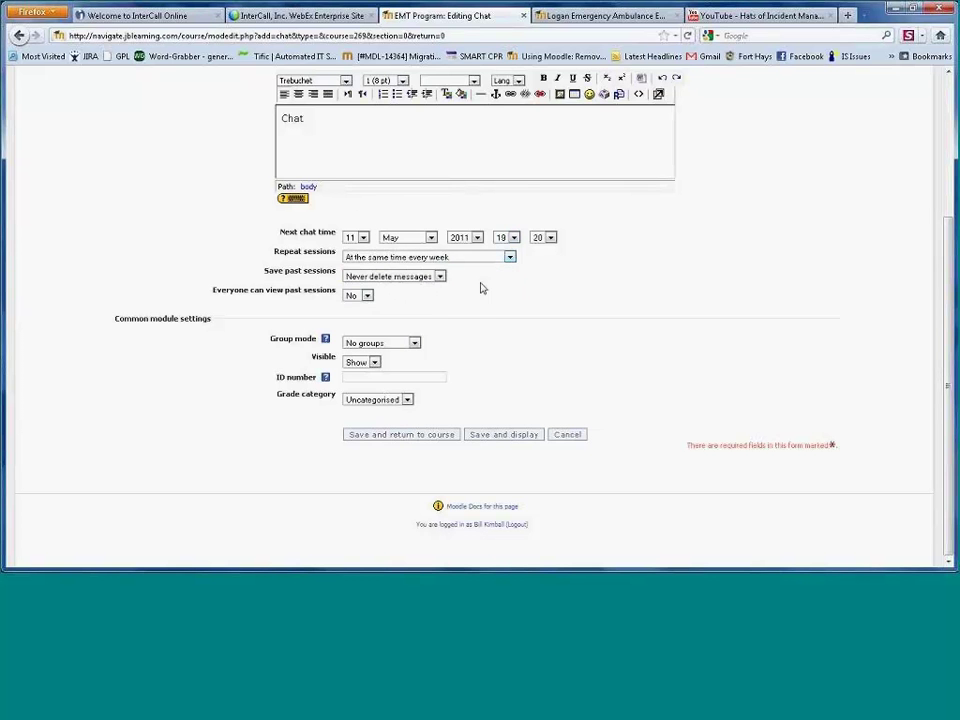
click(550, 237)
click(541, 250)
Set 'Everyone can view past sessions' to Yes.
mouse_move(219, 361)
mouse_down()
mouse_move(340, 296)
mouse_move(335, 316)
mouse_up()
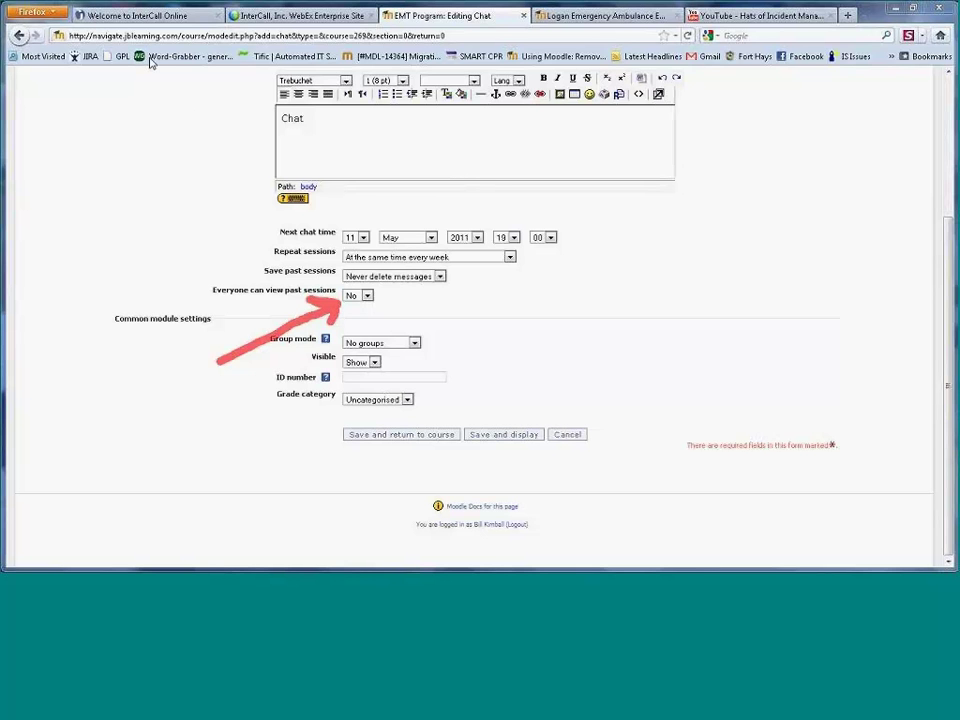
key(Escape)
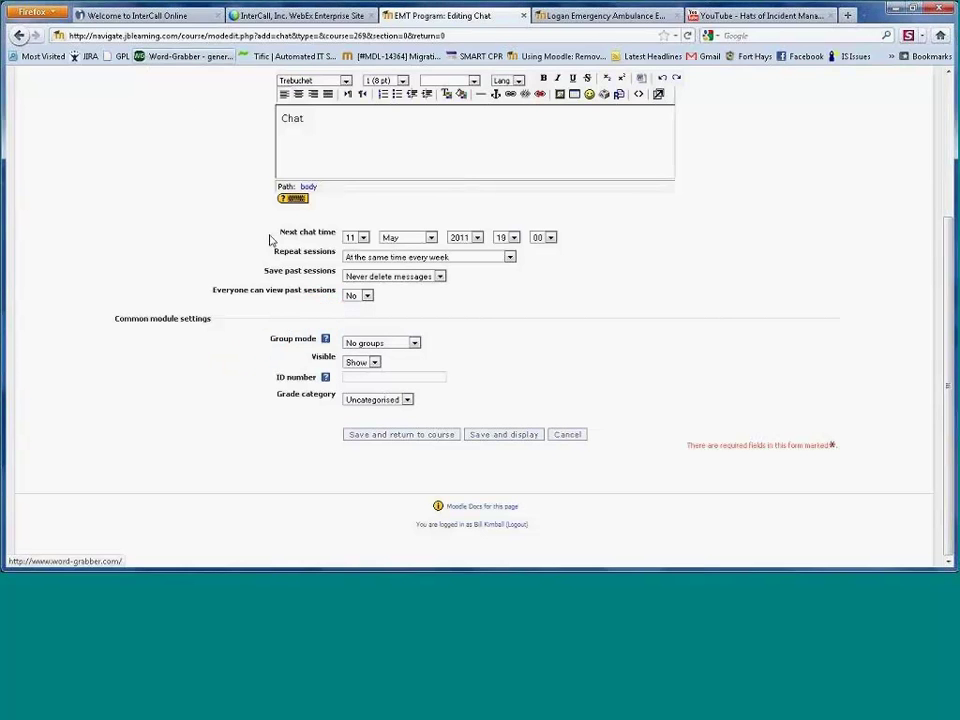
click(367, 296)
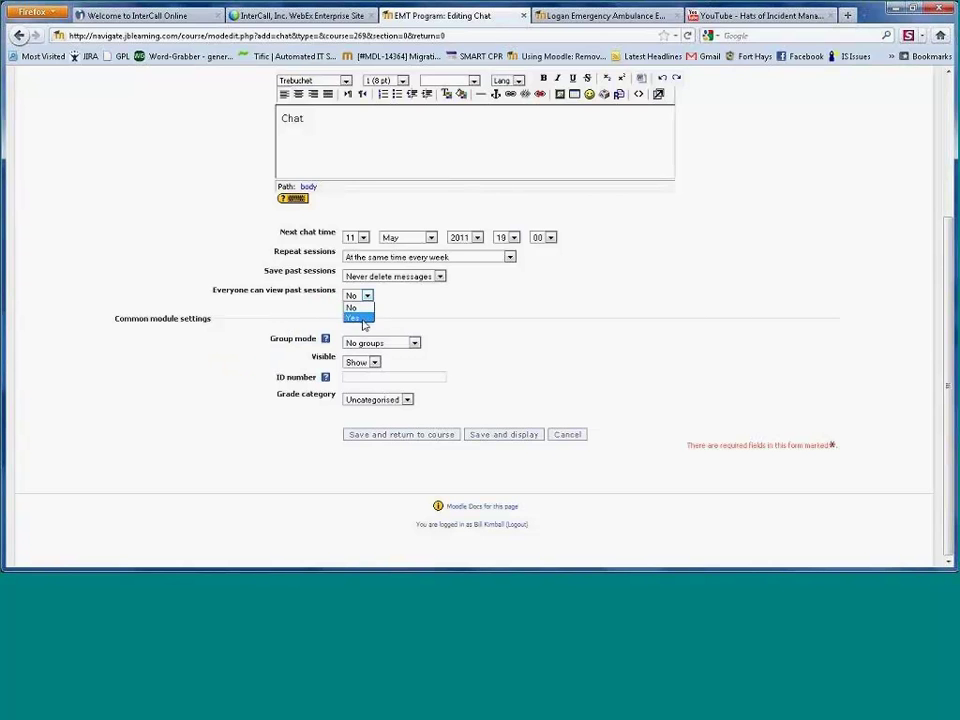
click(355, 318)
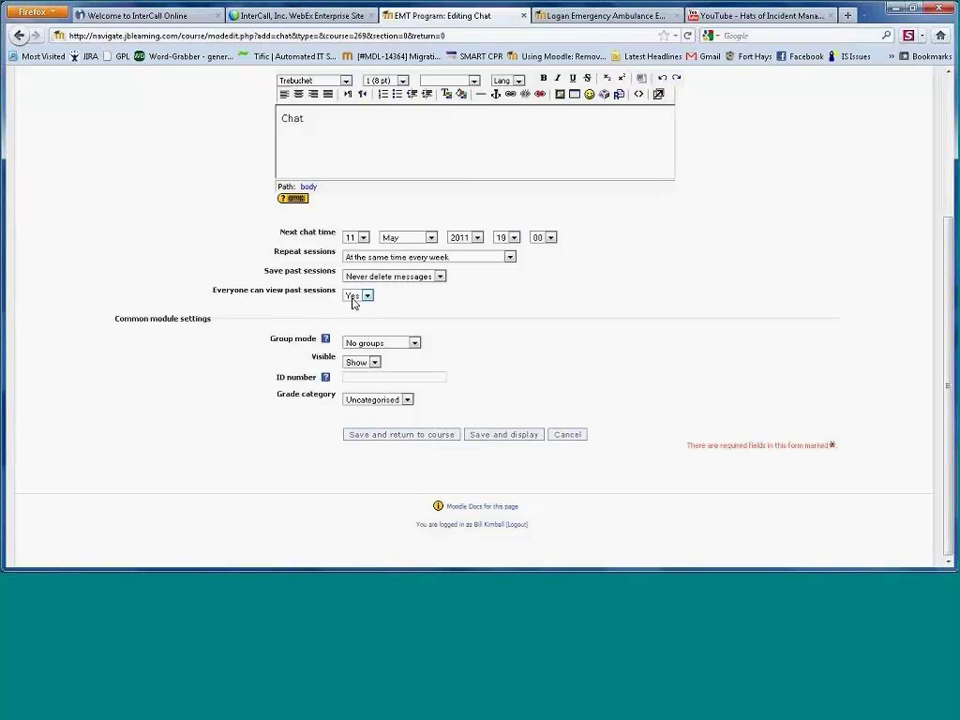
drag(214, 292, 324, 298)
click(334, 300)
Cancel the new chat and open 'Add an activity...' on the EMT Program course page.
click(367, 296)
click(367, 298)
click(367, 297)
click(367, 297)
click(563, 435)
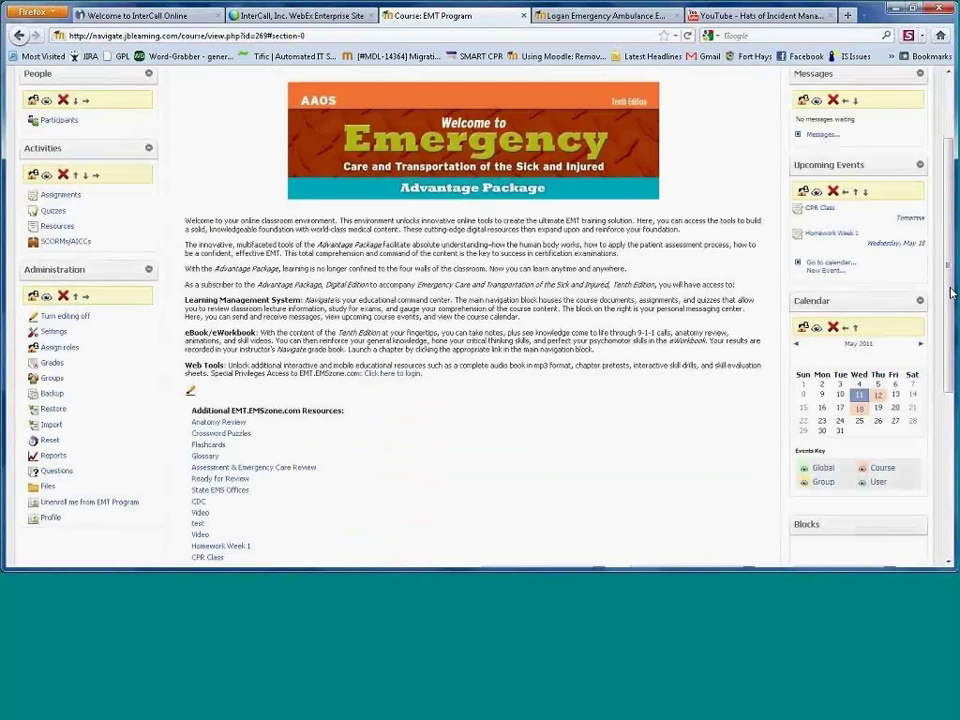
drag(944, 300, 946, 380)
click(696, 356)
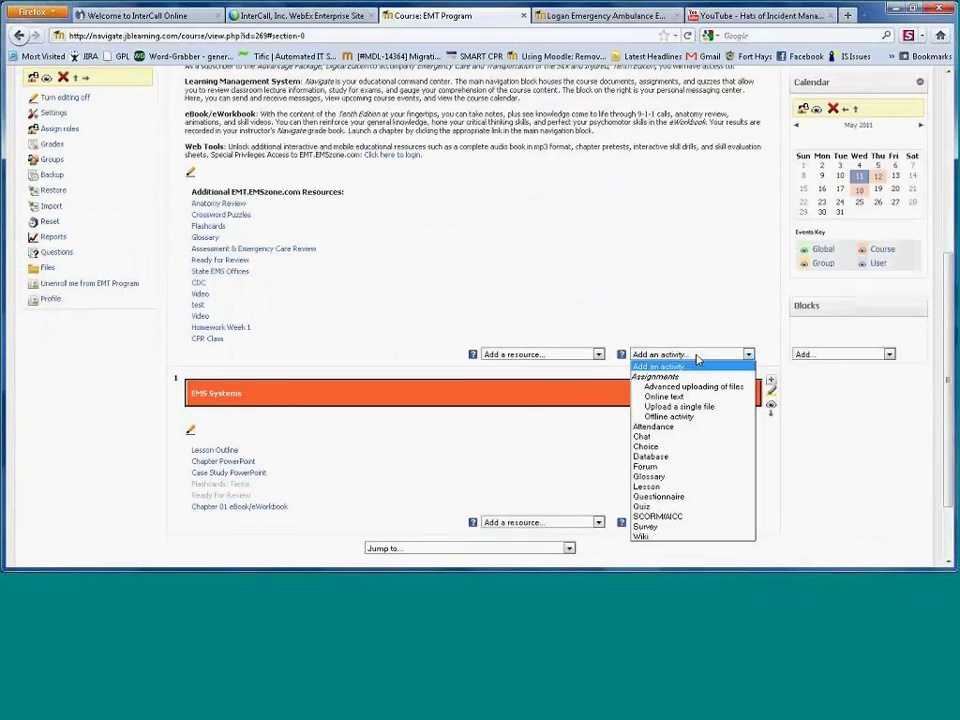
Add a new forum named 'Forum' and expand its forum type choices.
click(681, 468)
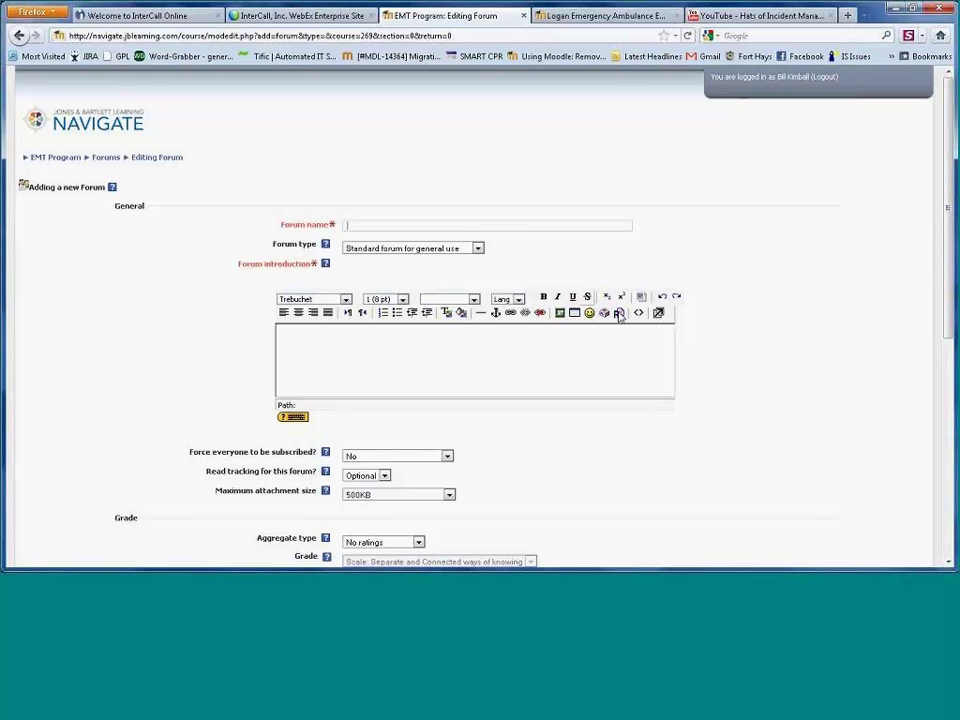
text(Forum)
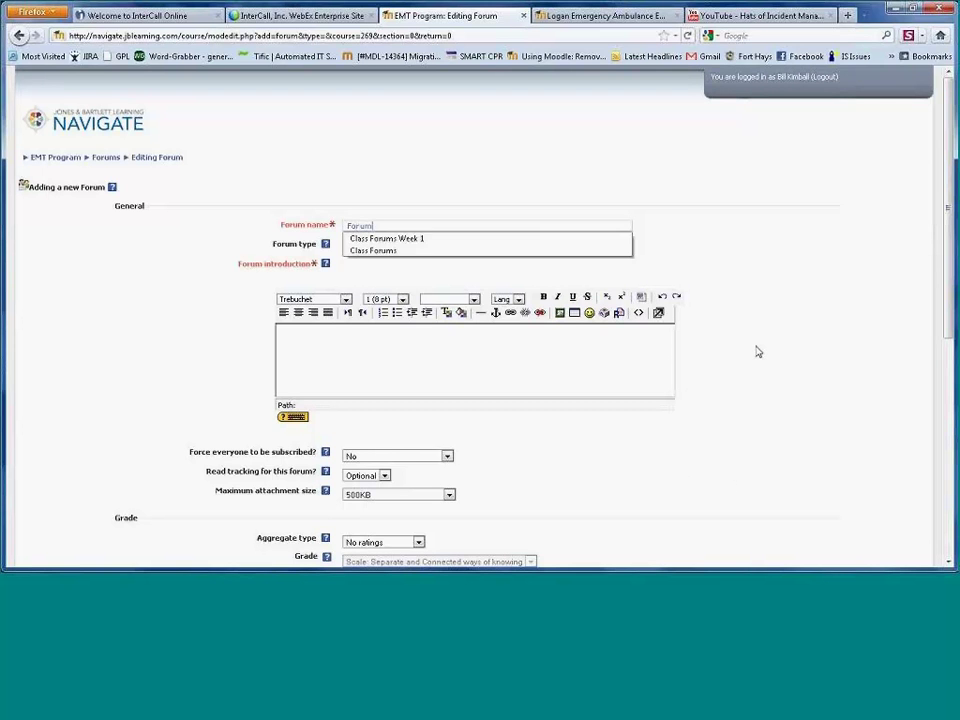
key(Escape)
click(477, 249)
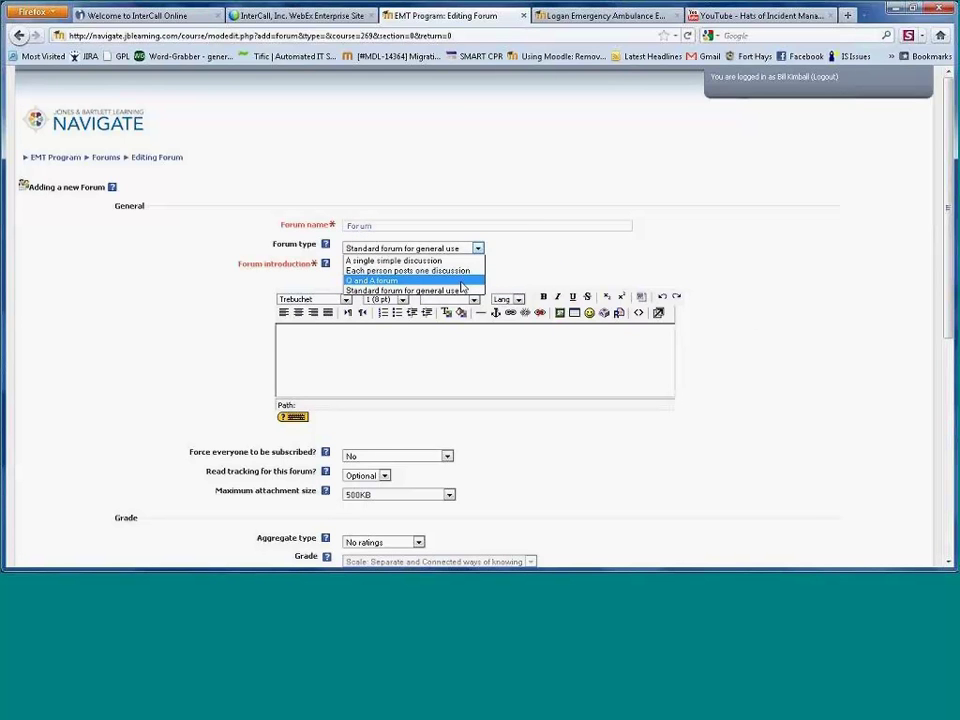
Set the forum type to 'Q and A forum'.
click(386, 281)
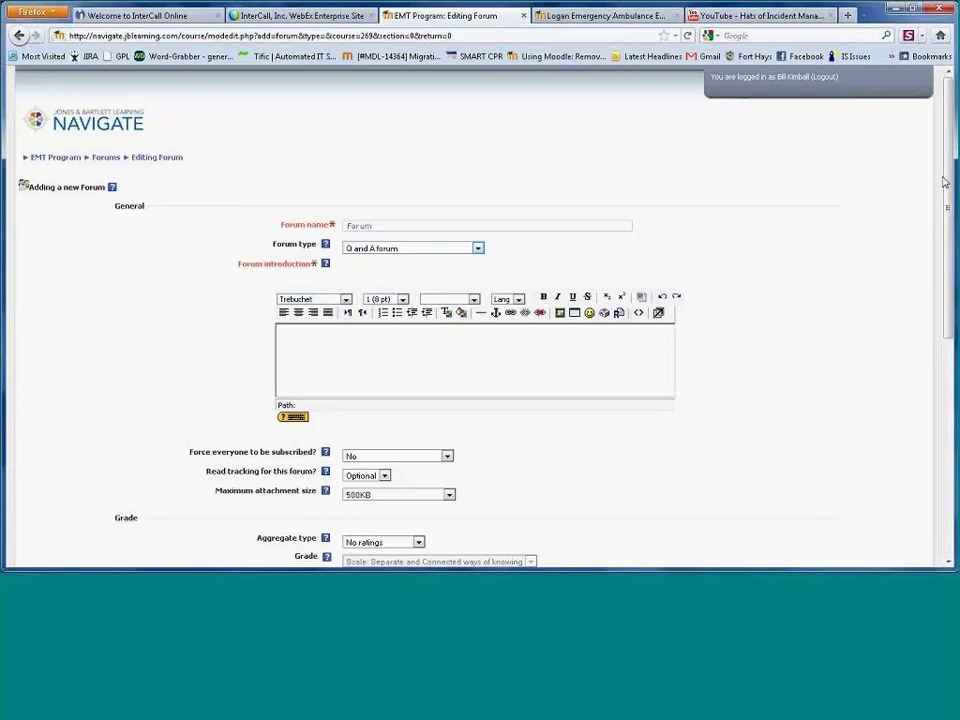
drag(948, 189, 948, 217)
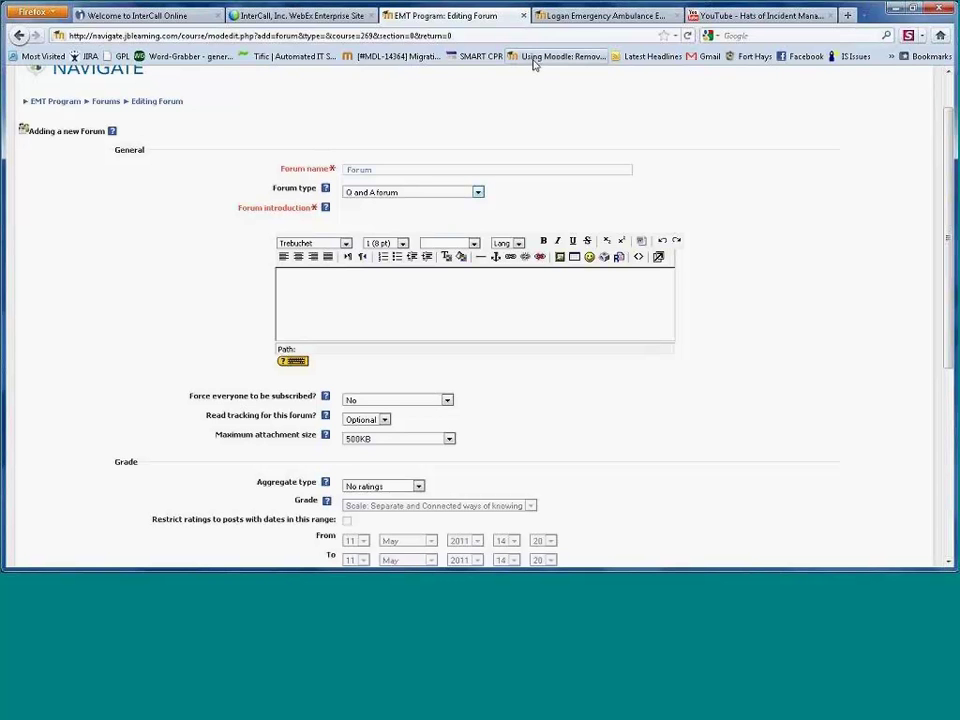
Return to the EMT Program course page and list the activity types to add.
click(66, 104)
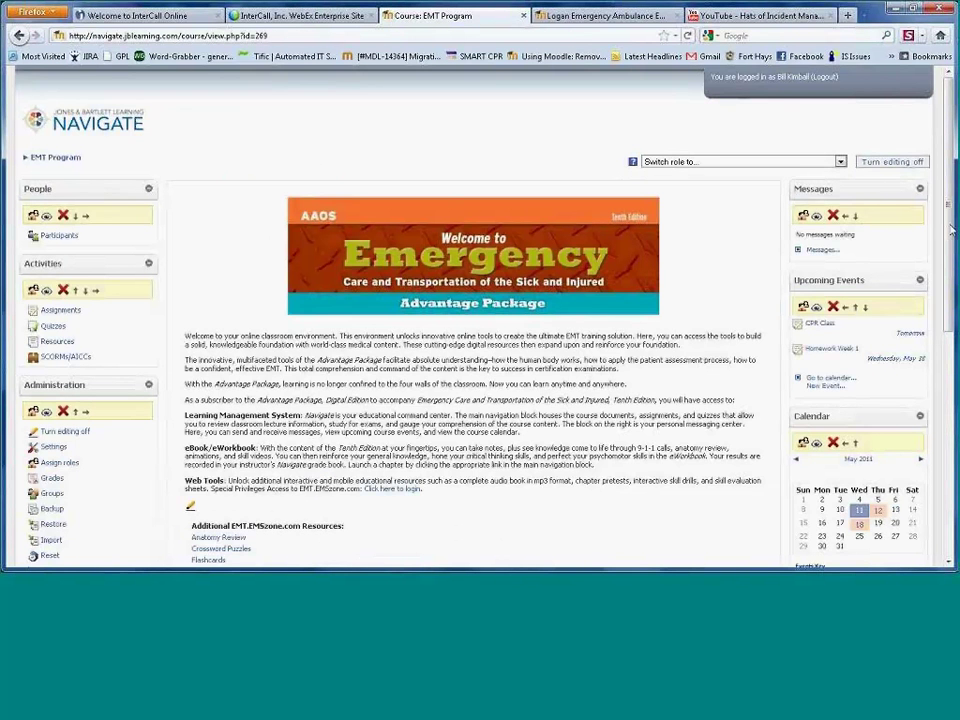
drag(952, 230, 934, 466)
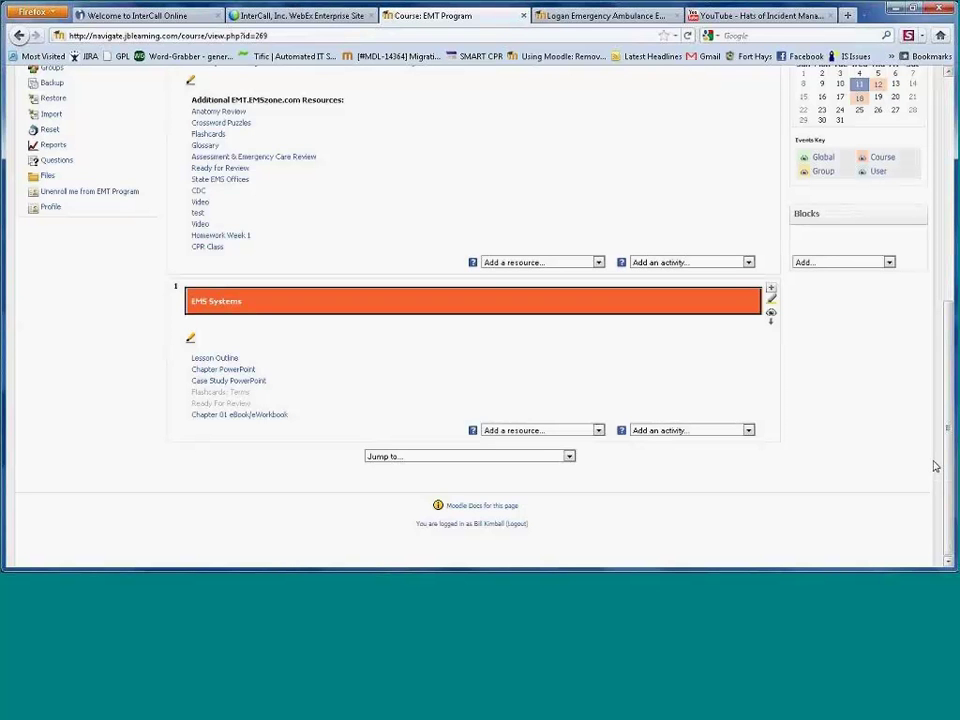
click(737, 264)
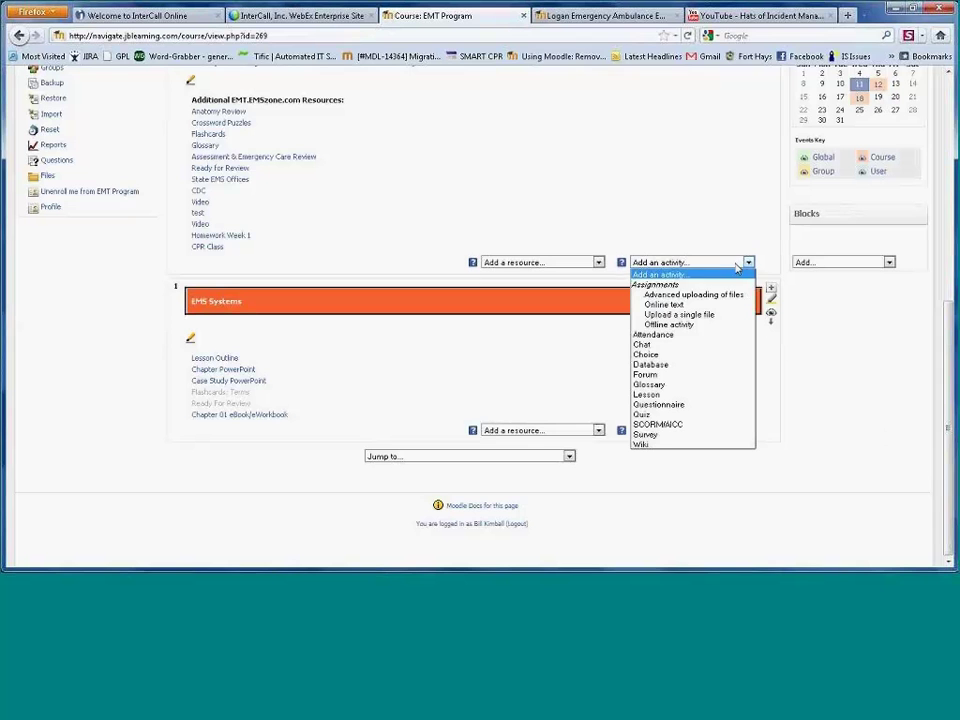
Add a new quiz named 'Quiz' and bring its Timing settings into view.
click(679, 418)
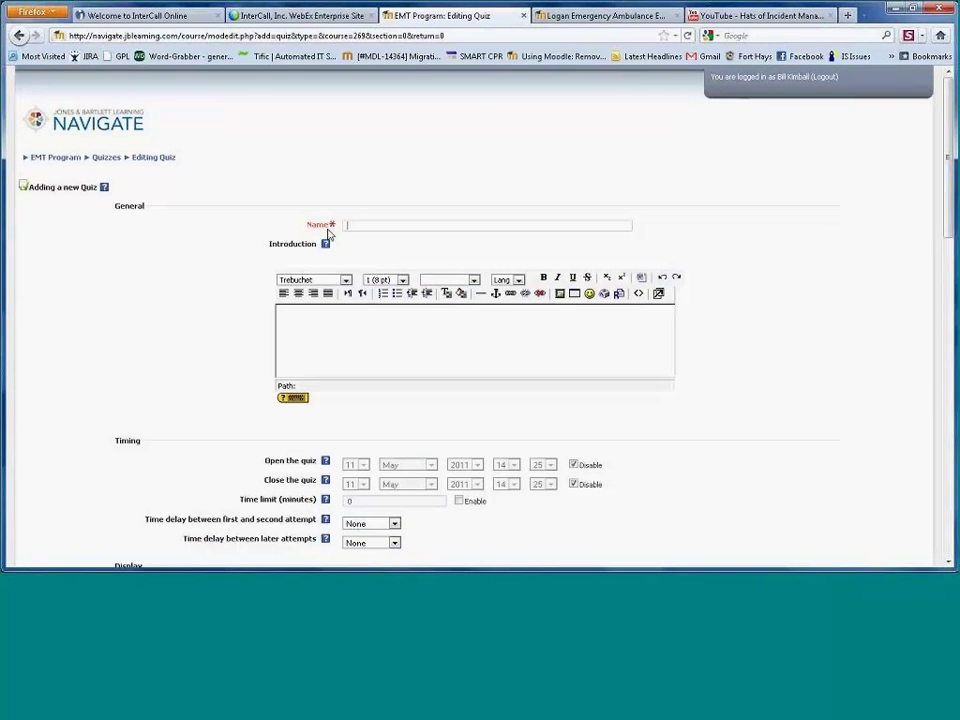
text(Quiz)
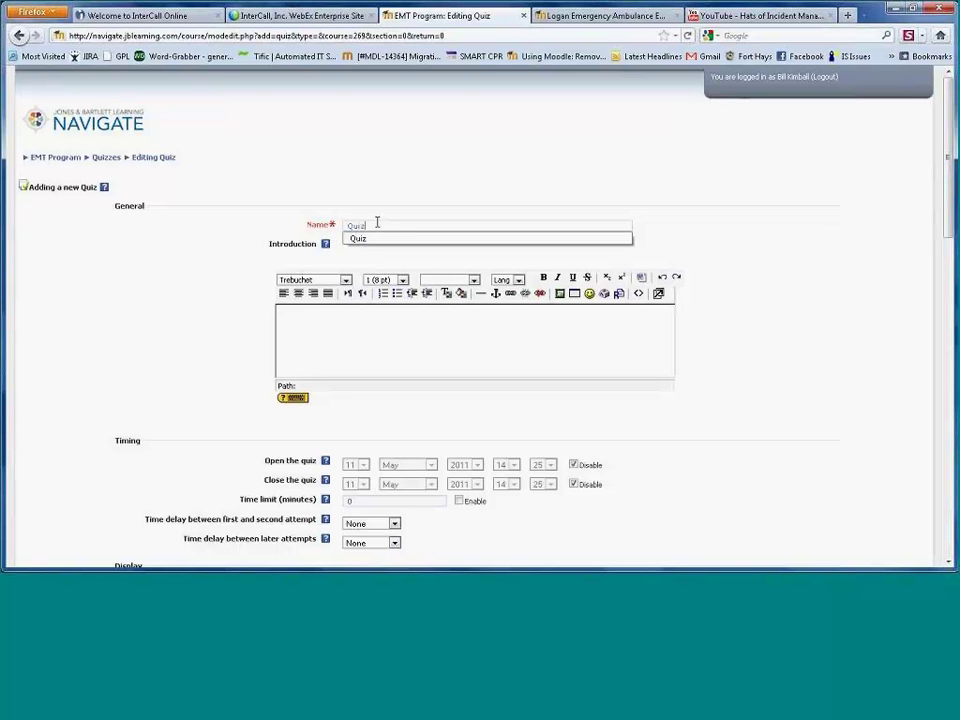
double_click(350, 225)
click(270, 187)
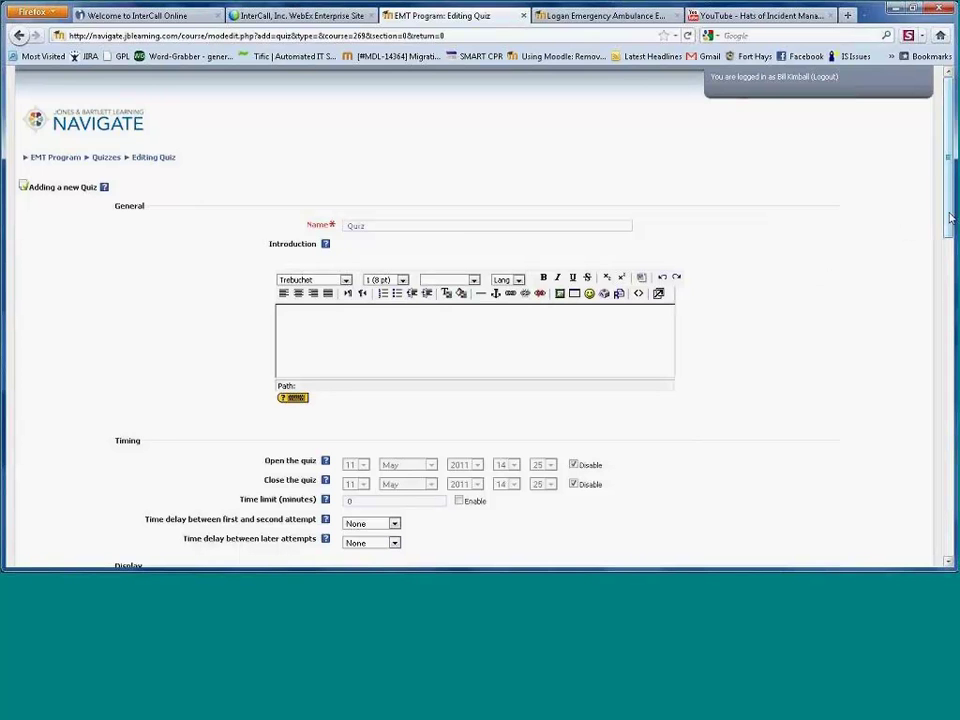
drag(951, 225, 951, 262)
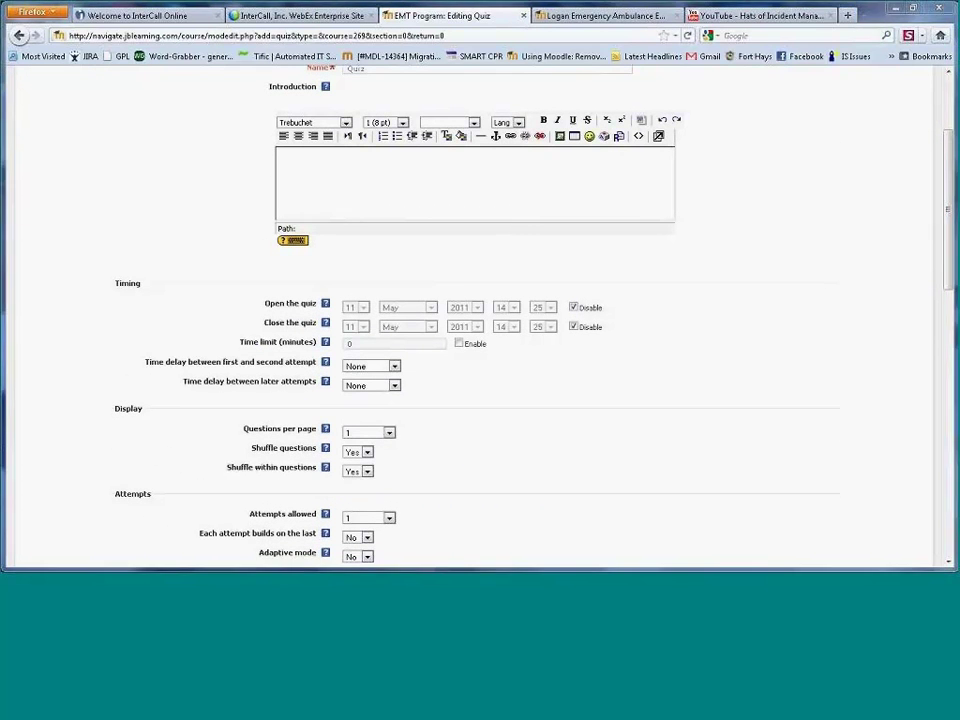
mouse_move(317, 277)
mouse_down()
mouse_move(305, 397)
mouse_move(343, 392)
mouse_move(357, 285)
mouse_move(350, 264)
mouse_move(320, 270)
mouse_up()
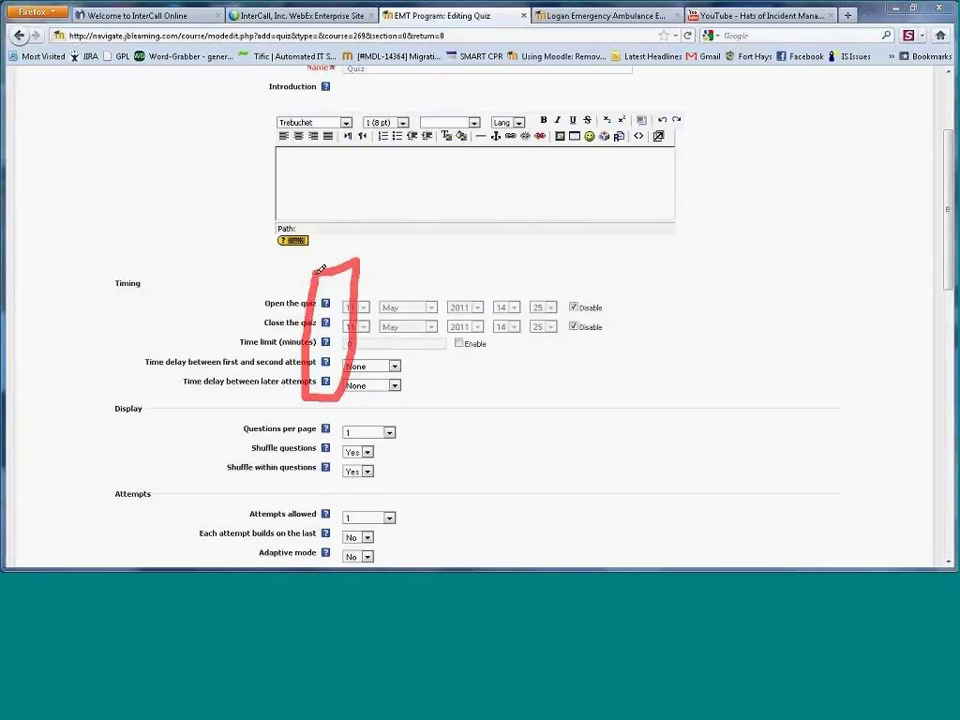
mouse_move(121, 330)
mouse_down()
mouse_move(237, 330)
mouse_move(232, 350)
mouse_up()
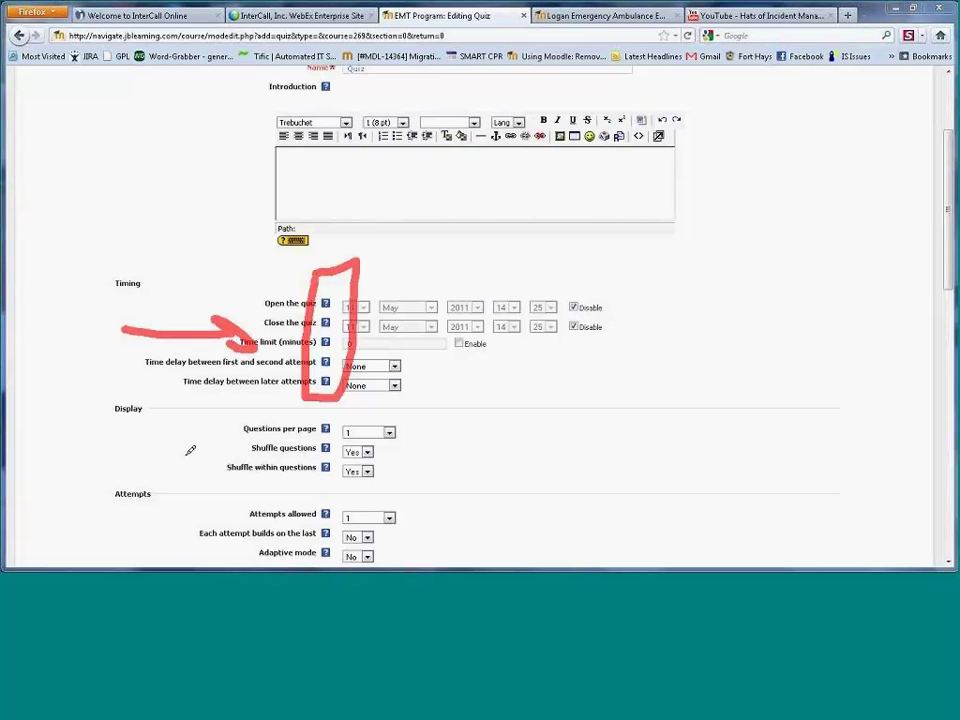
drag(163, 362, 228, 520)
mouse_move(158, 512)
mouse_down()
mouse_move(232, 520)
mouse_move(225, 488)
mouse_up()
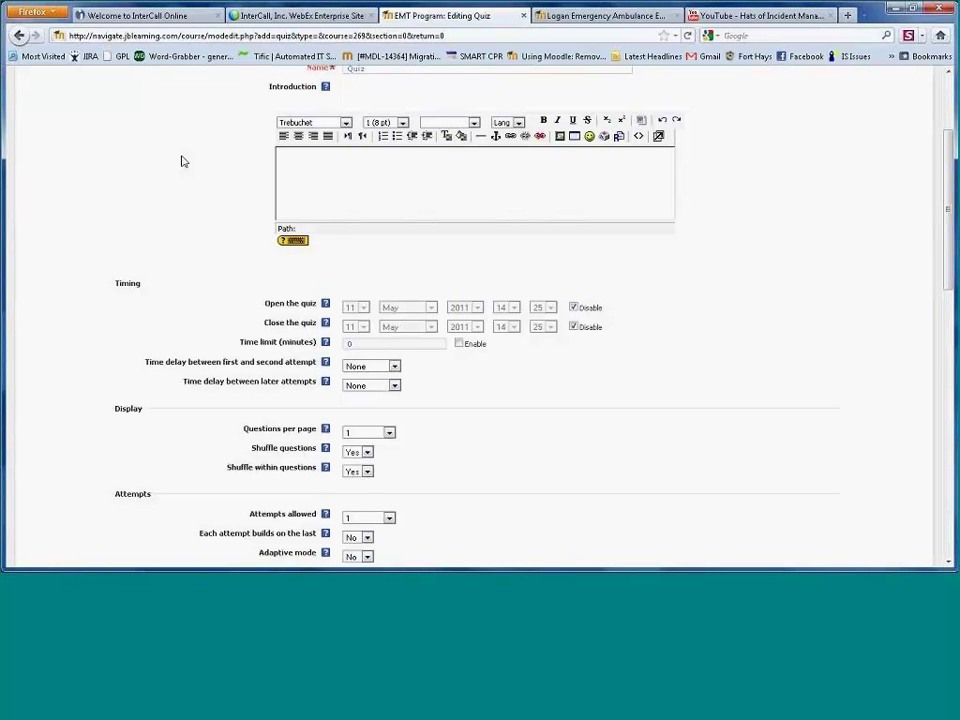
Enable the quiz open and close dates, closing on 12 May 2011.
click(573, 308)
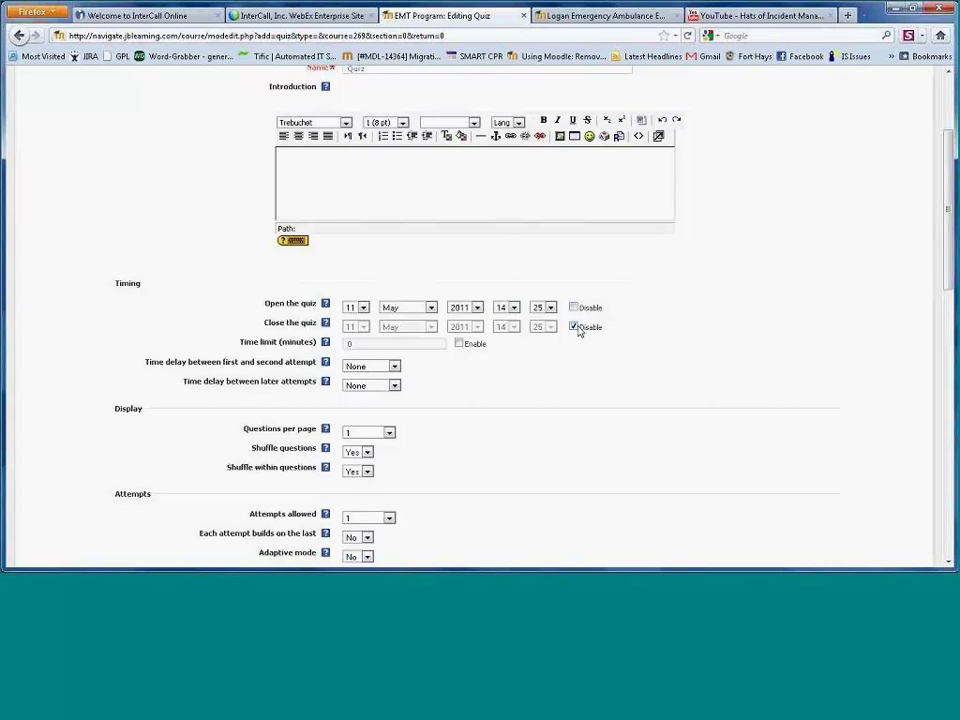
click(574, 327)
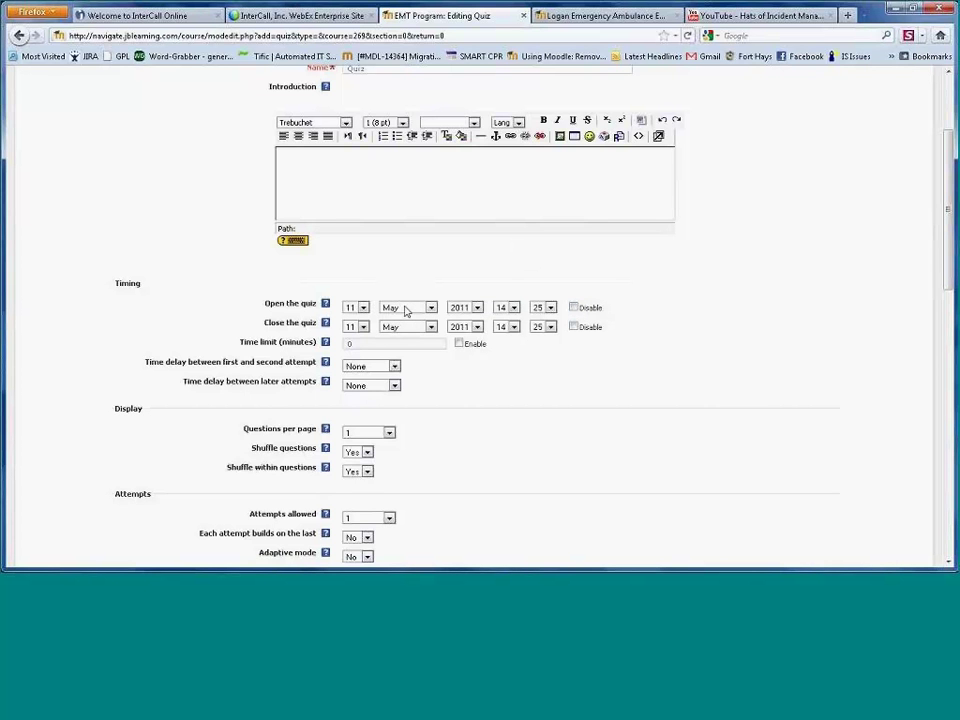
click(352, 327)
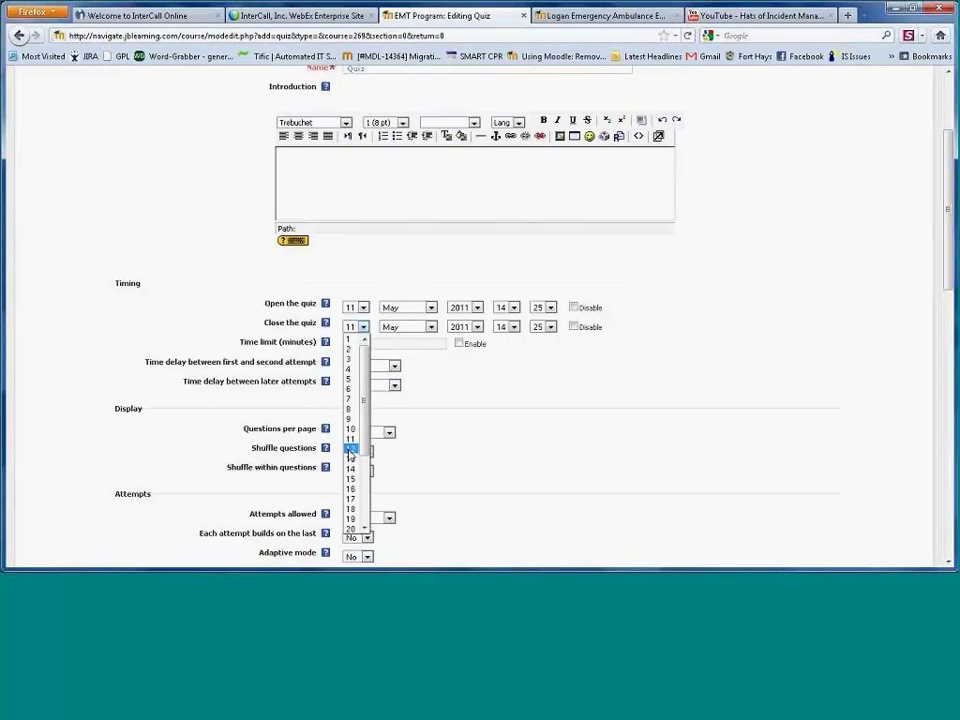
click(350, 452)
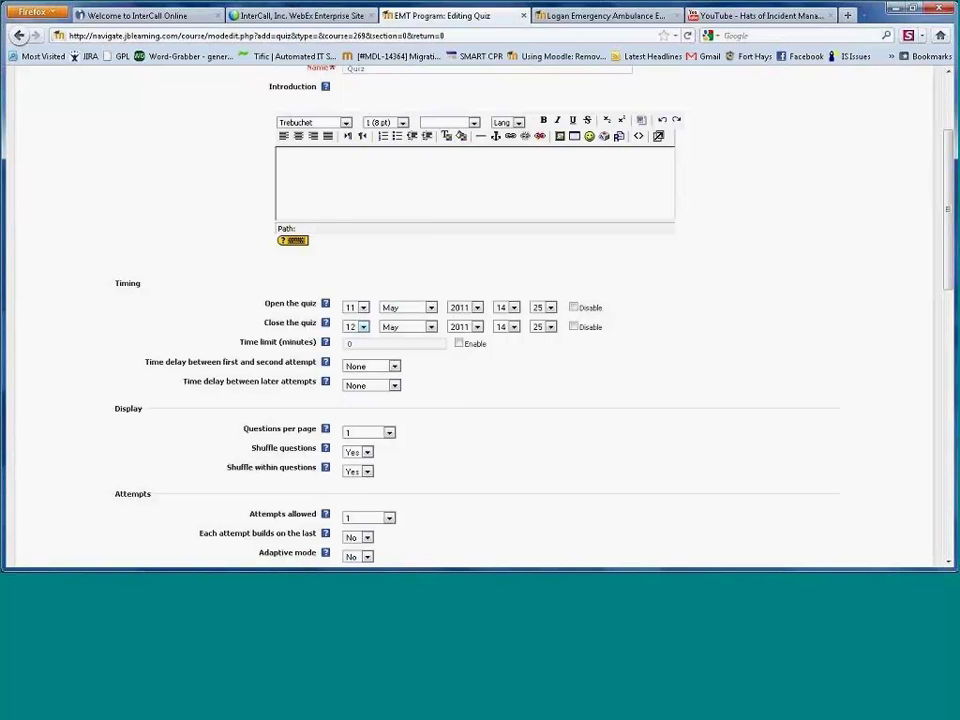
Enable the quiz time limit and set it to 60 minutes.
click(460, 345)
drag(413, 343, 250, 346)
text(60)
key(Down)
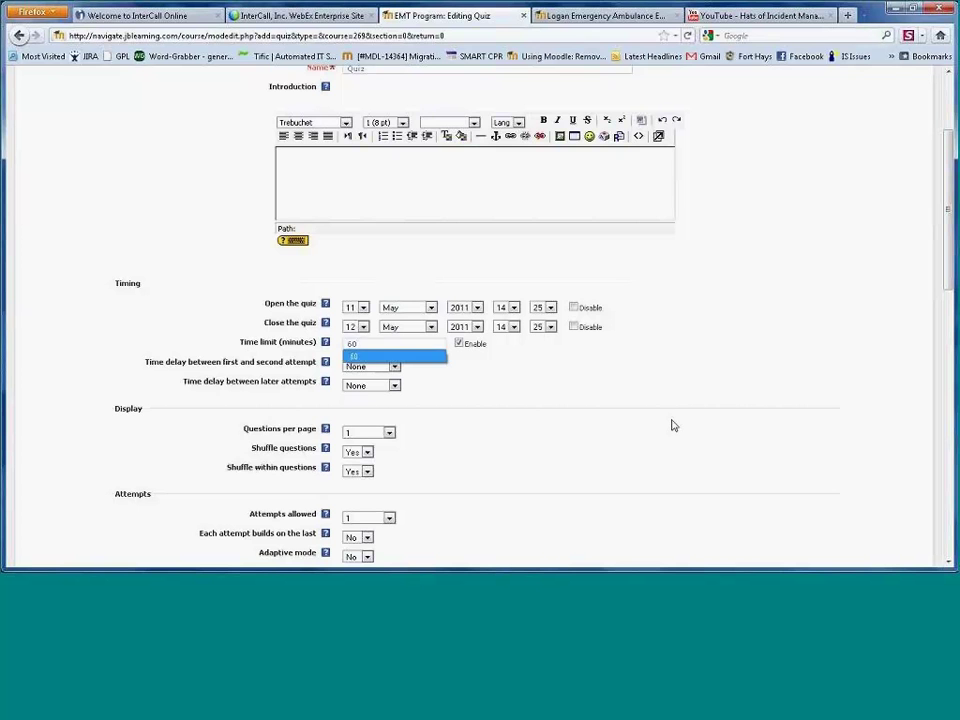
key(Return)
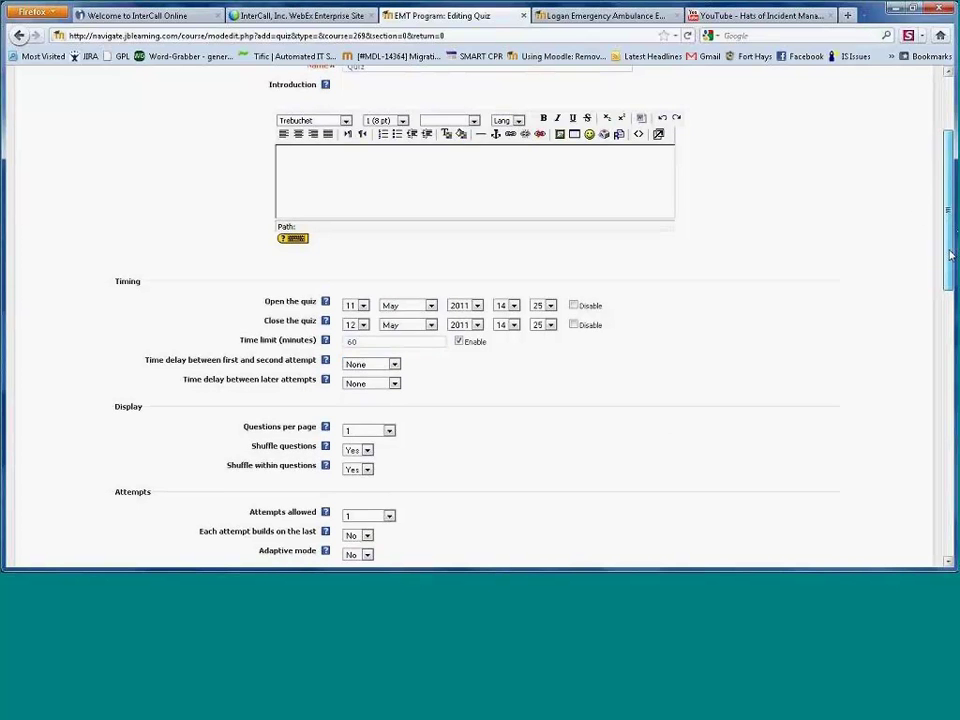
scroll(392, 276, down, 3)
click(389, 273)
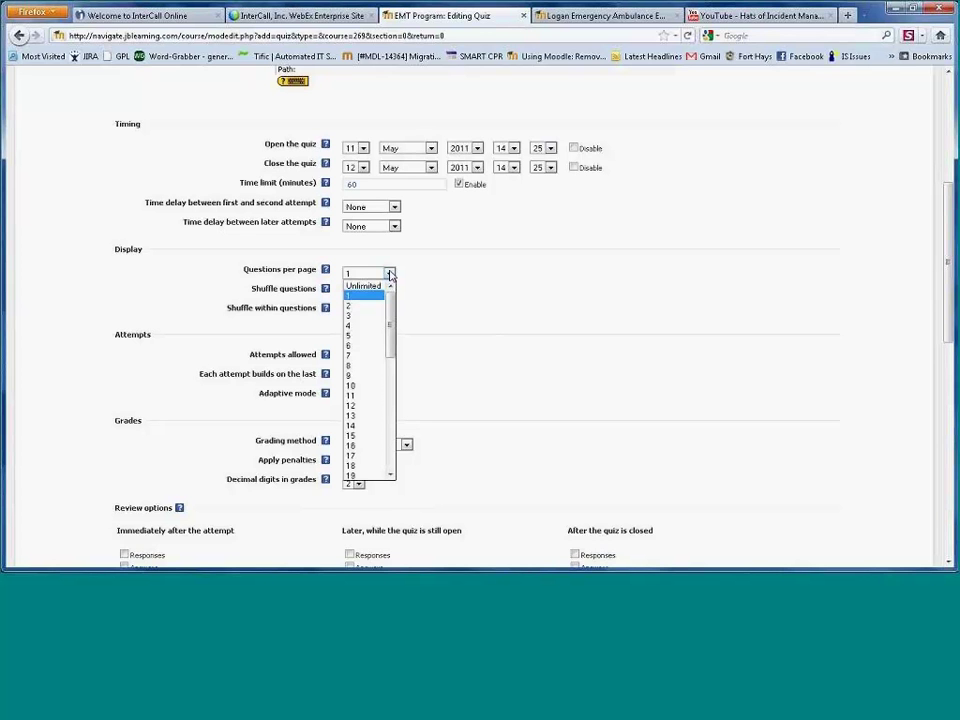
click(380, 296)
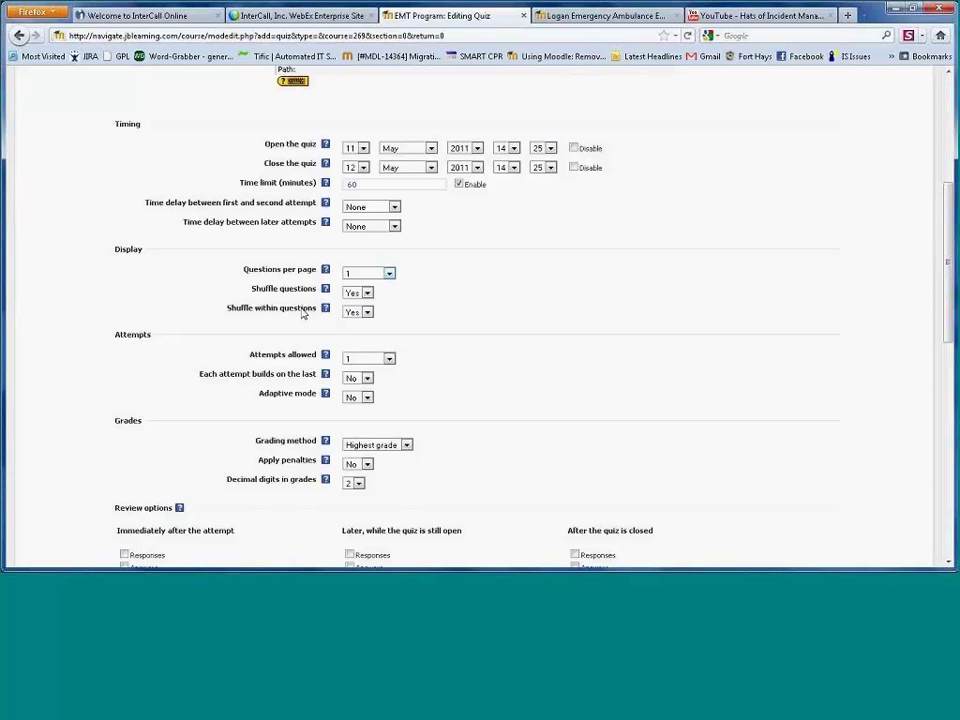
drag(302, 313, 227, 313)
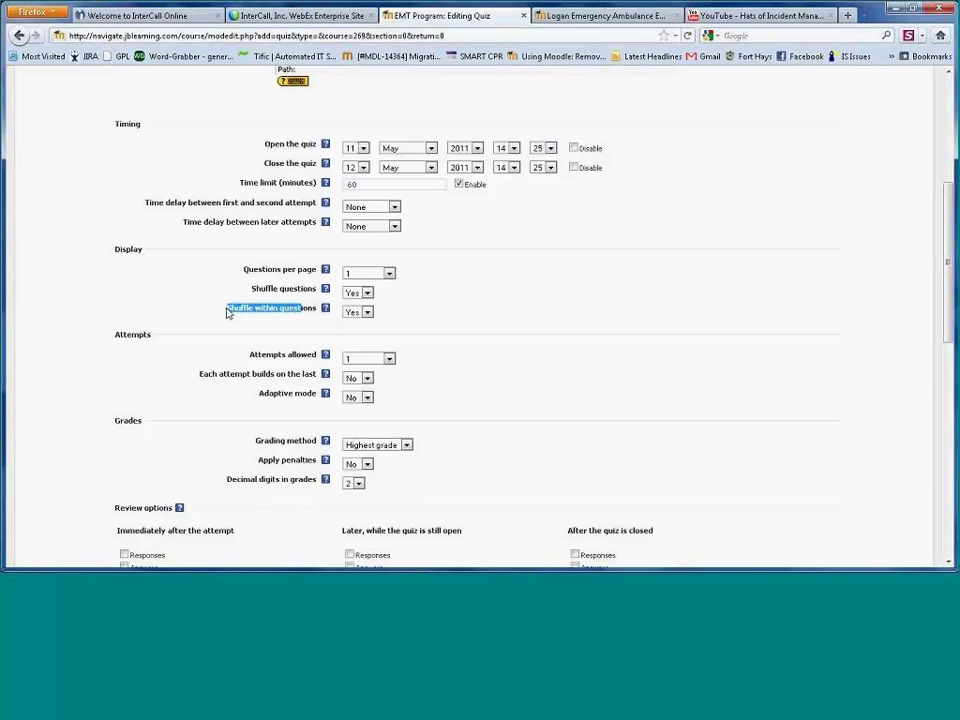
click(656, 279)
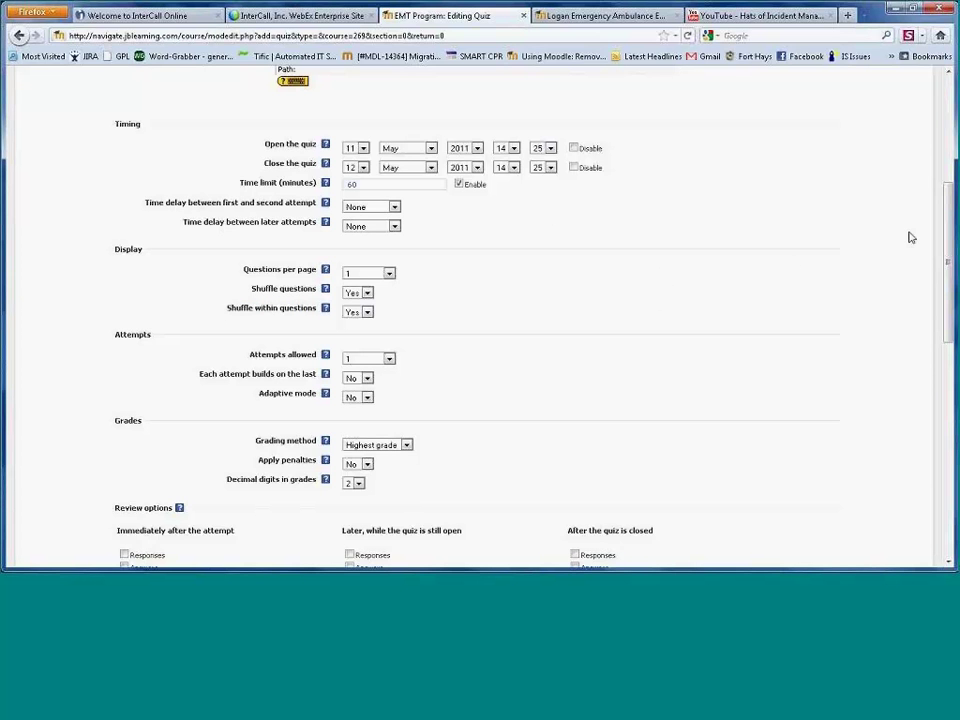
drag(950, 240, 950, 397)
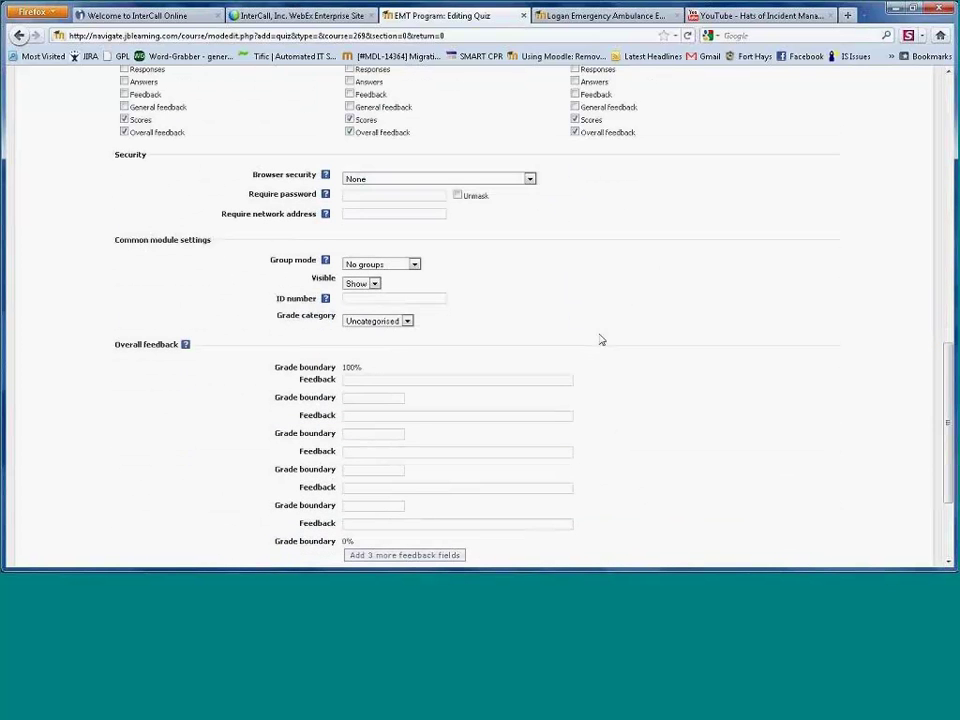
Choose 'Full screen pop-up with some JavaScript security' as the quiz's browser security.
click(531, 181)
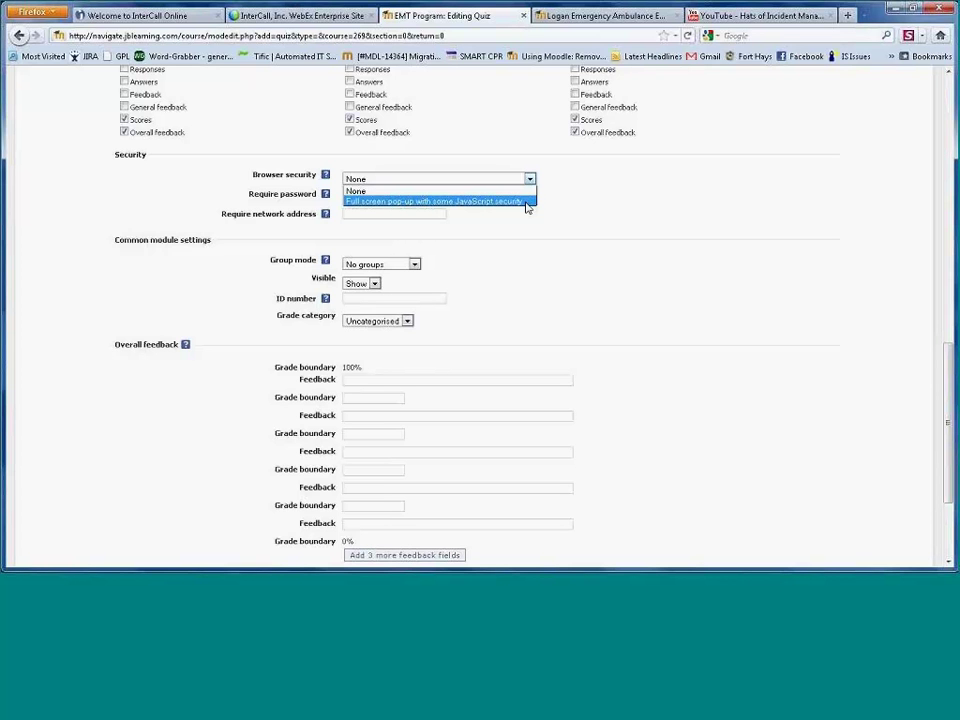
click(527, 203)
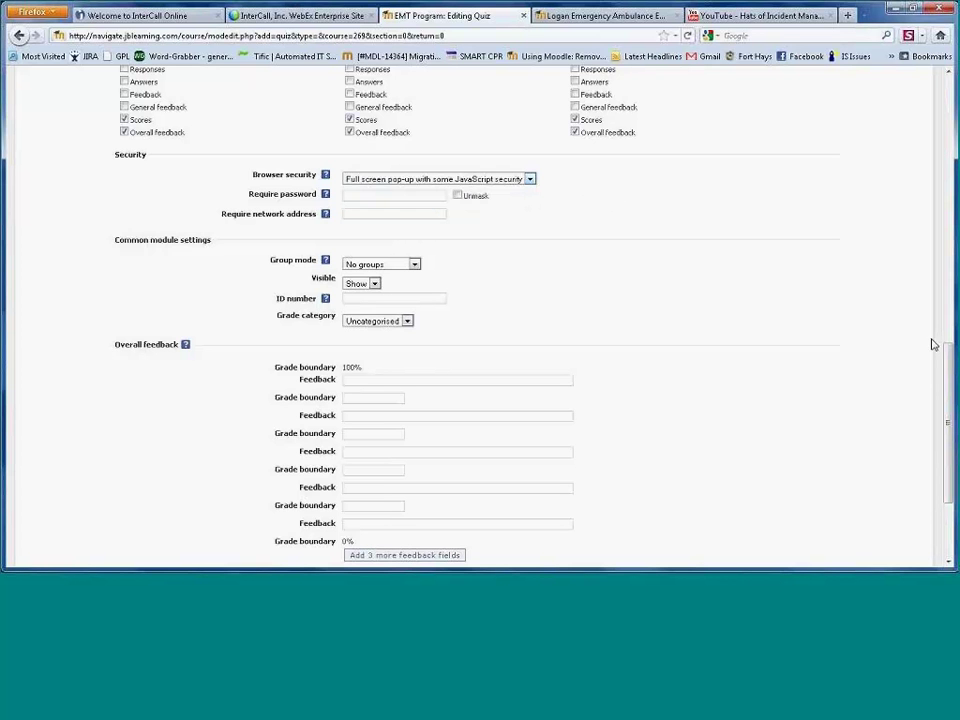
scroll(933, 344, up, 8)
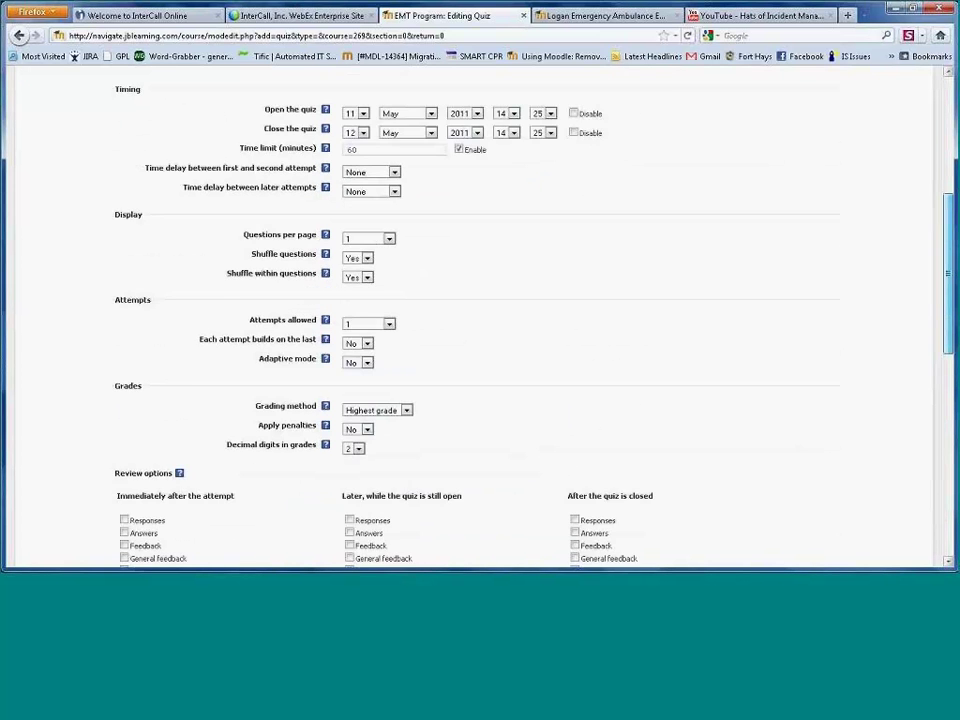
scroll(138, 152, up, 1)
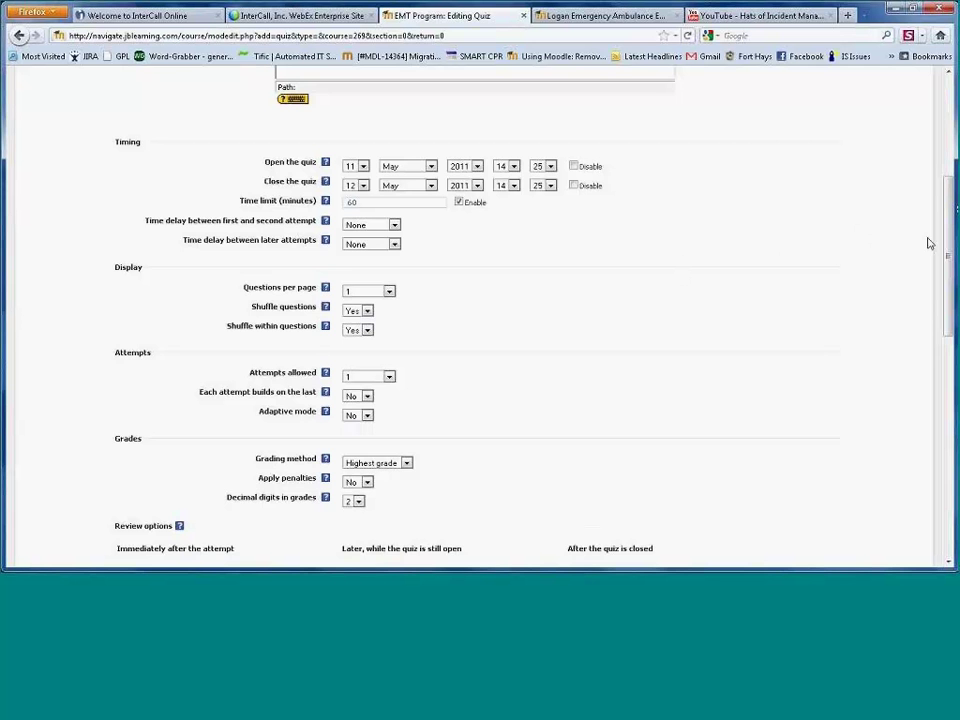
drag(951, 245, 951, 388)
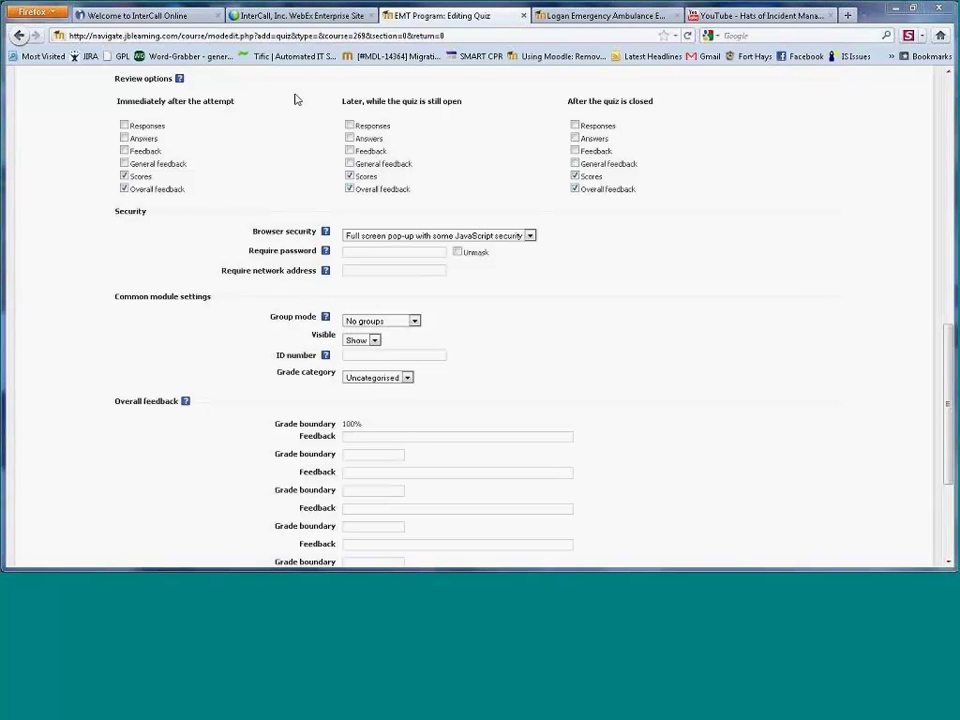
Tick General feedback in the 'After the quiz is closed' review options column.
drag(300, 72, 290, 240)
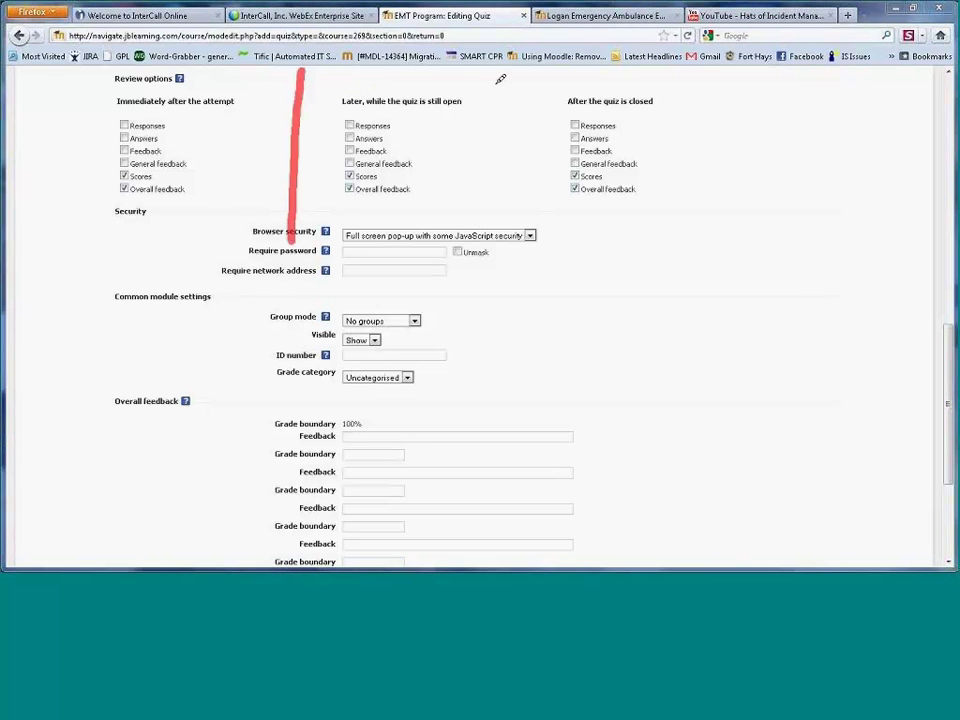
drag(527, 75, 504, 260)
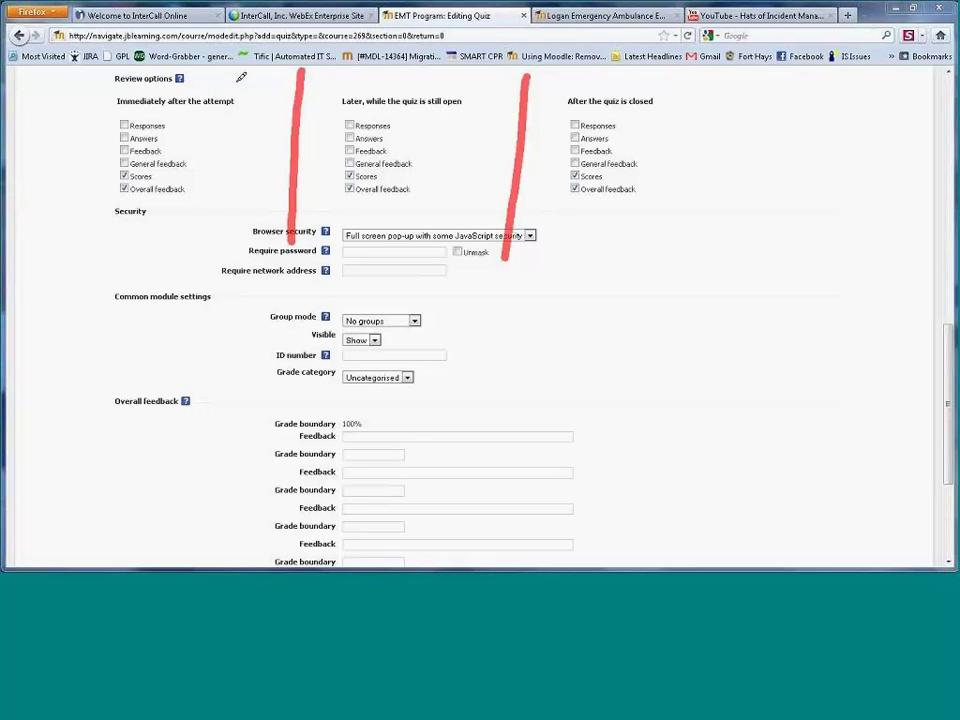
drag(238, 80, 132, 193)
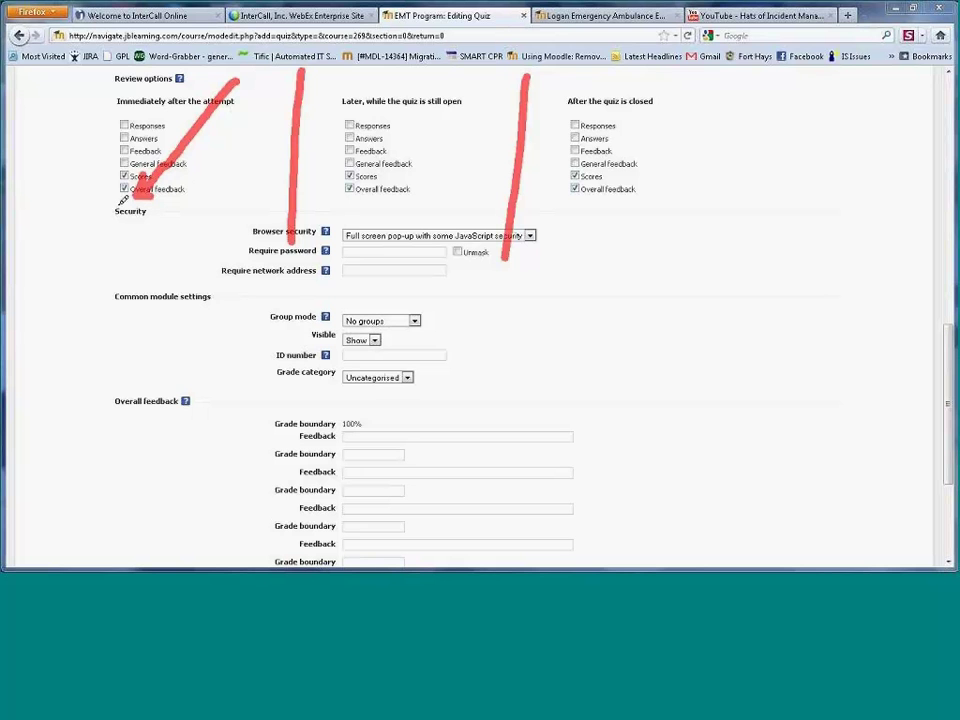
mouse_move(97, 212)
mouse_down()
mouse_move(193, 461)
mouse_move(292, 487)
mouse_move(257, 508)
mouse_up()
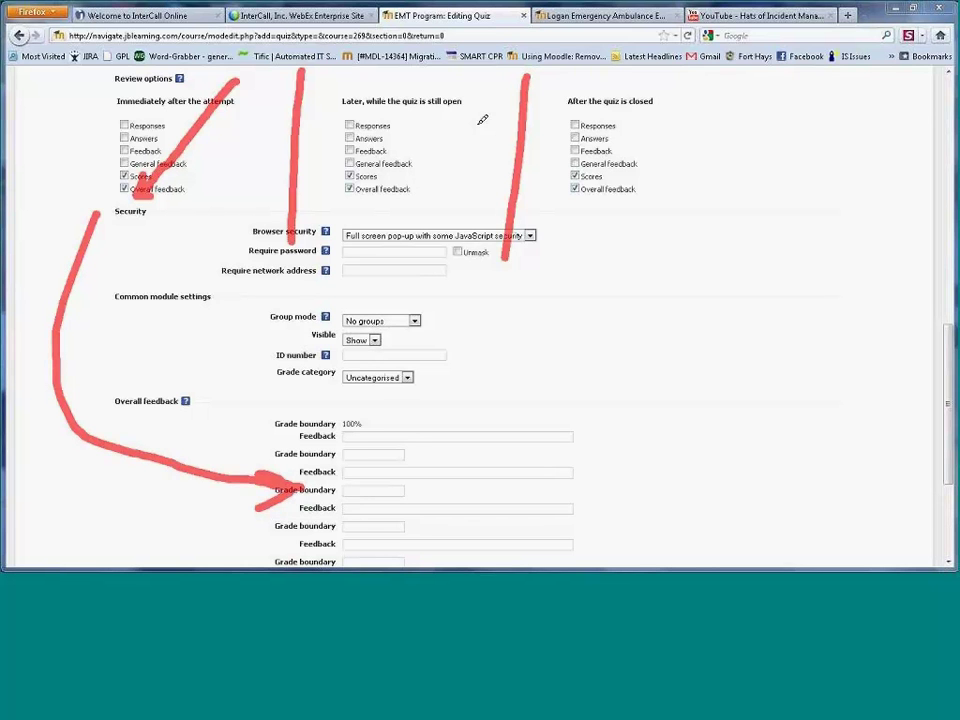
mouse_move(480, 118)
mouse_down()
mouse_move(372, 181)
mouse_move(390, 172)
mouse_up()
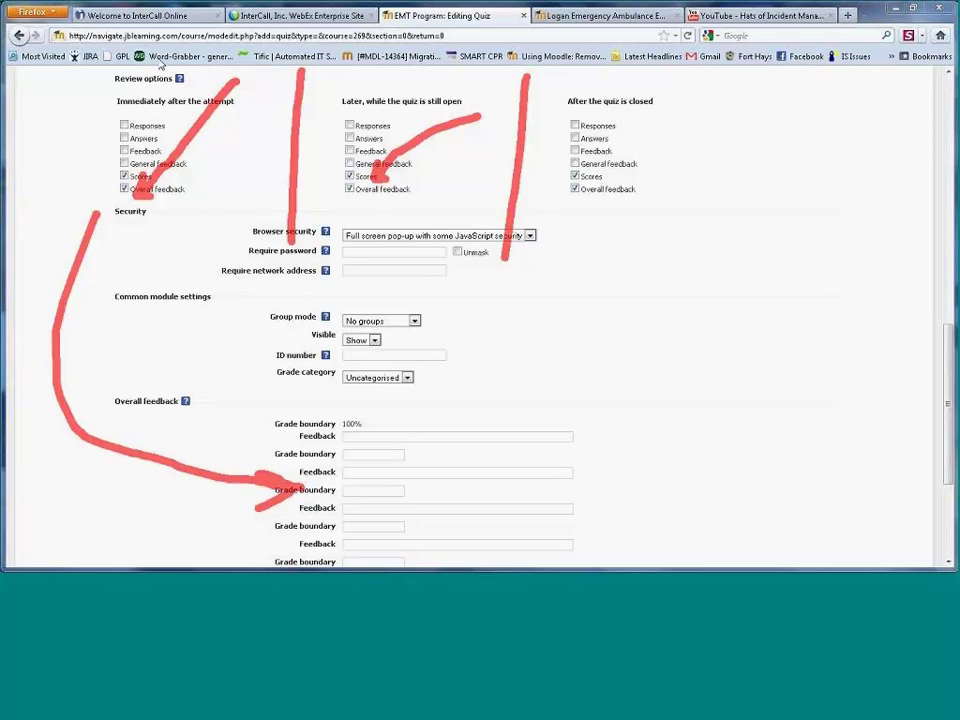
key(Escape)
click(575, 163)
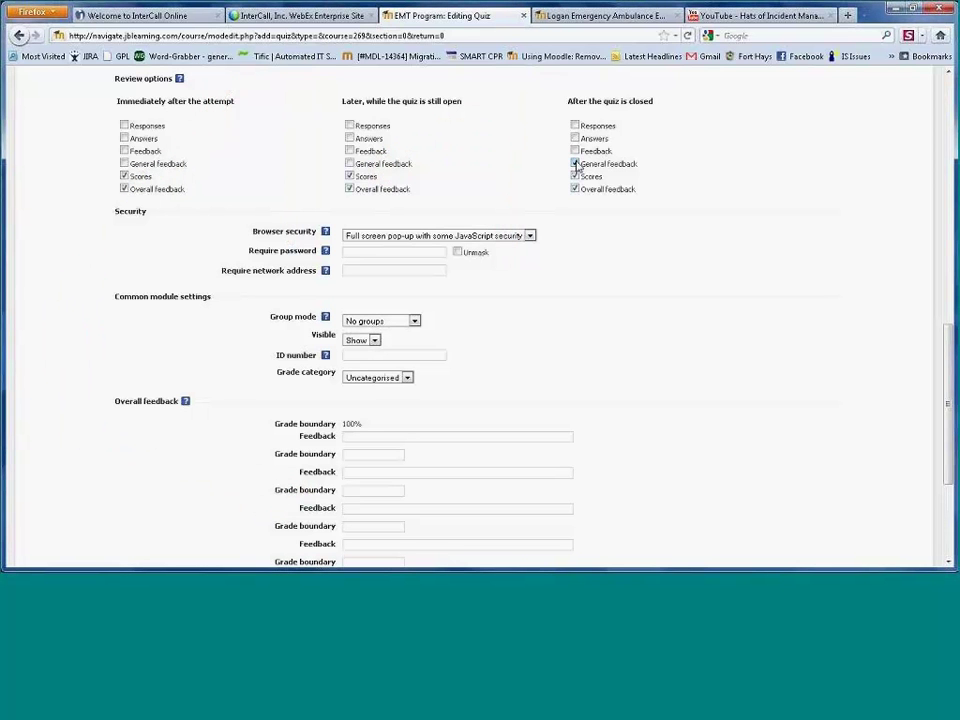
Also tick Feedback, Answers and Responses for after the quiz is closed.
click(575, 150)
click(575, 138)
click(576, 126)
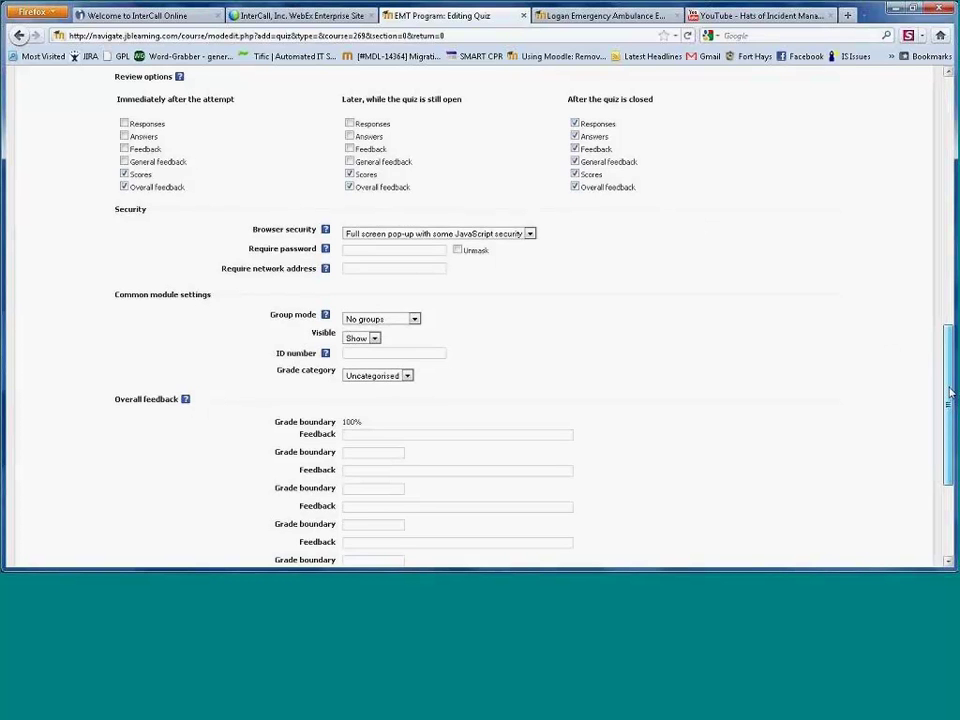
drag(946, 320, 943, 461)
click(370, 240)
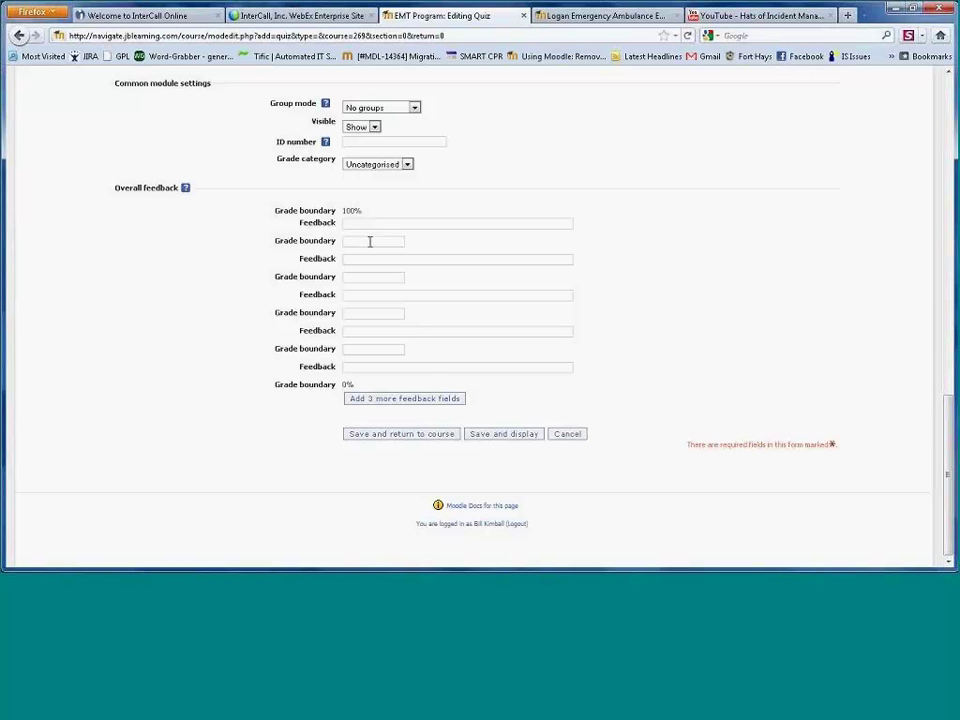
Enter overall feedback: 90% boundary with 'GREAT JOB!!!!!!' and 50% with 'SEE ME PLEASE'.
text(90%)
click(380, 225)
text(GREAT JOB!!!!!!)
drag(422, 225, 270, 229)
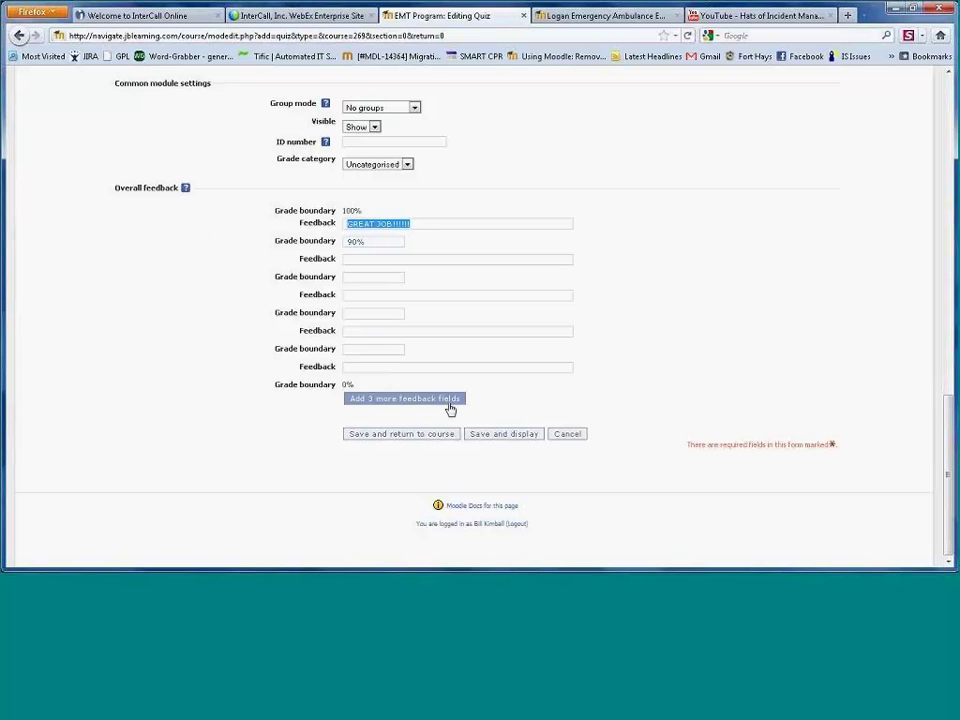
click(399, 348)
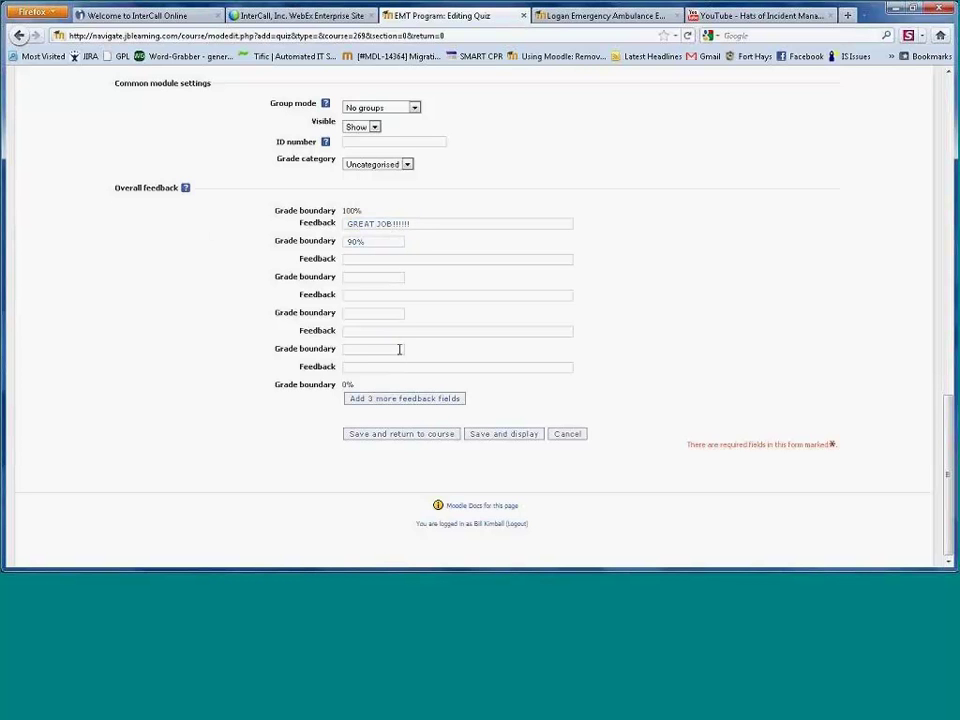
text(50%)
click(399, 367)
text(SEE ME PLEASE)
triple_click(390, 366)
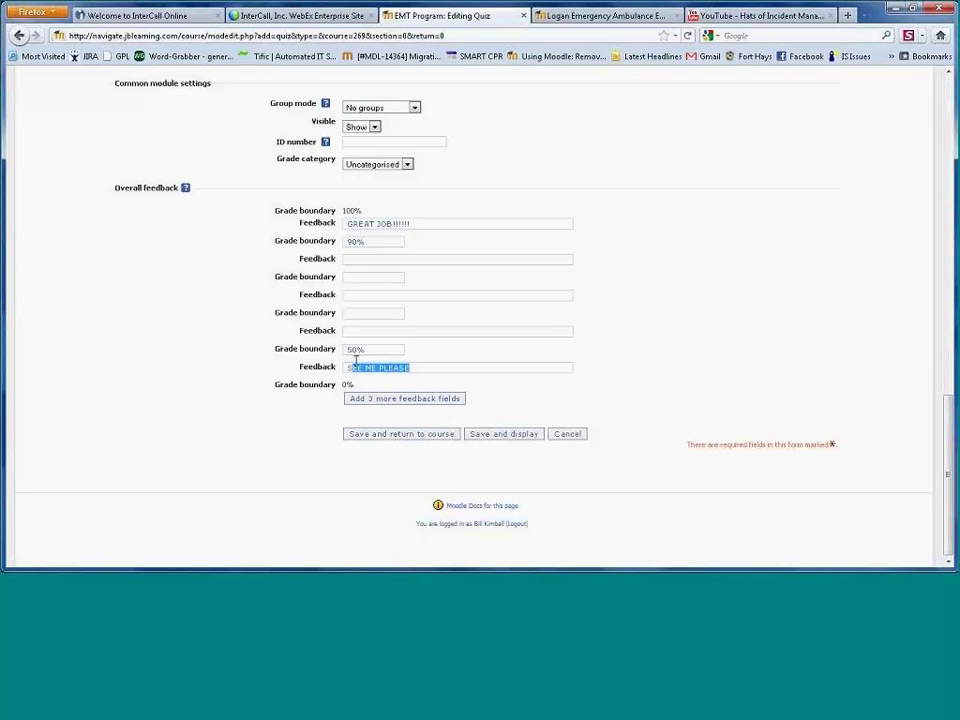
click(242, 367)
Delete the SEE ME PLEASE and GREAT JOB!!!!!! feedback and the 50% and 90% boundaries.
drag(450, 371, 240, 358)
key(BackSpace)
drag(388, 348, 186, 349)
key(BackSpace)
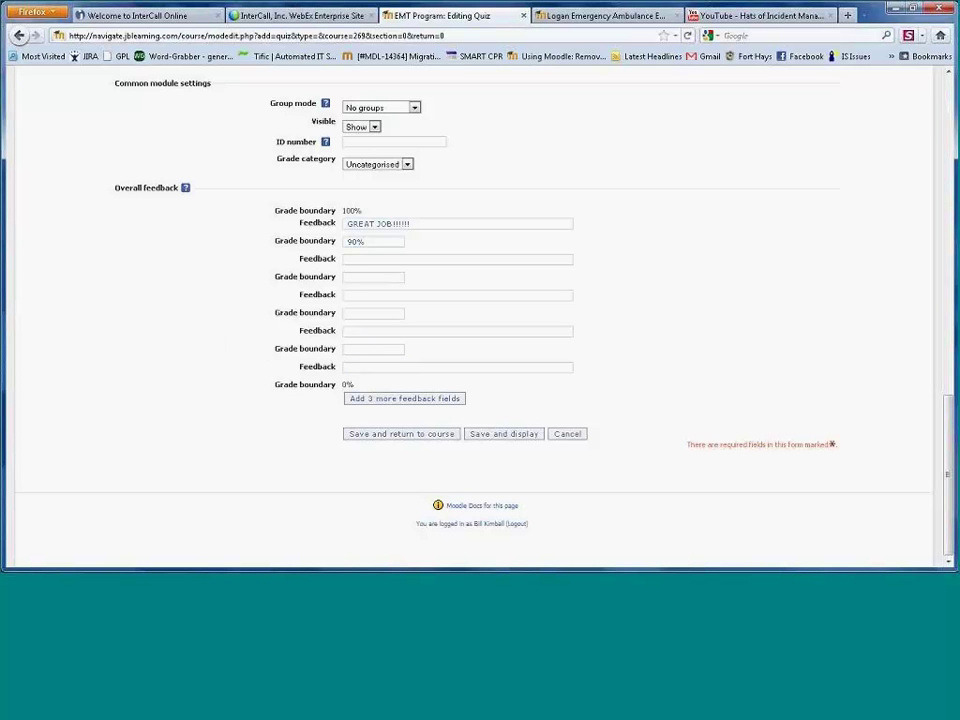
drag(400, 242, 203, 226)
key(BackSpace)
drag(426, 227, 112, 213)
key(BackSpace)
Save and display the quiz, then exclude sub-category questions from the question bank.
click(508, 441)
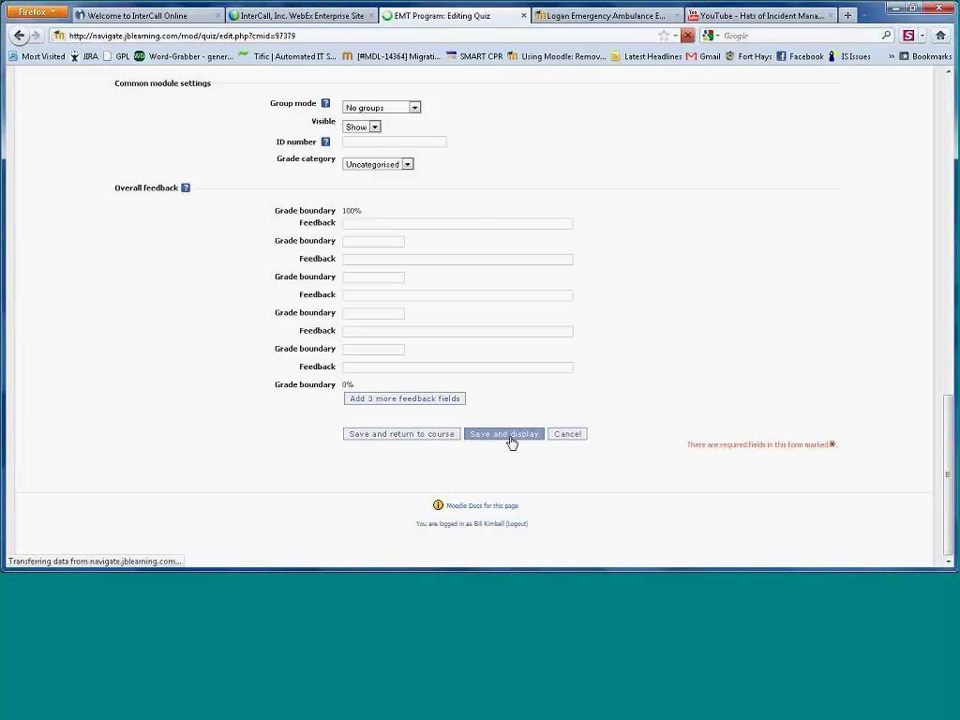
click(596, 267)
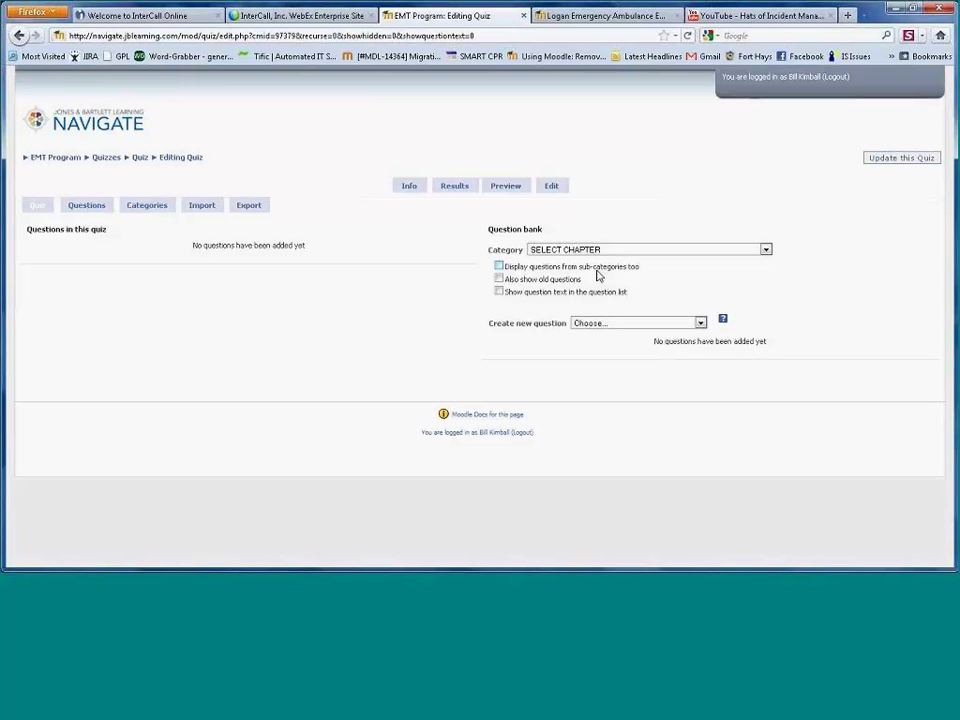
click(648, 250)
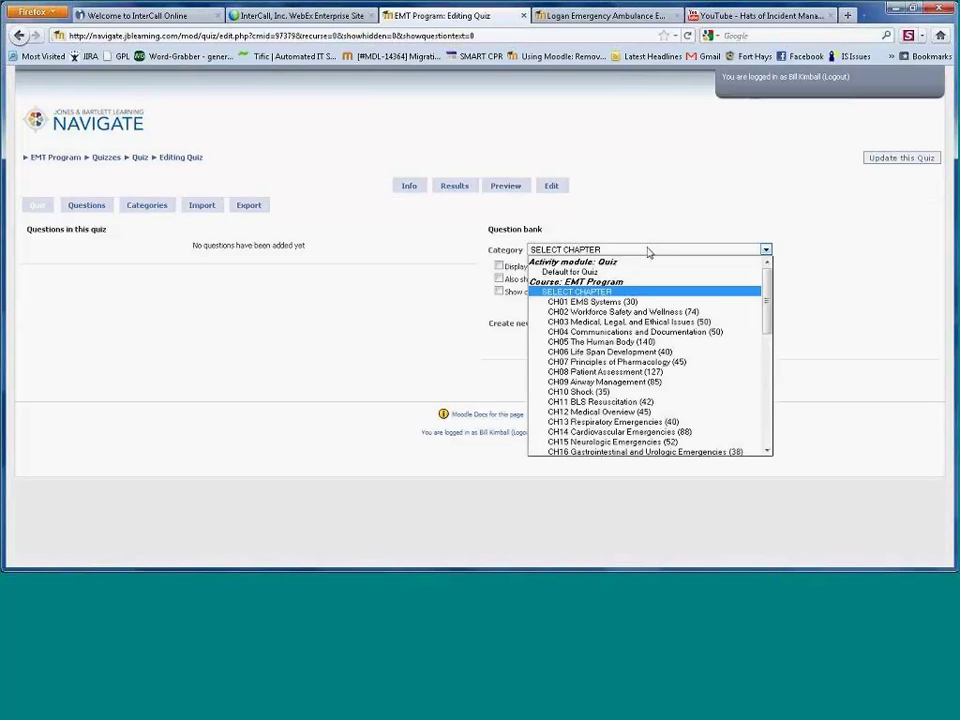
click(619, 303)
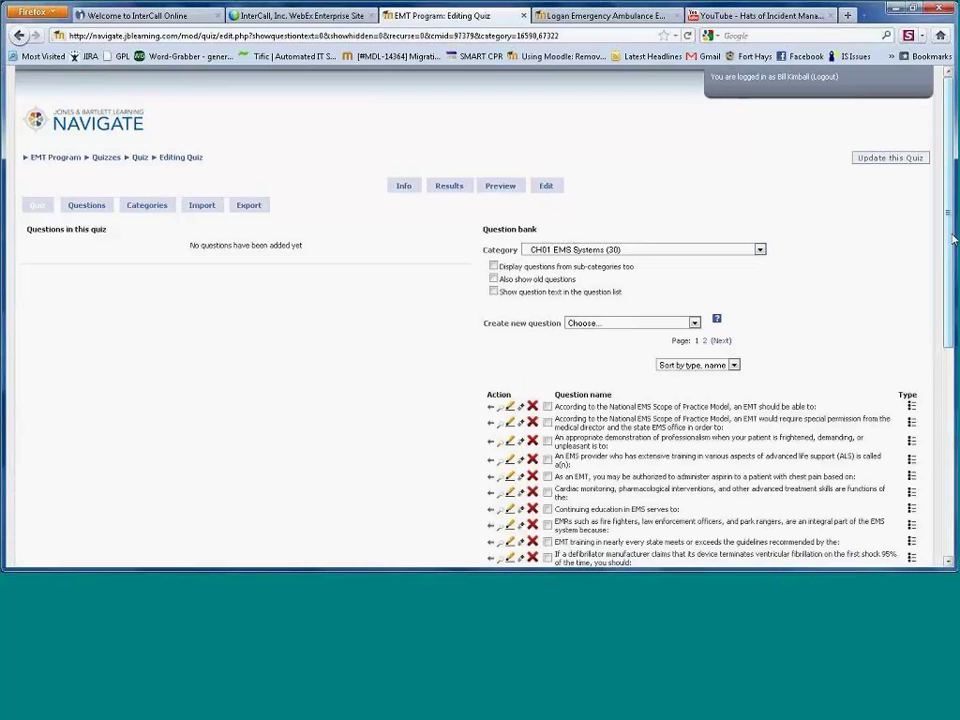
scroll(940, 325, down, 1)
scroll(940, 325, down, 4)
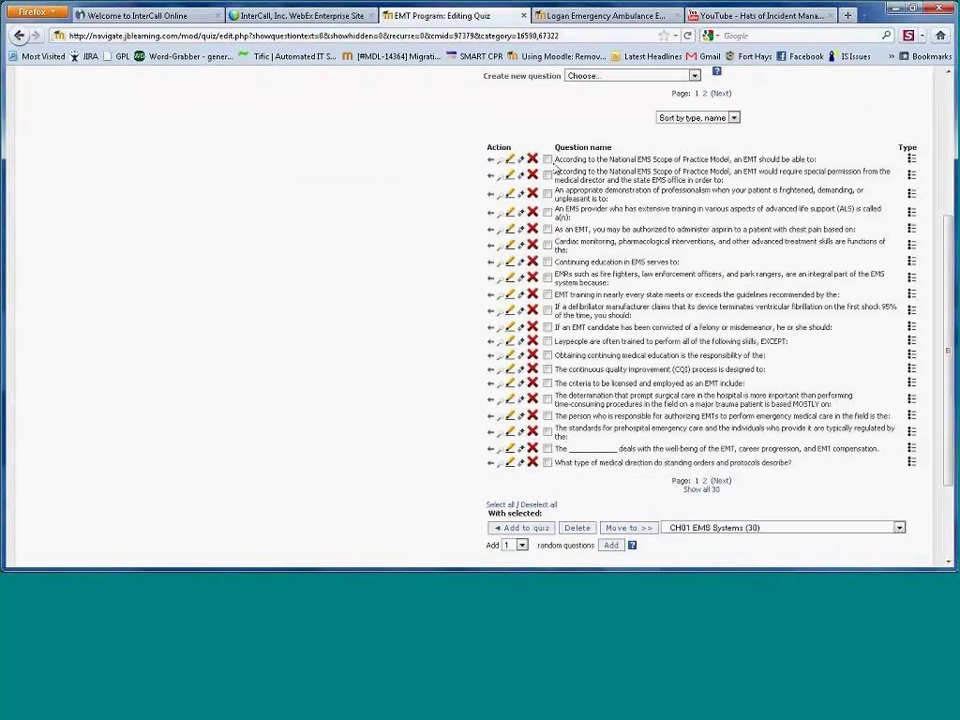
click(547, 159)
click(547, 175)
click(547, 193)
click(547, 212)
click(516, 528)
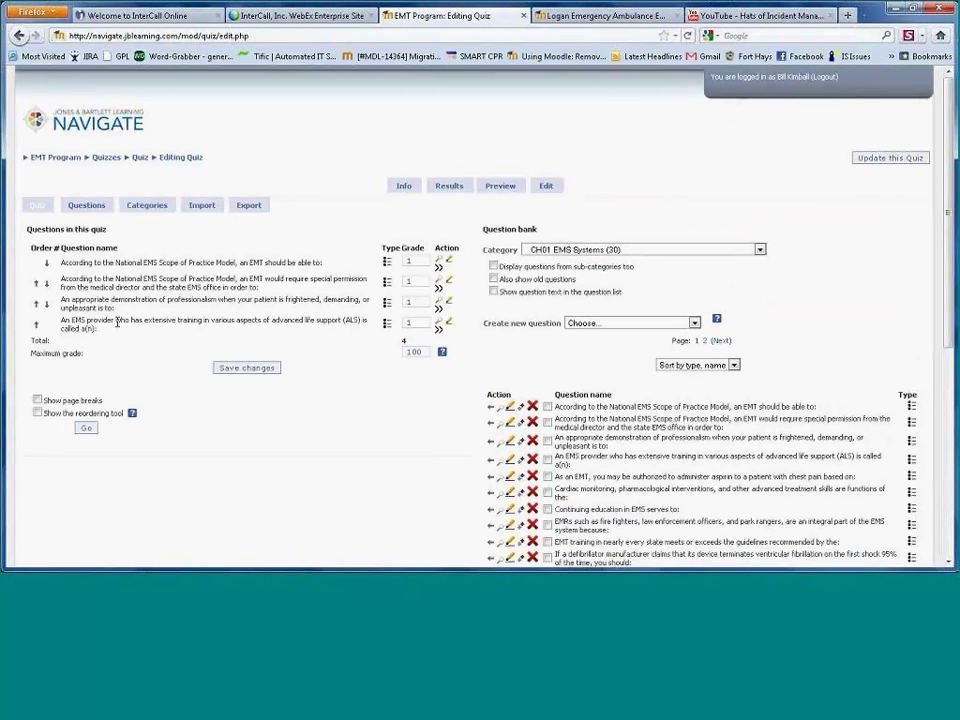
drag(117, 347, 59, 268)
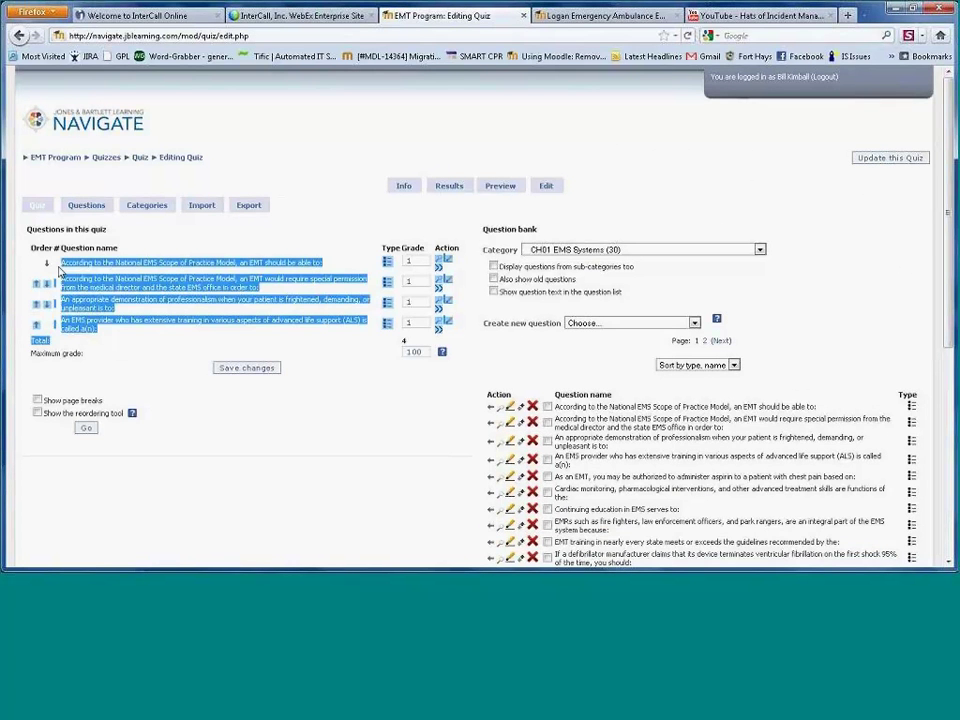
click(172, 300)
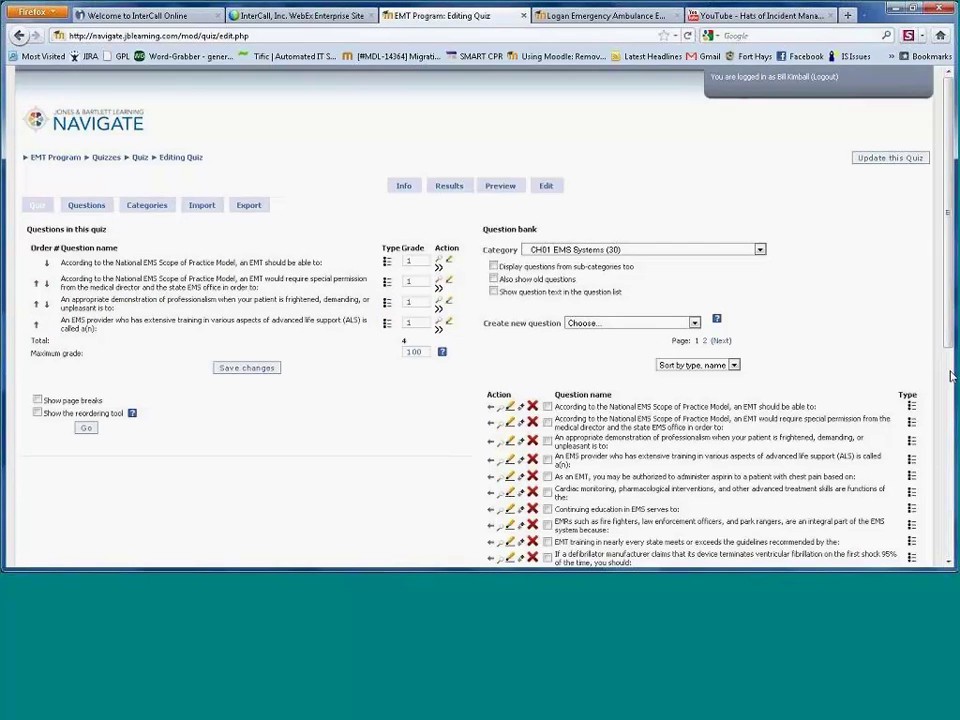
scroll(598, 264, down, 4)
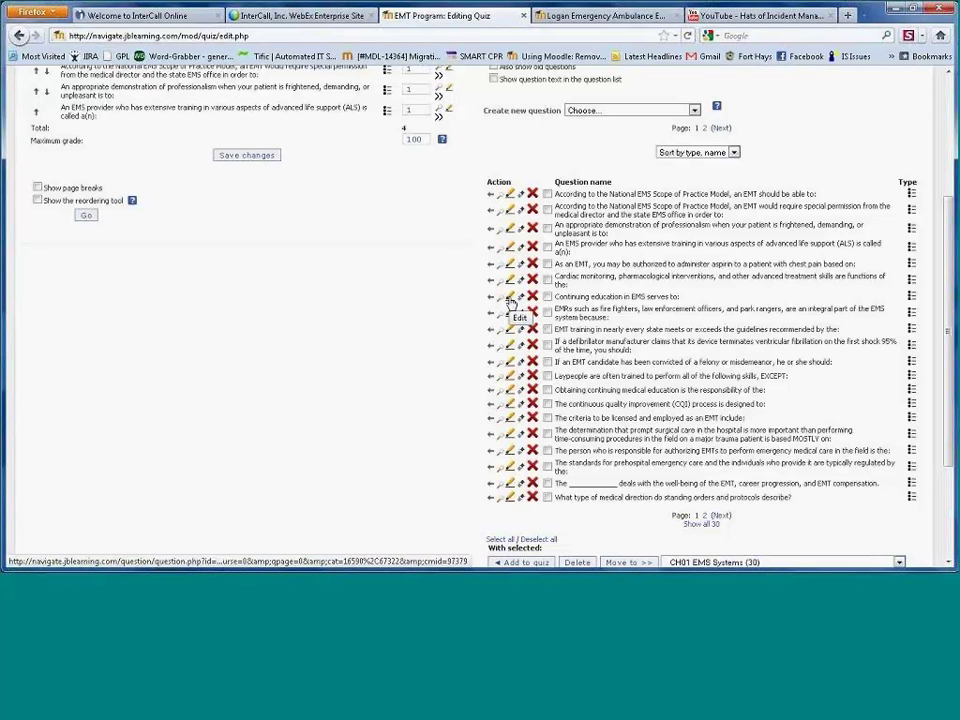
Open the bank question about EMRs being part of the EMS system in the editor.
click(510, 314)
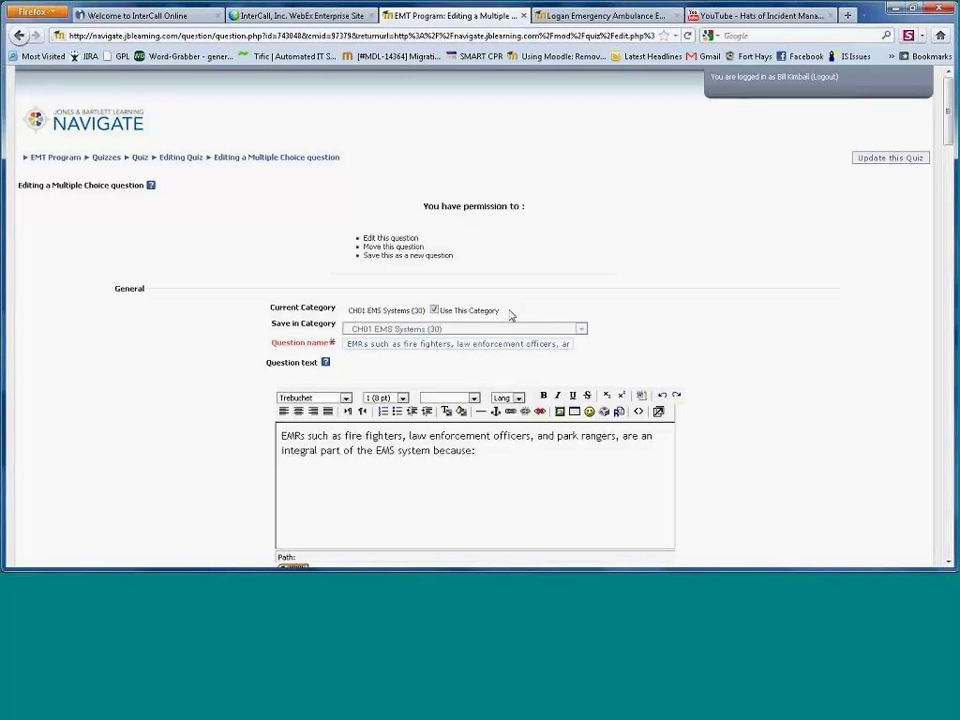
scroll(952, 128, down, 1)
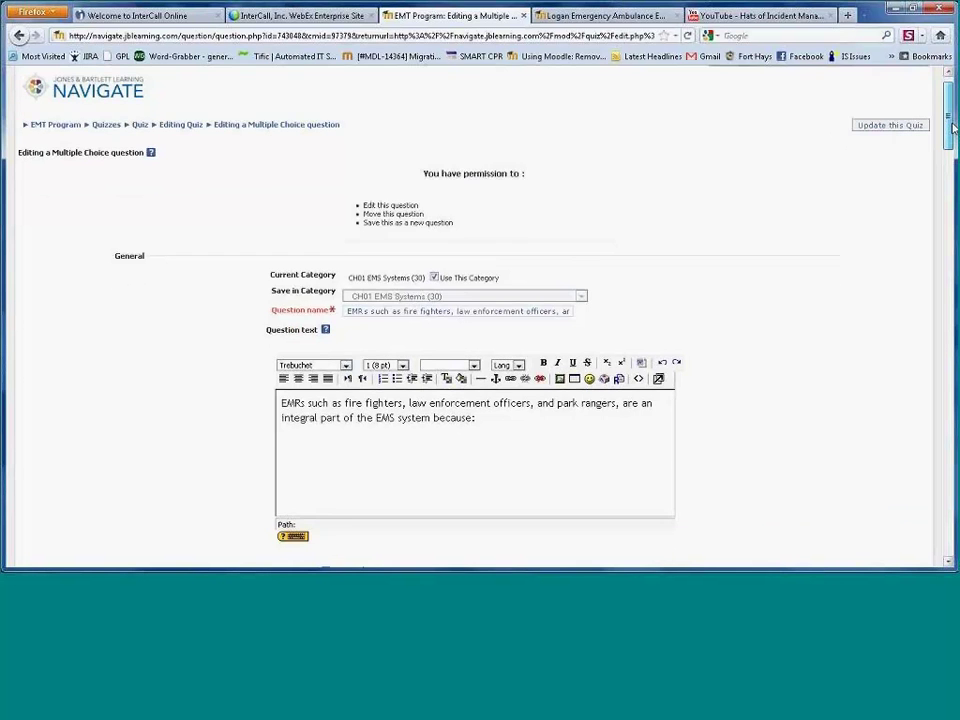
drag(952, 128, 944, 335)
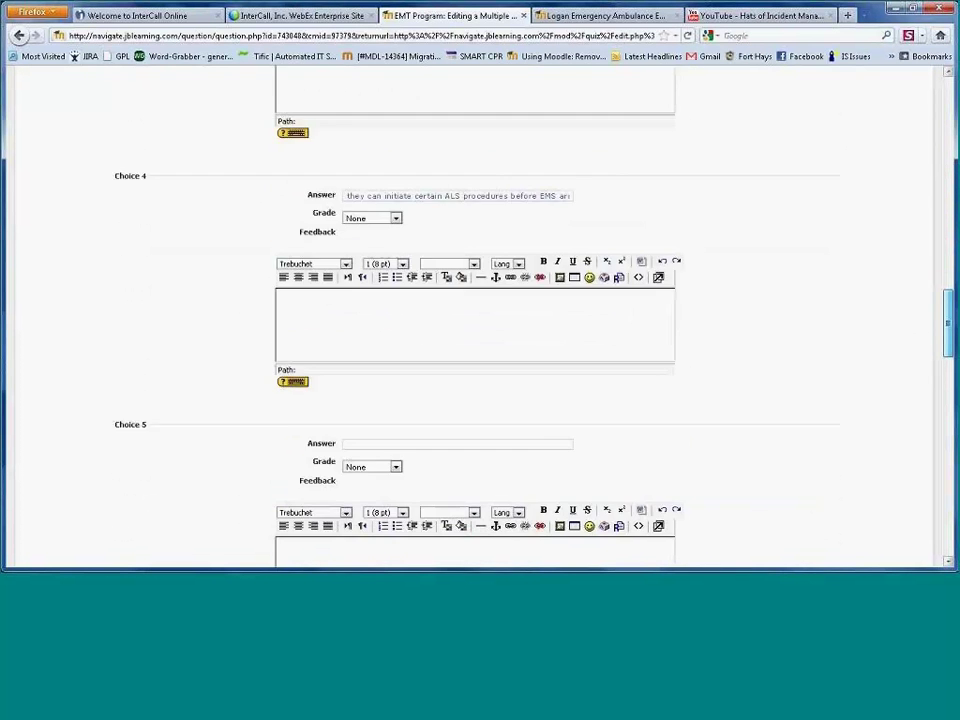
scroll(909, 506, down, 15)
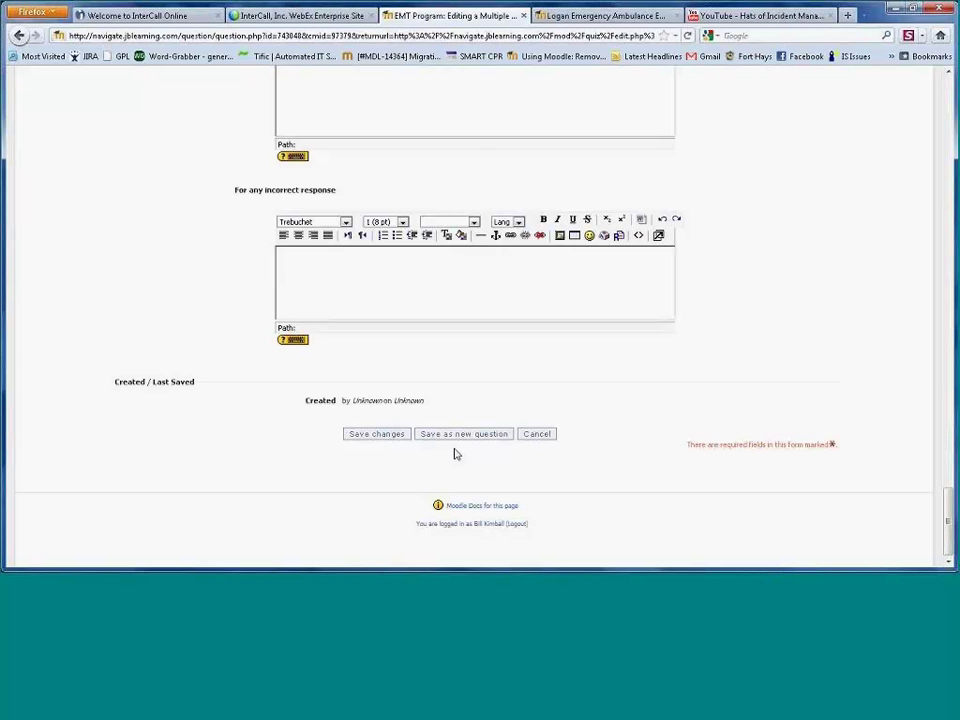
click(393, 438)
Cancel the question edit and switch the bank to CH04 Communications and Documentation.
click(553, 443)
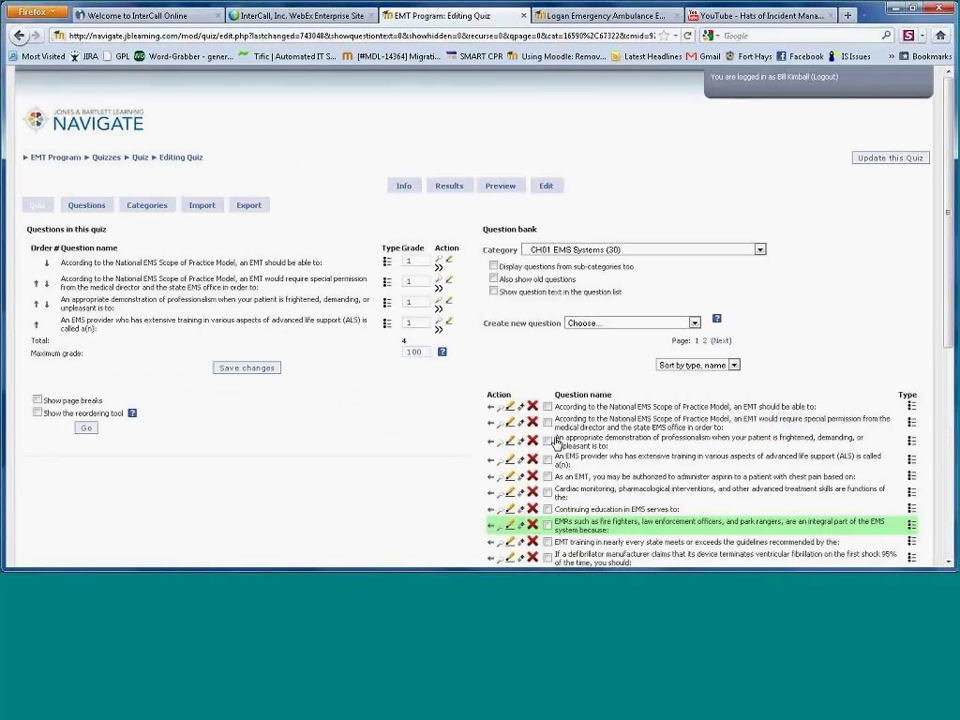
click(650, 252)
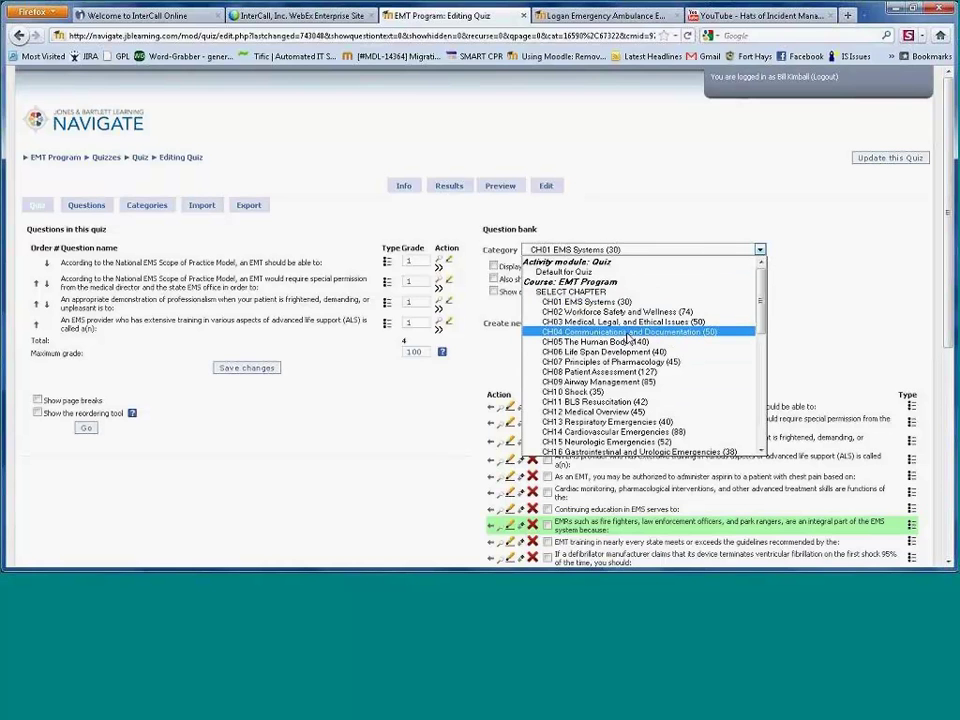
click(628, 331)
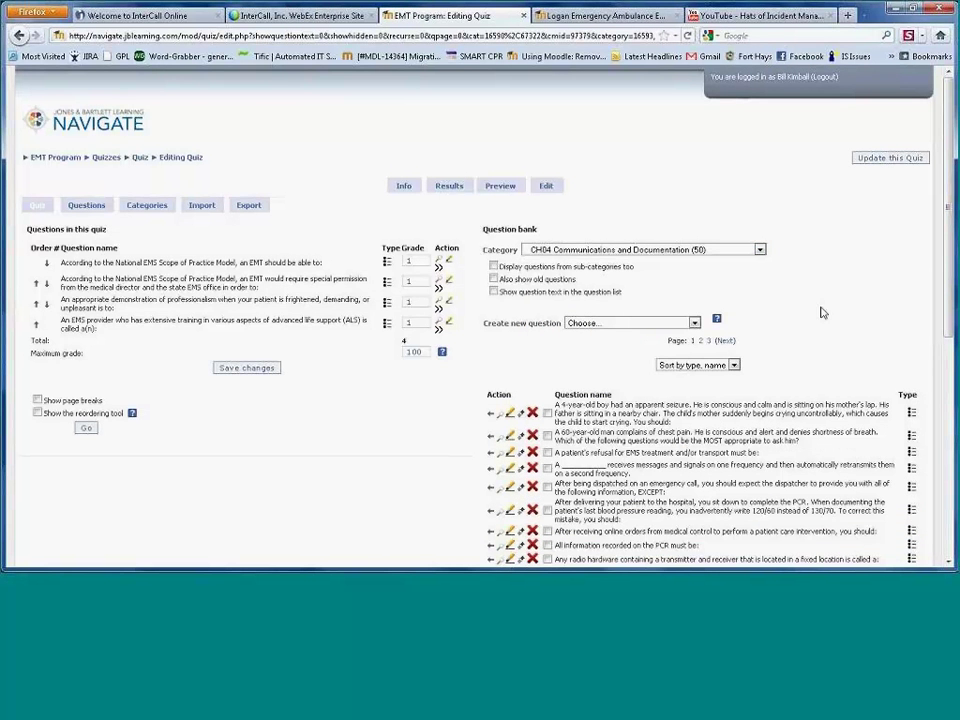
drag(952, 296, 952, 372)
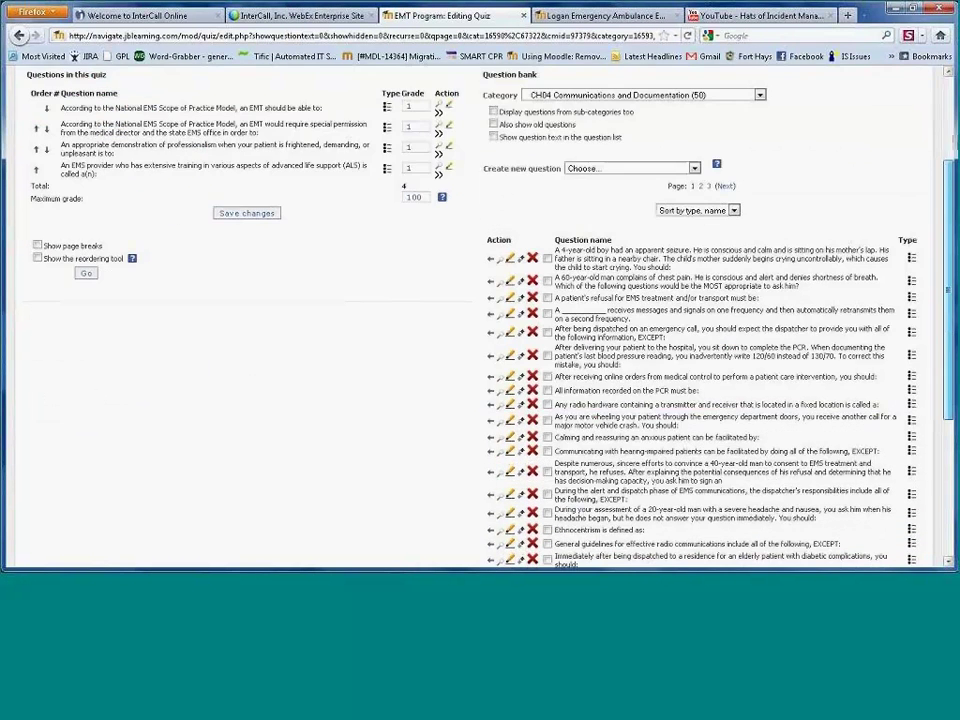
Tick the first five CH04 questions and add them to the quiz.
click(547, 258)
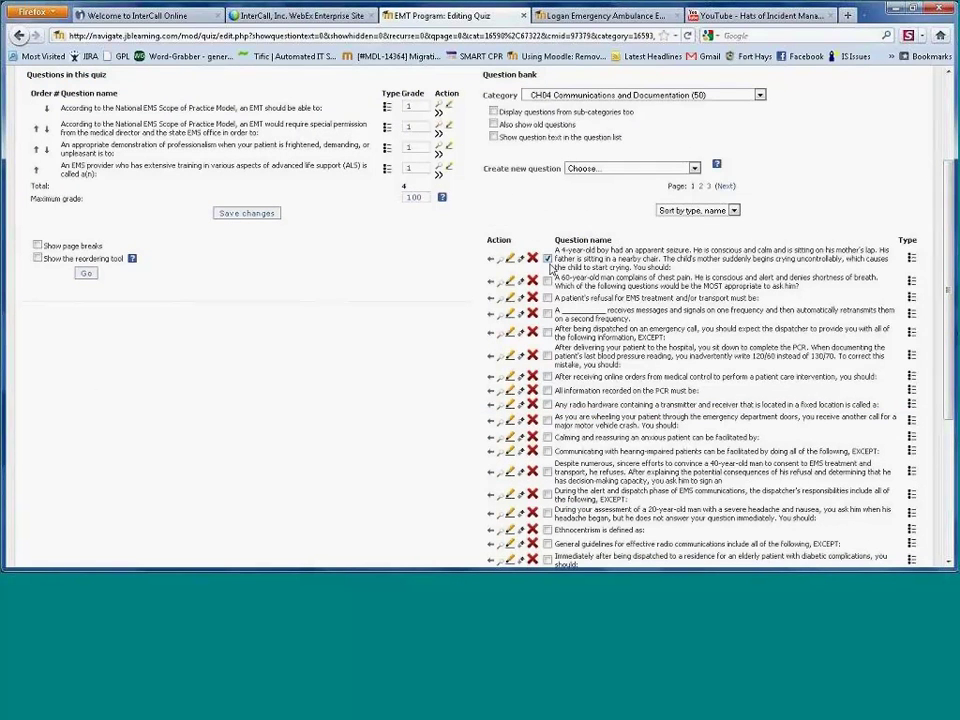
click(547, 280)
click(547, 297)
click(547, 313)
click(547, 331)
scroll(938, 397, down, 5)
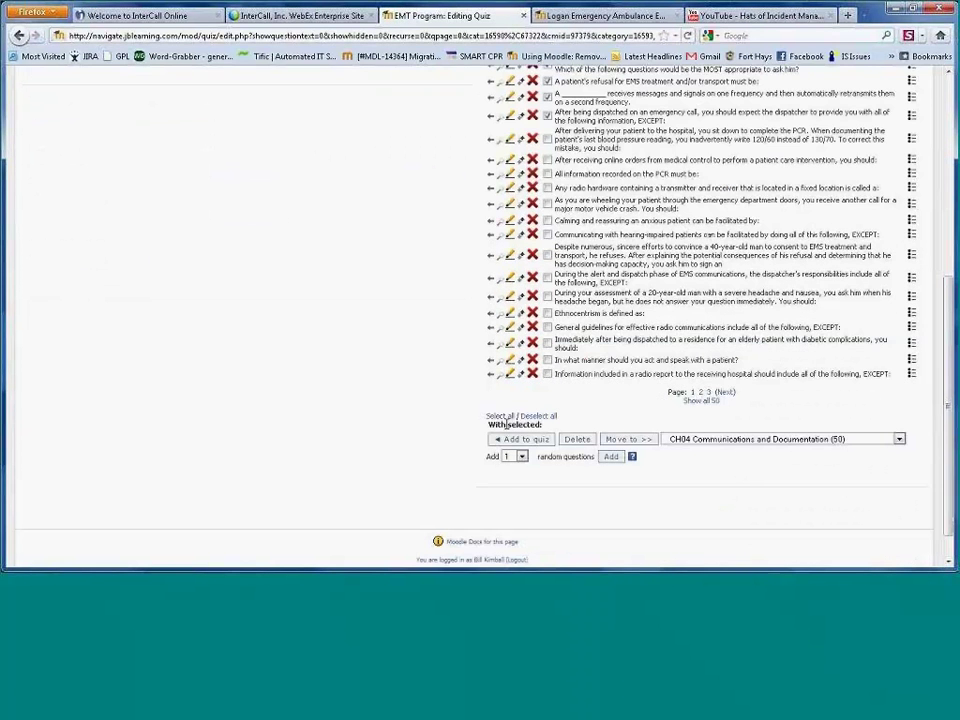
click(511, 441)
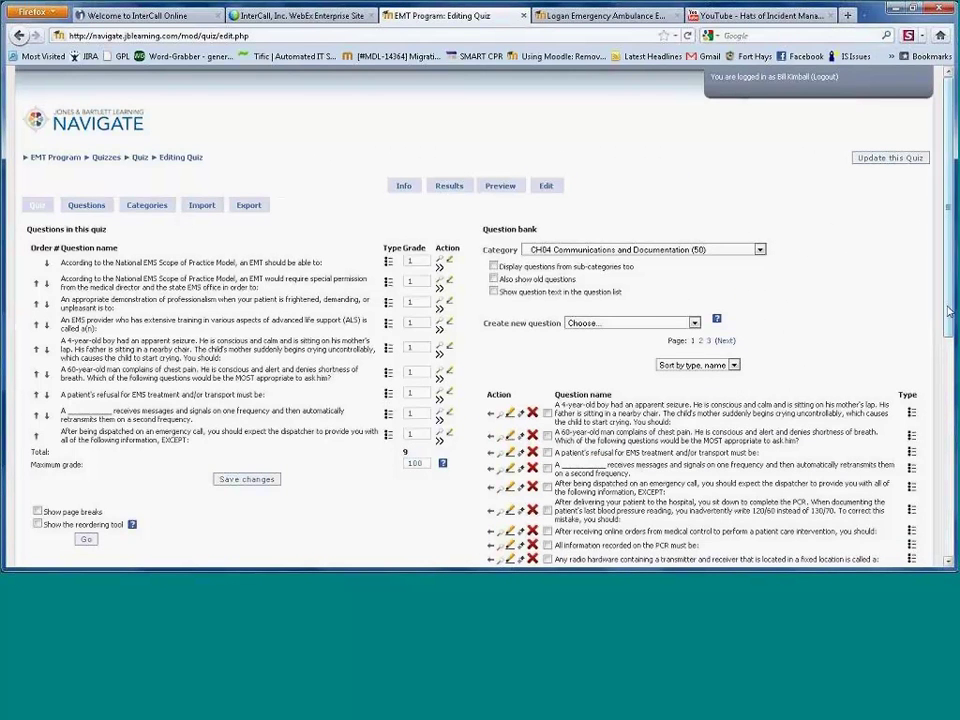
Add 5 random questions from CH04 Communications and Documentation to the quiz.
scroll(942, 420, down, 7)
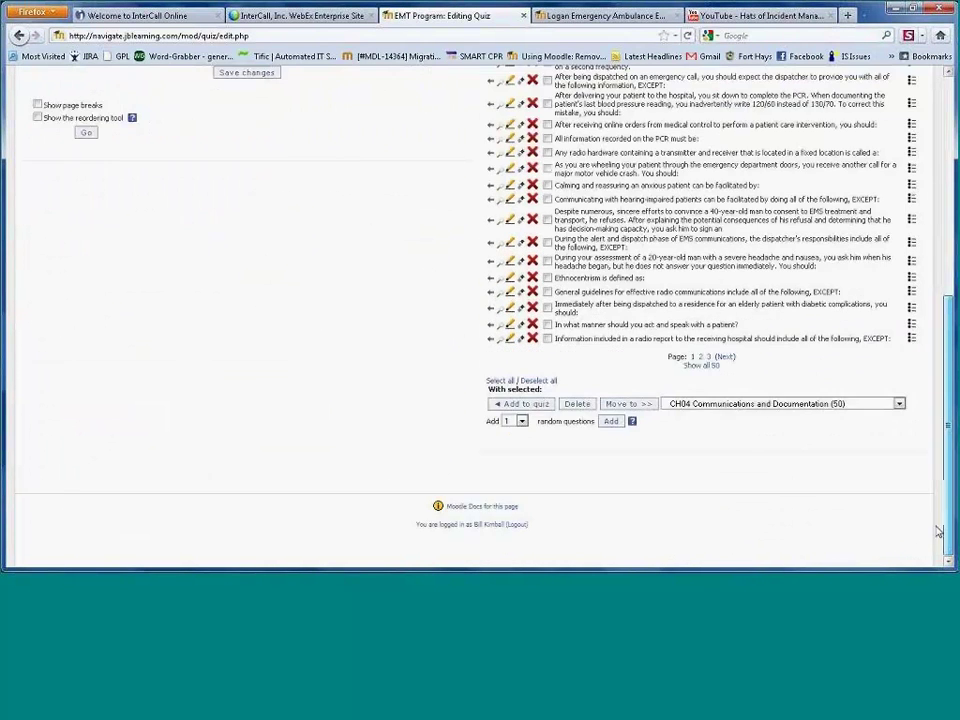
scroll(940, 532, up, 3)
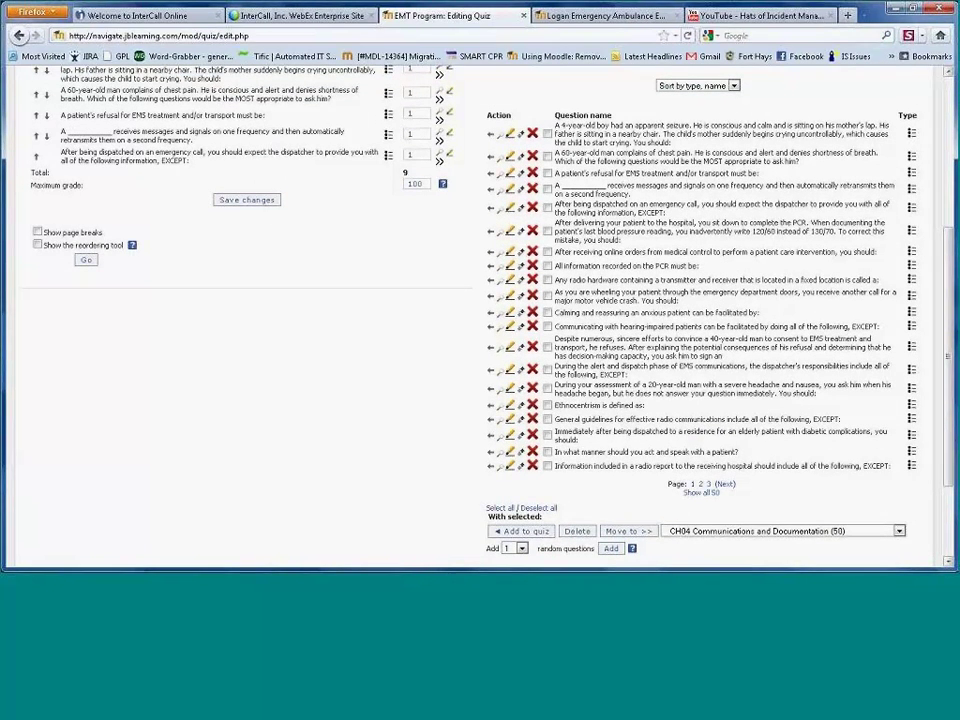
scroll(948, 402, down, 1)
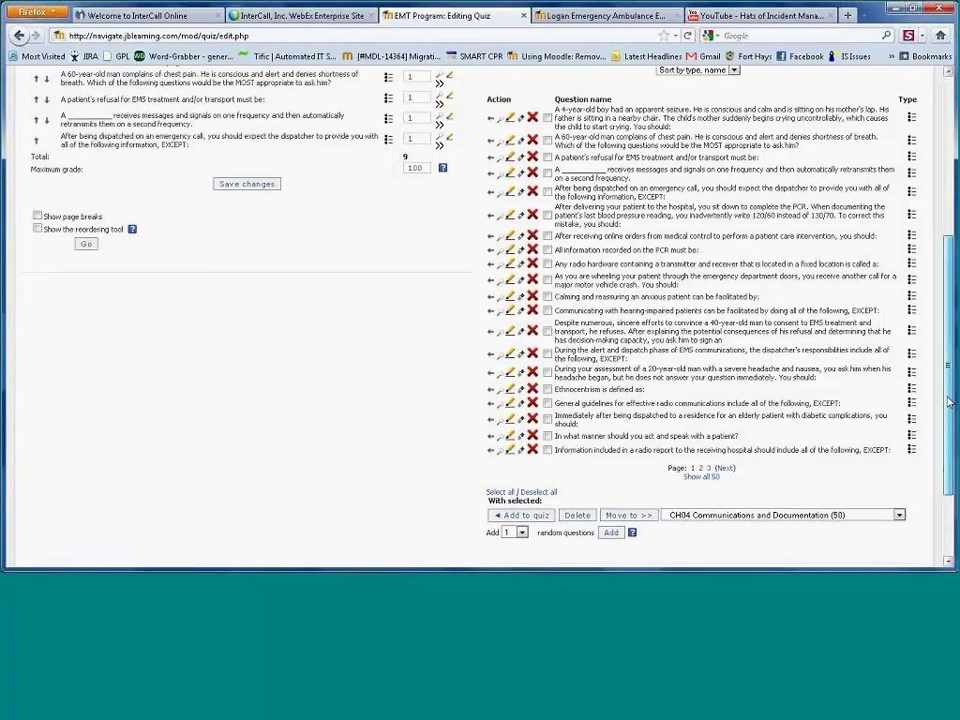
scroll(948, 402, down, 1)
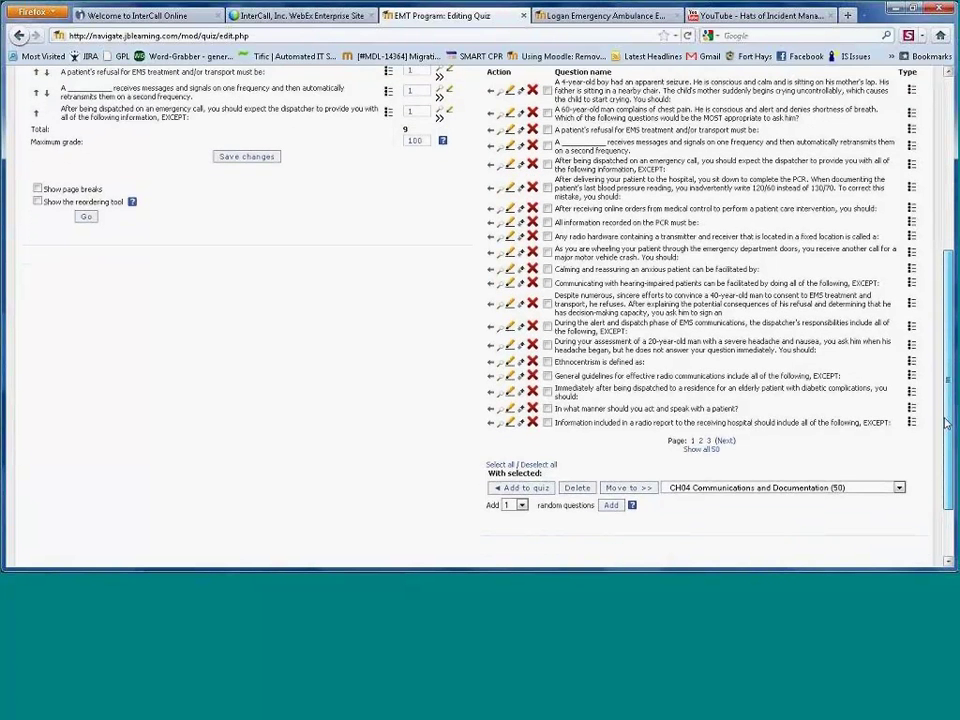
scroll(945, 424, down, 3)
click(518, 450)
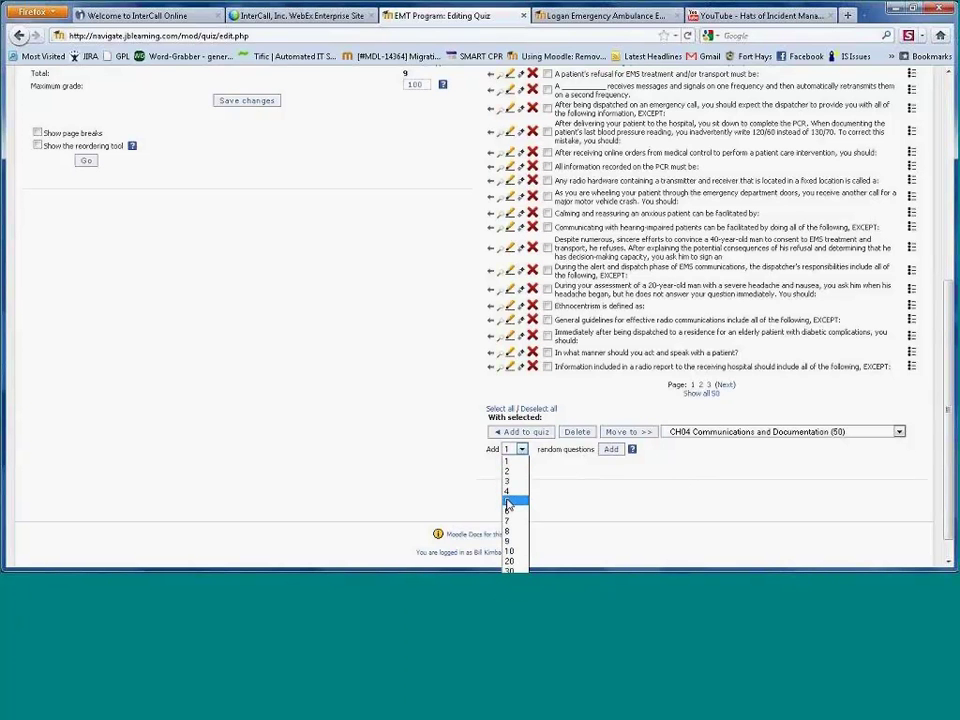
click(507, 502)
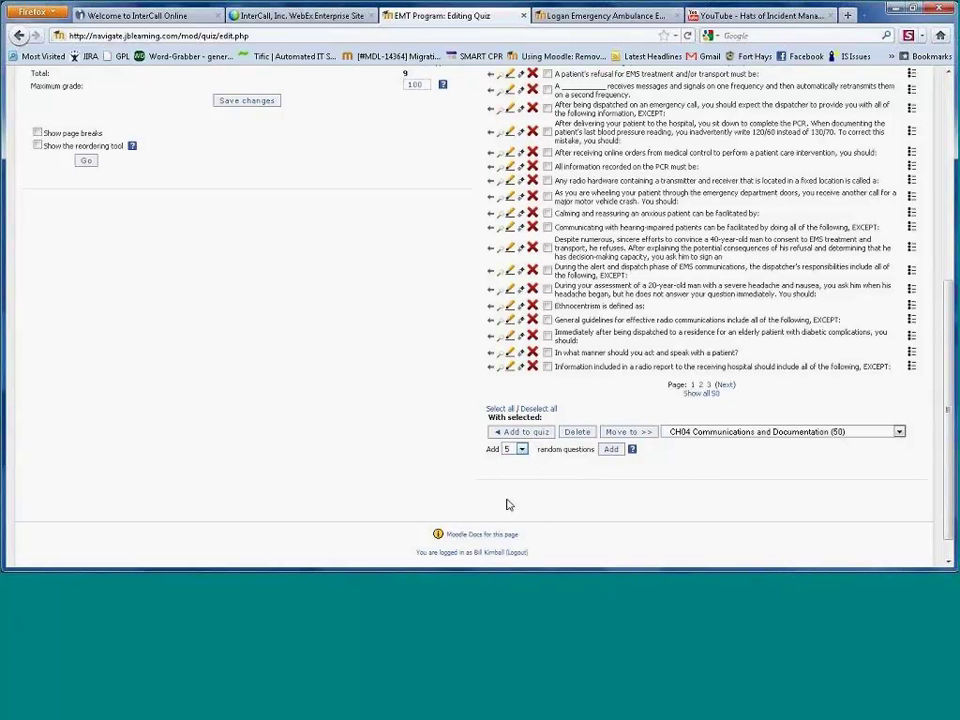
click(610, 451)
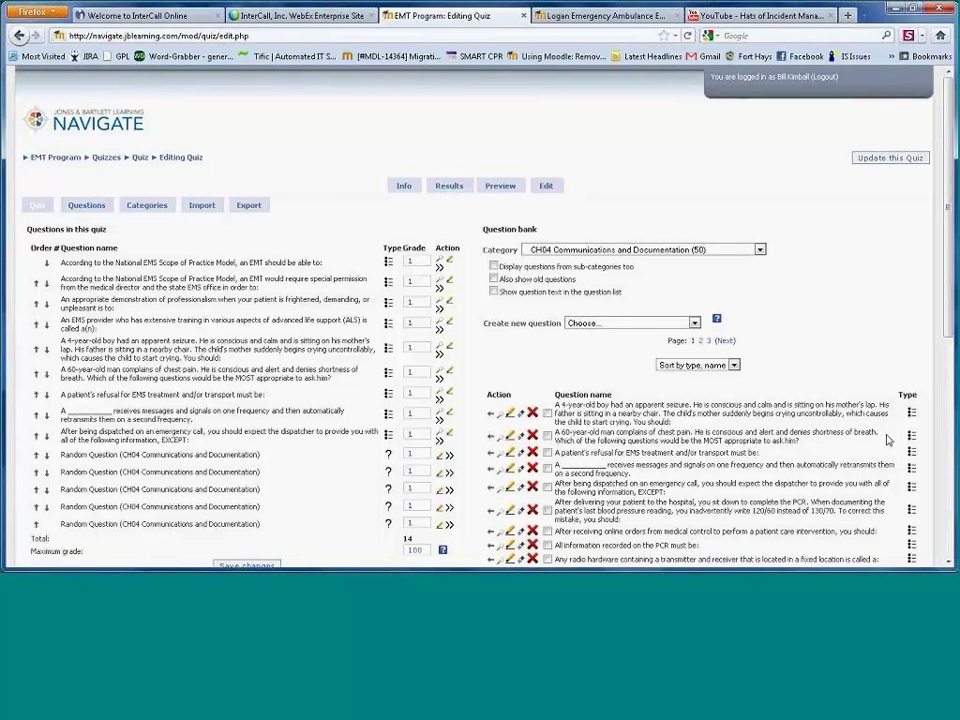
Look over the Create new question types without choosing one, then go to the Import tab.
click(613, 323)
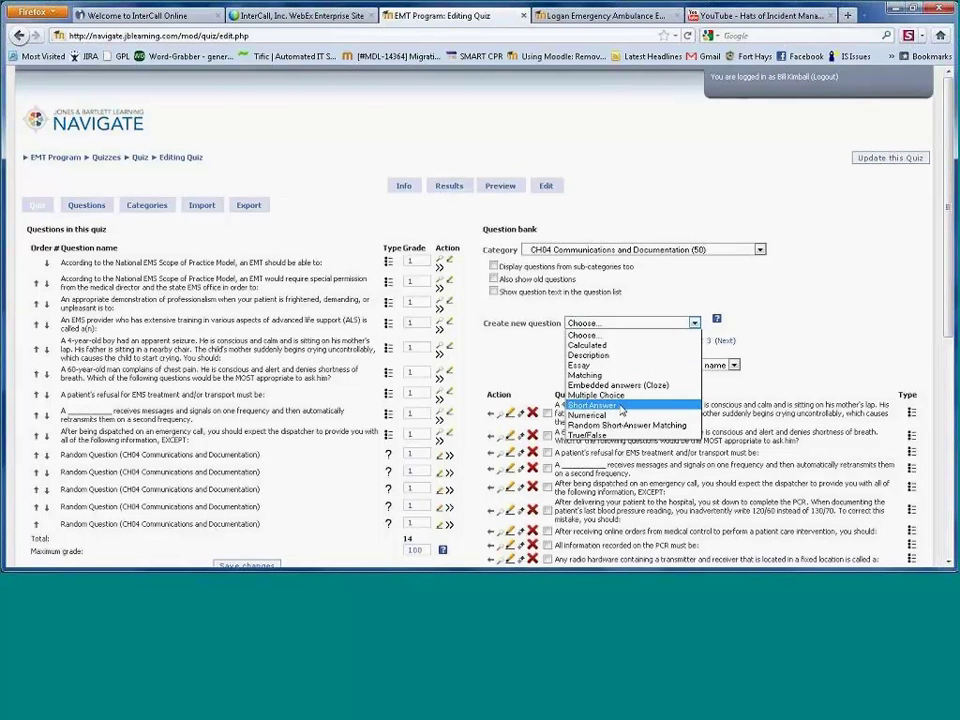
click(583, 111)
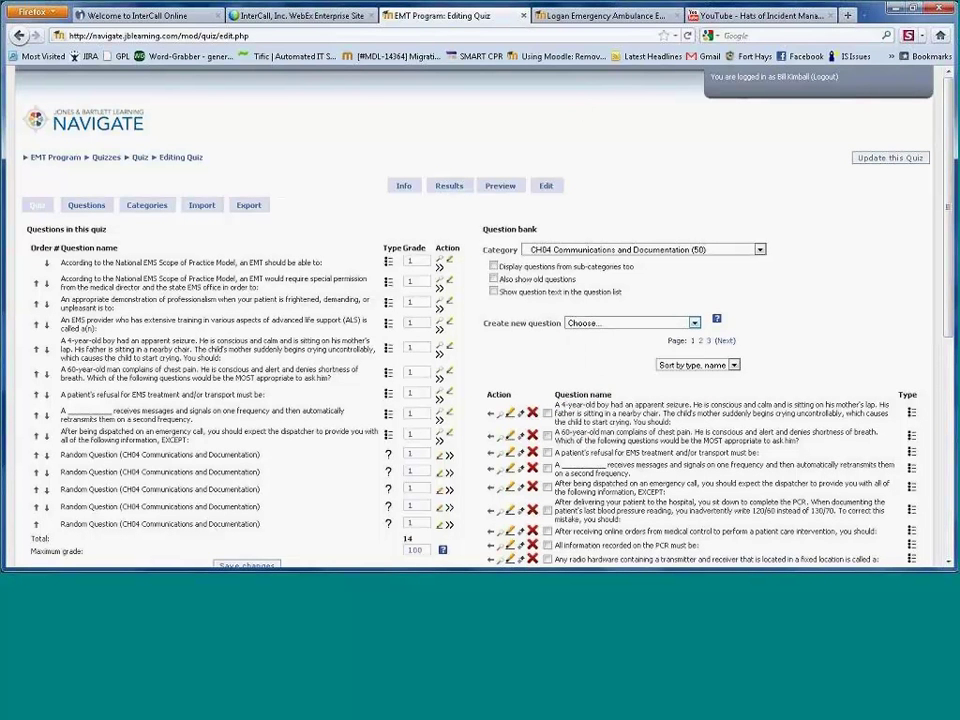
click(202, 207)
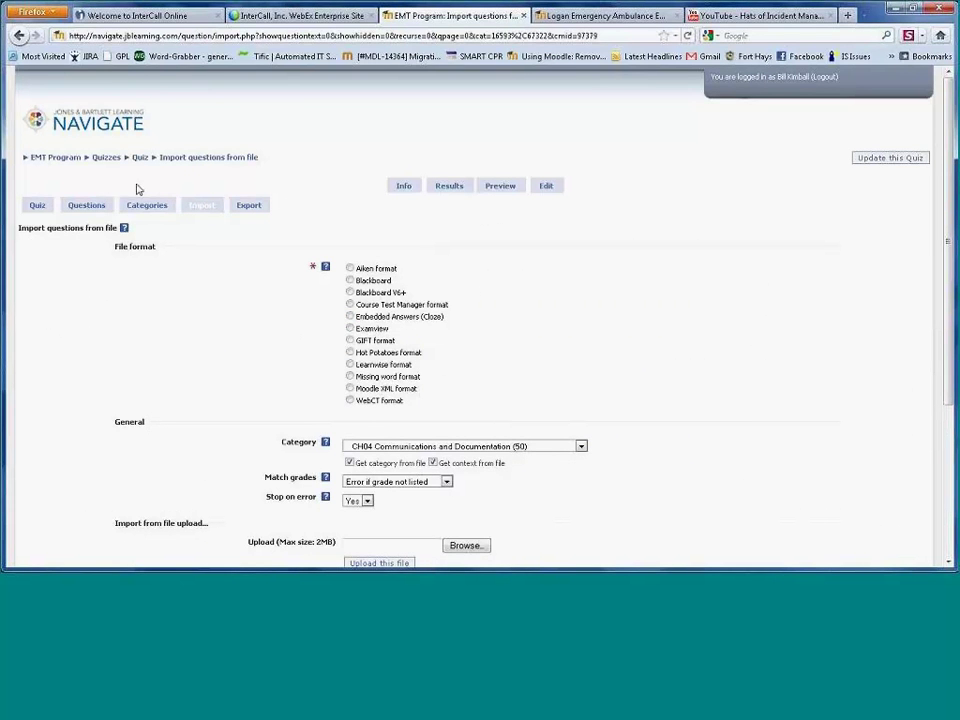
Return to the EMT Program course page and scroll to the EMS Systems topic's Chapter 01 eBook/eWorkbook.
click(59, 160)
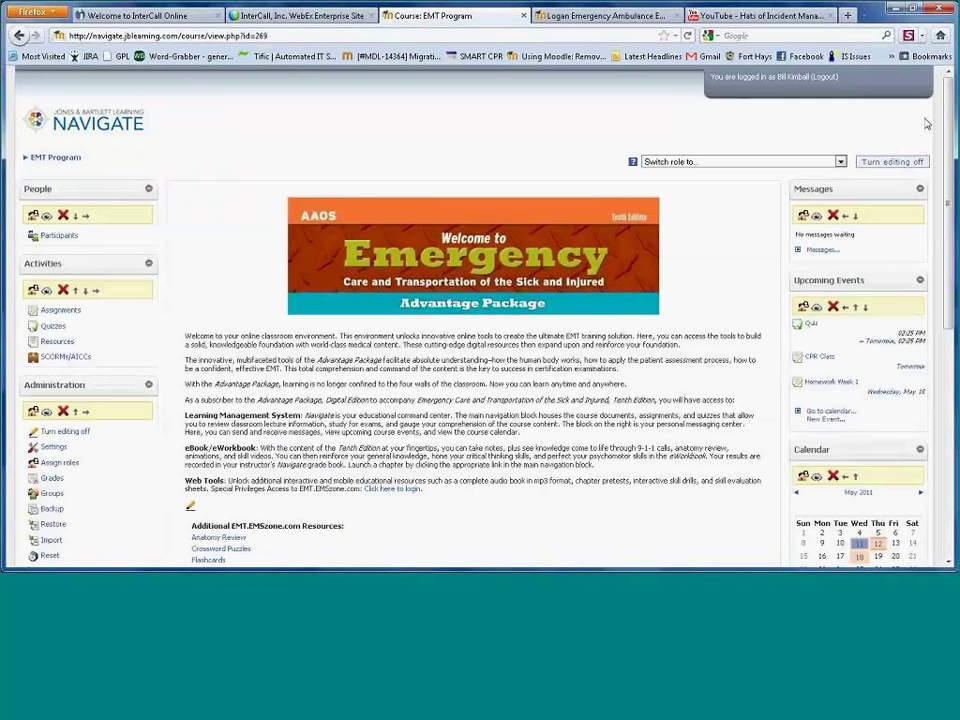
scroll(955, 232, down, 1)
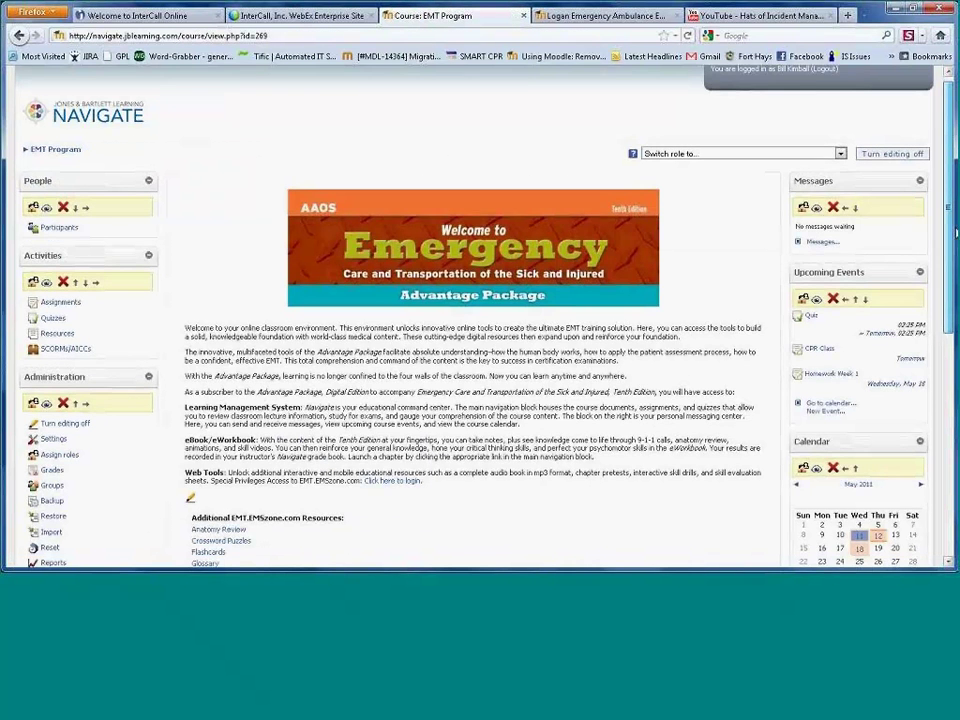
scroll(955, 232, down, 5)
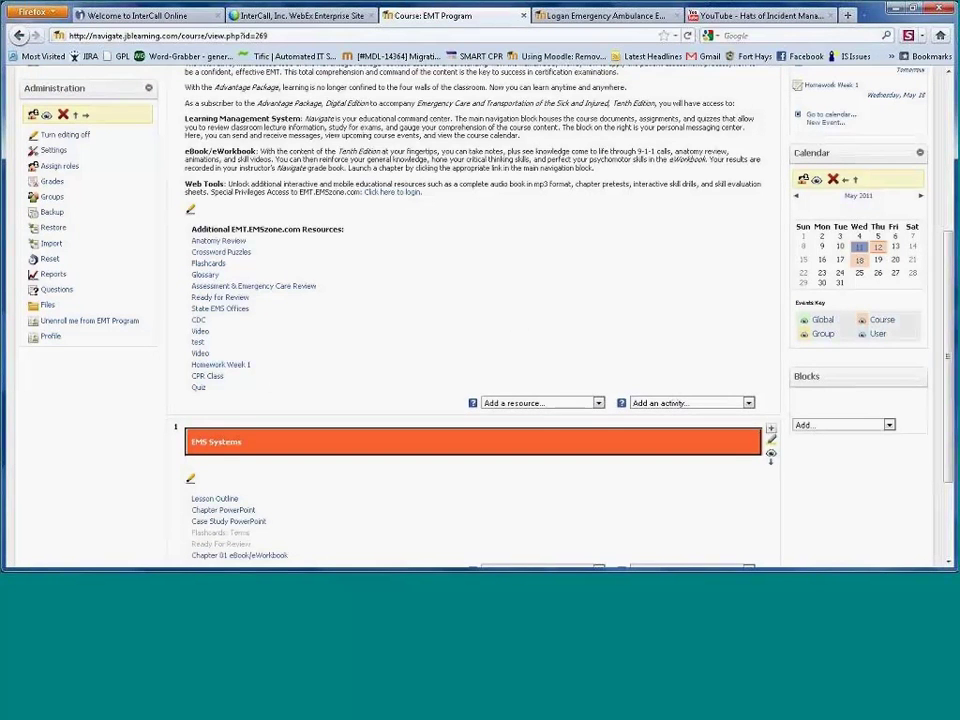
scroll(224, 260, up, 1)
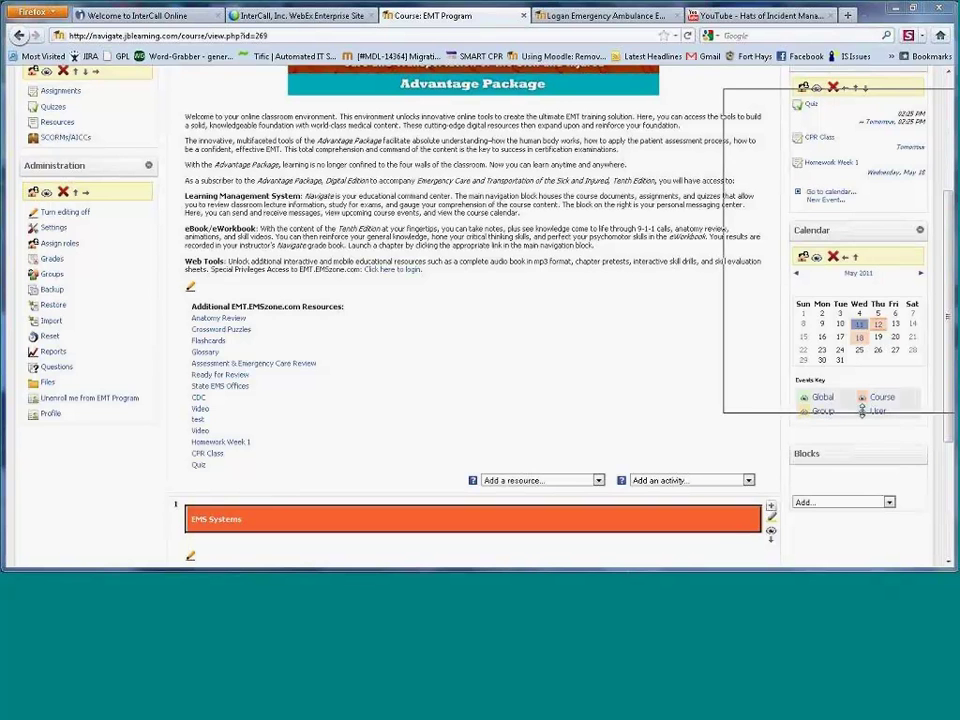
drag(723, 90, 955, 550)
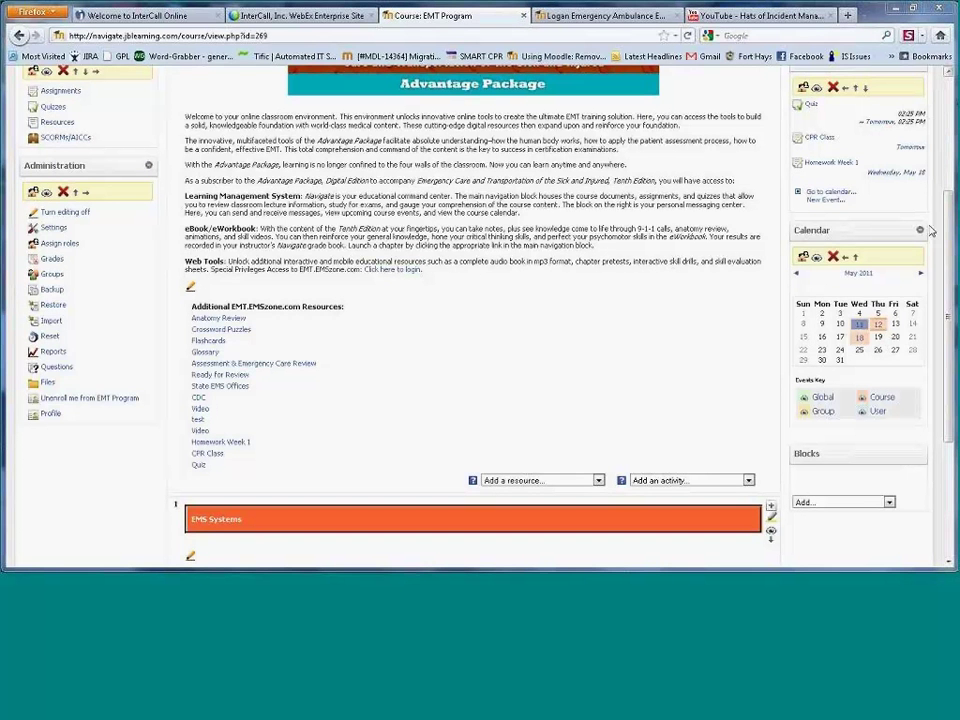
drag(950, 262, 950, 372)
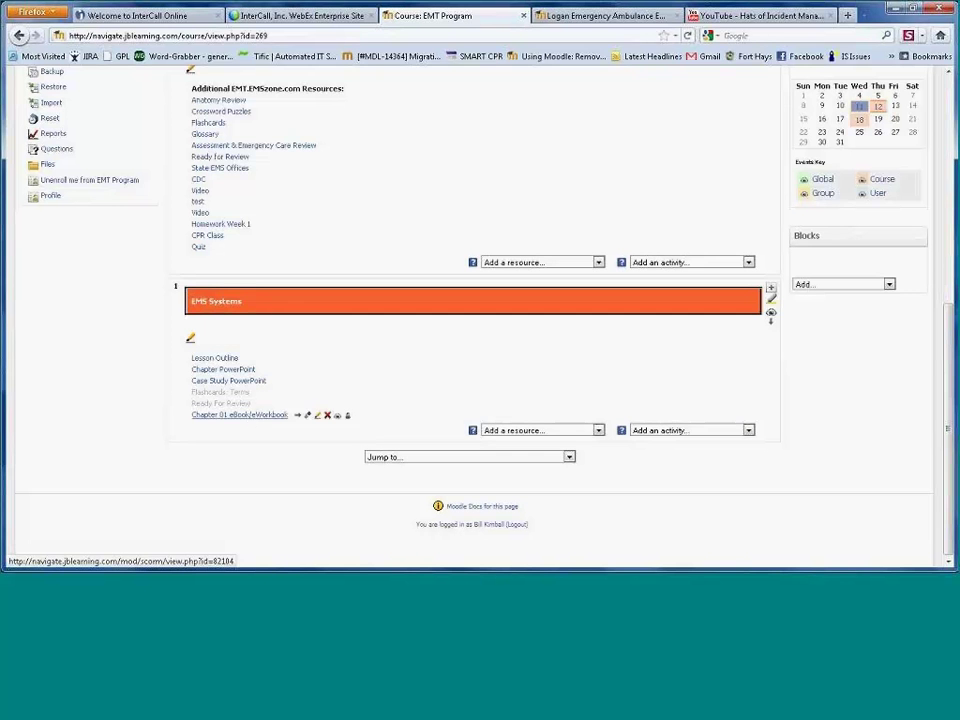
scroll(952, 424, up, 3)
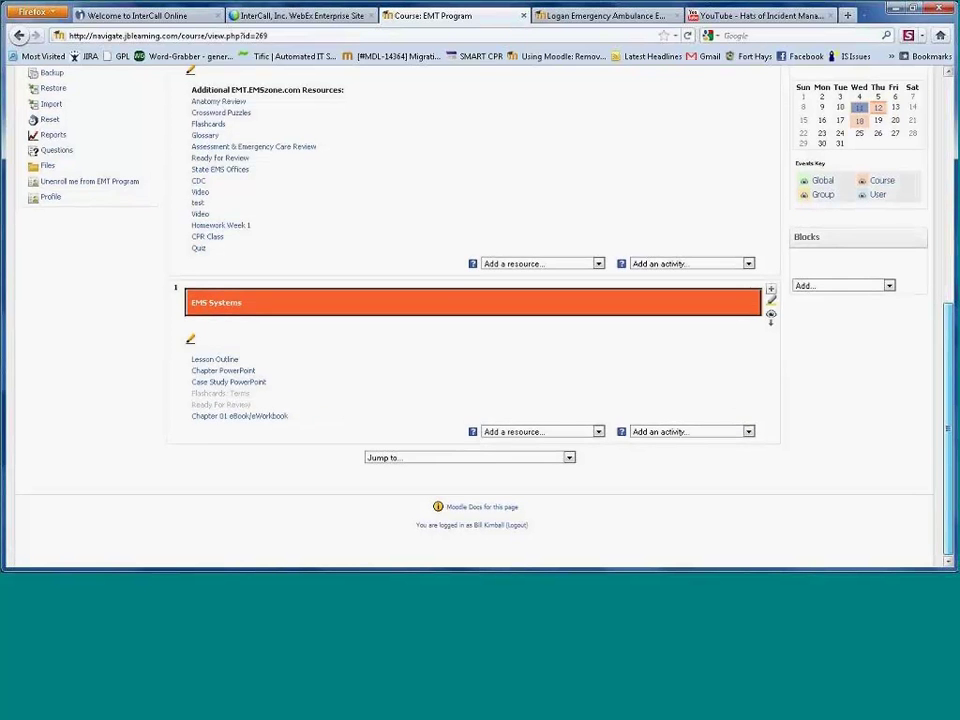
scroll(953, 427, up, 2)
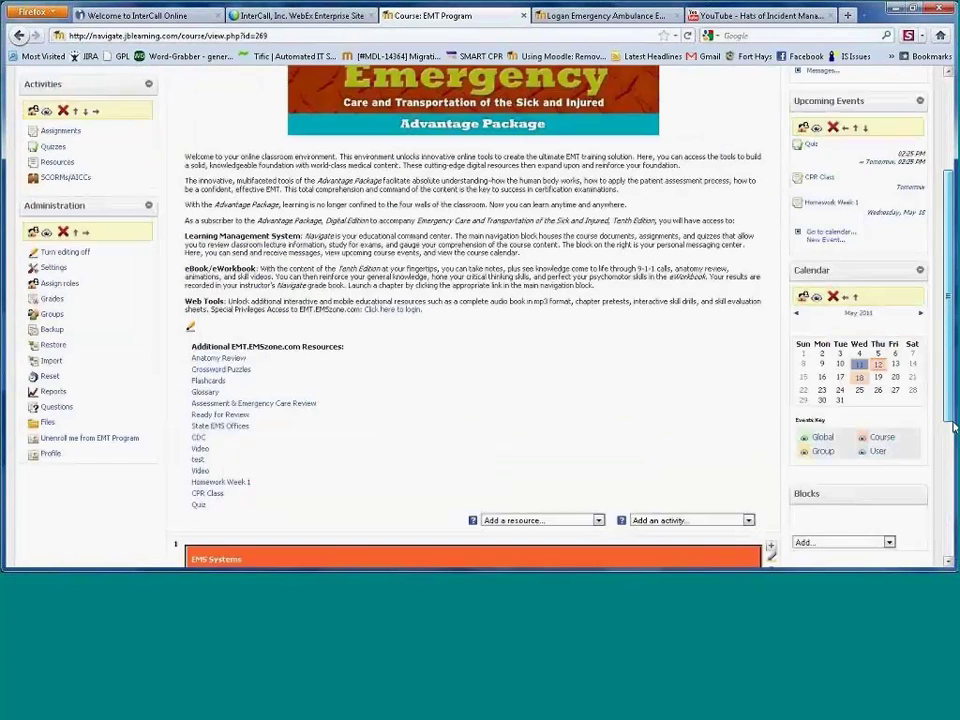
scroll(952, 427, down, 5)
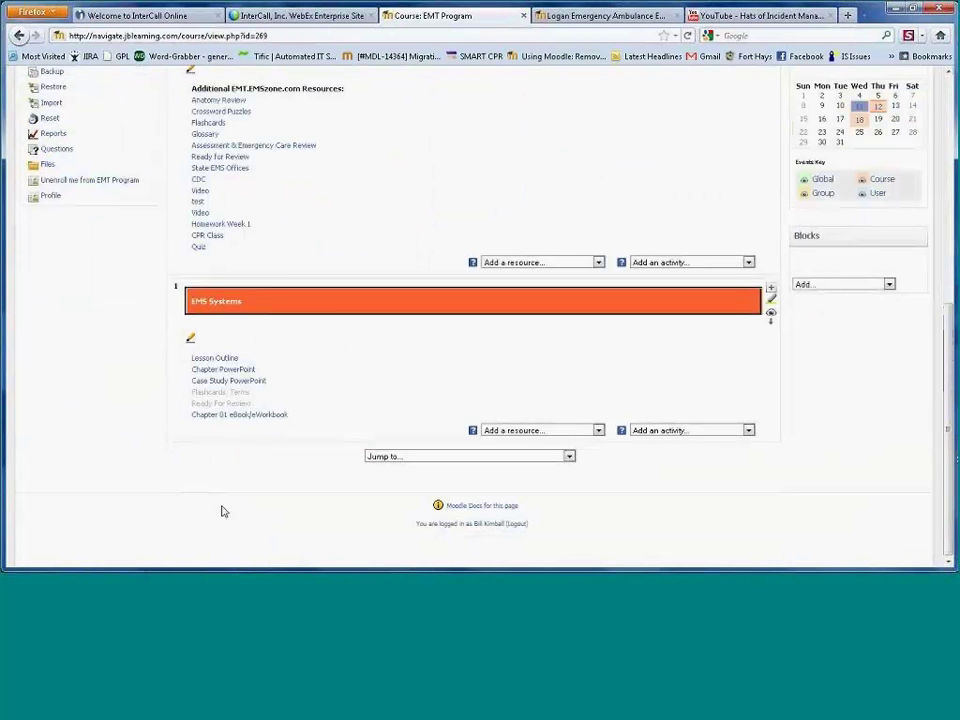
Launch the Chapter 01 eBook/eWorkbook activity and open the Chapter 1 EMS Systems eBook.
click(271, 418)
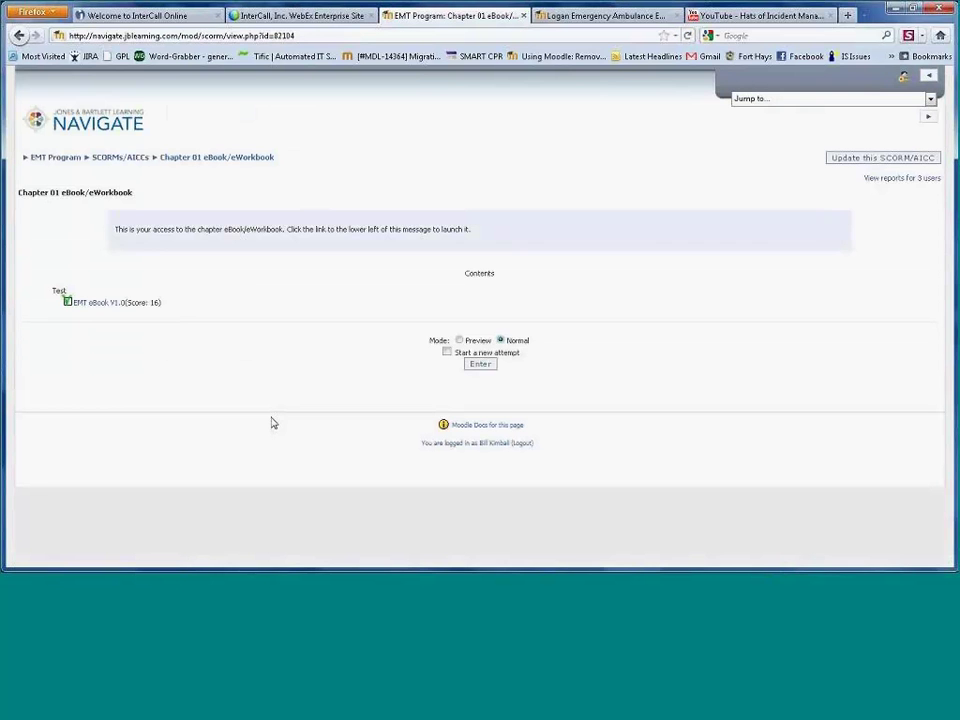
click(475, 364)
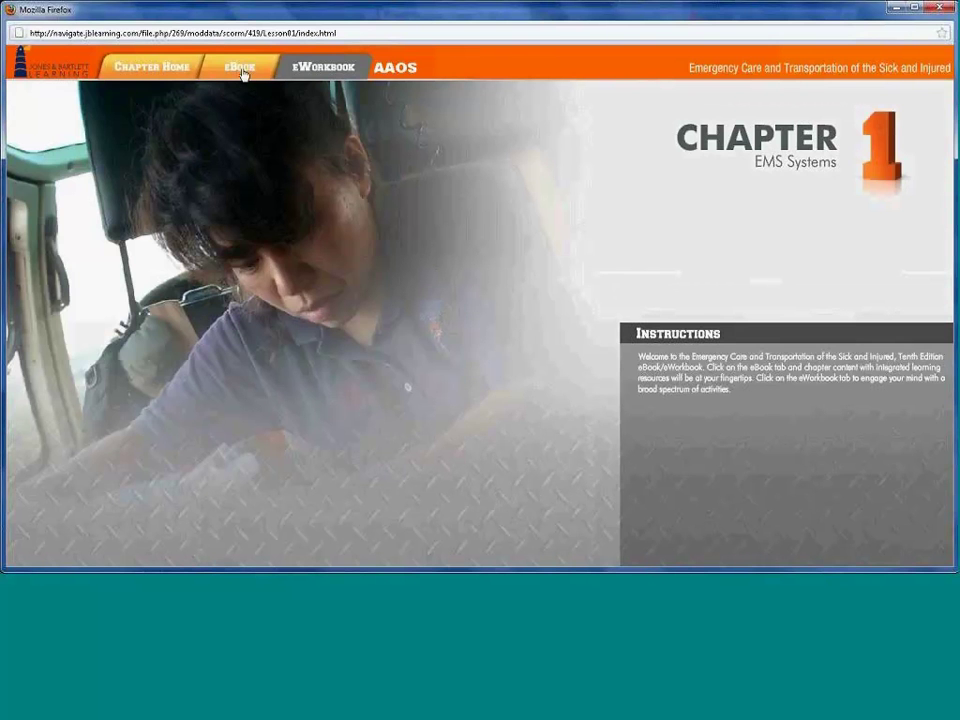
click(242, 70)
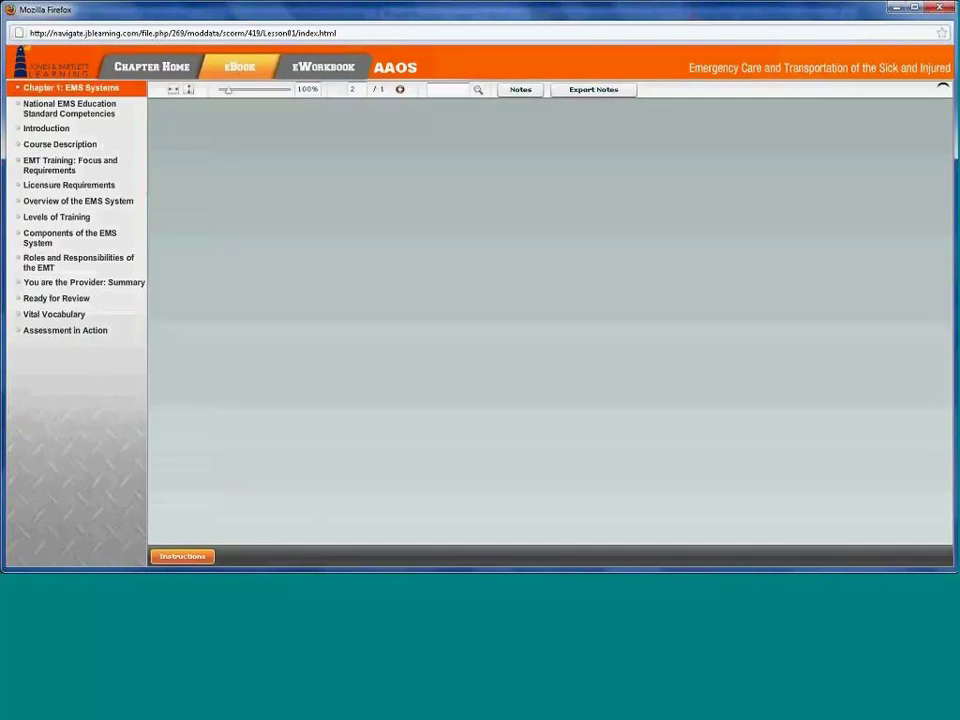
Browse the Licensure Requirements, Overview of the EMS System and Levels of Training sections, then switch to the eWorkbook.
click(54, 186)
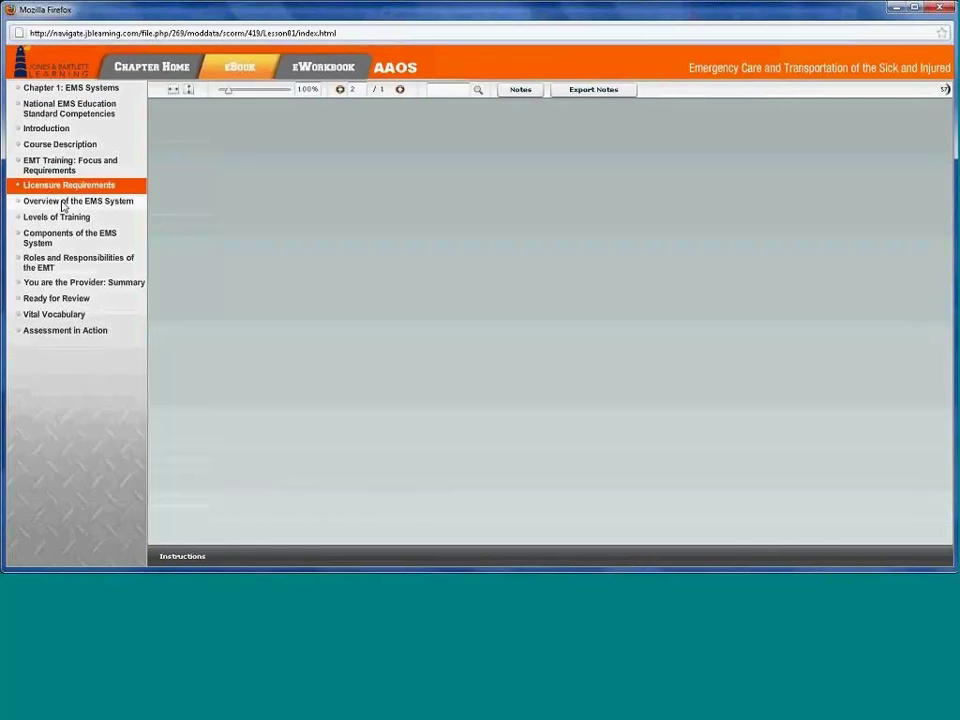
click(68, 203)
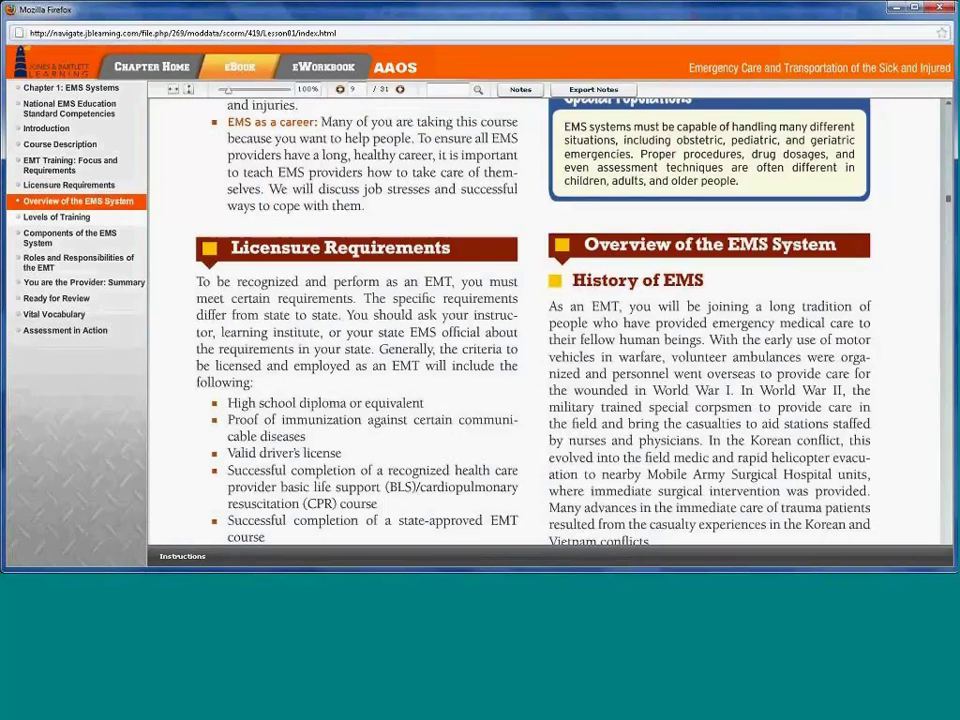
click(62, 218)
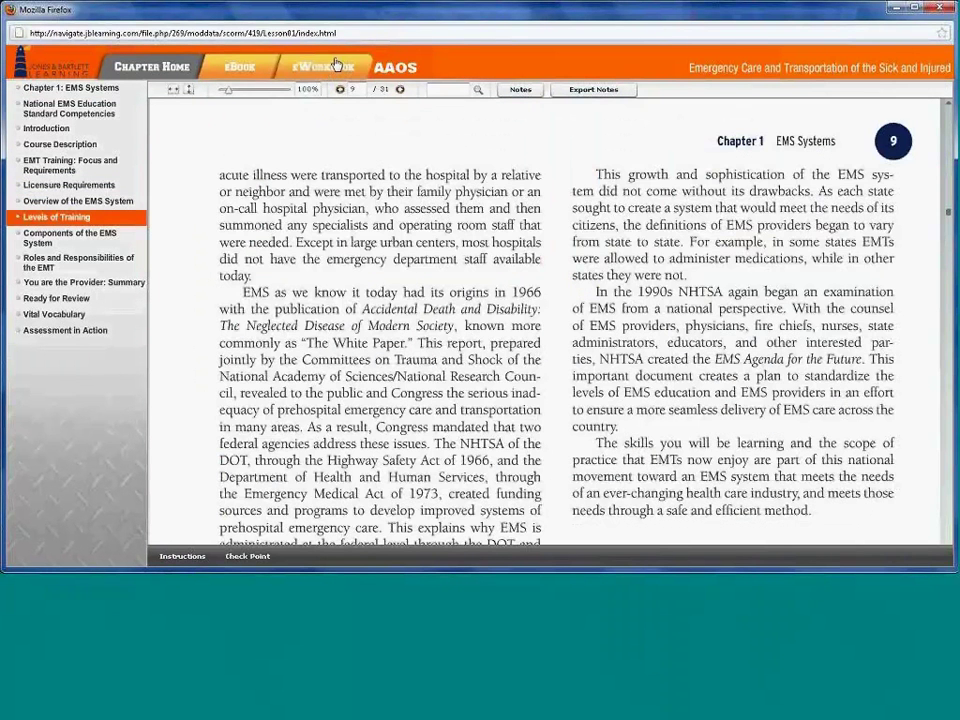
click(322, 66)
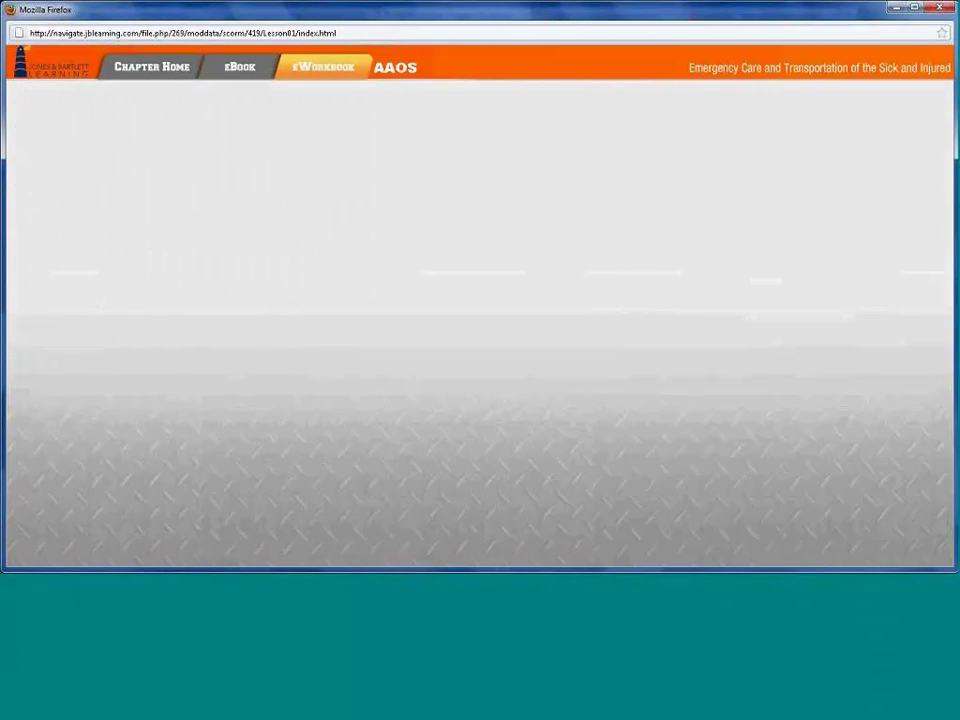
Preview the Multiple Choice exercise questions, then close the eBook window to return to Moodle.
click(91, 158)
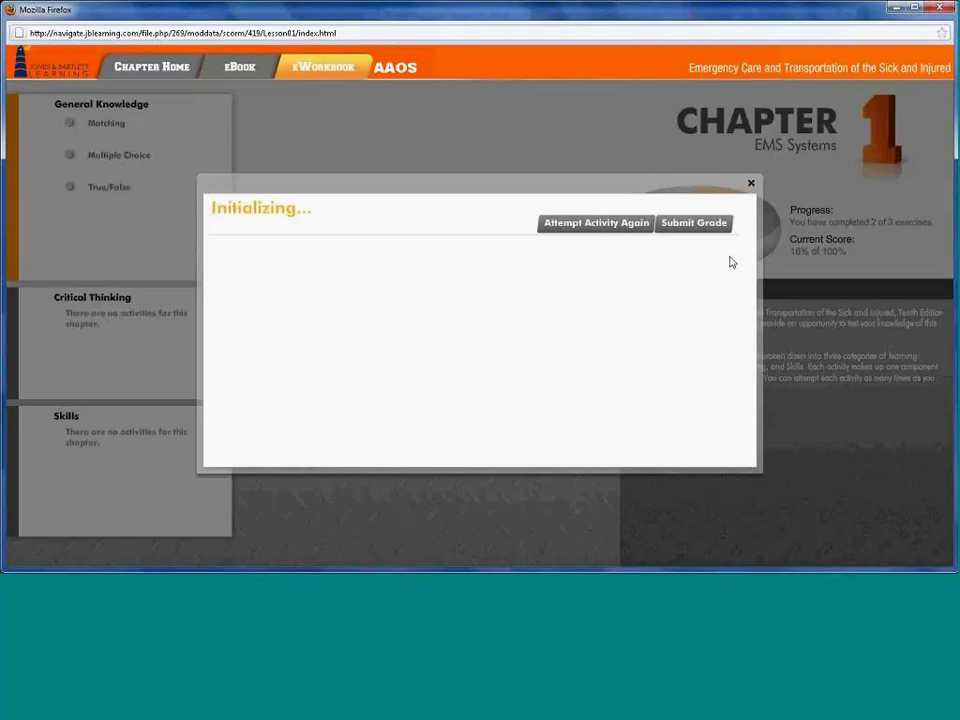
mouse_move(735, 262)
mouse_down()
mouse_move(737, 354)
mouse_move(746, 242)
mouse_up()
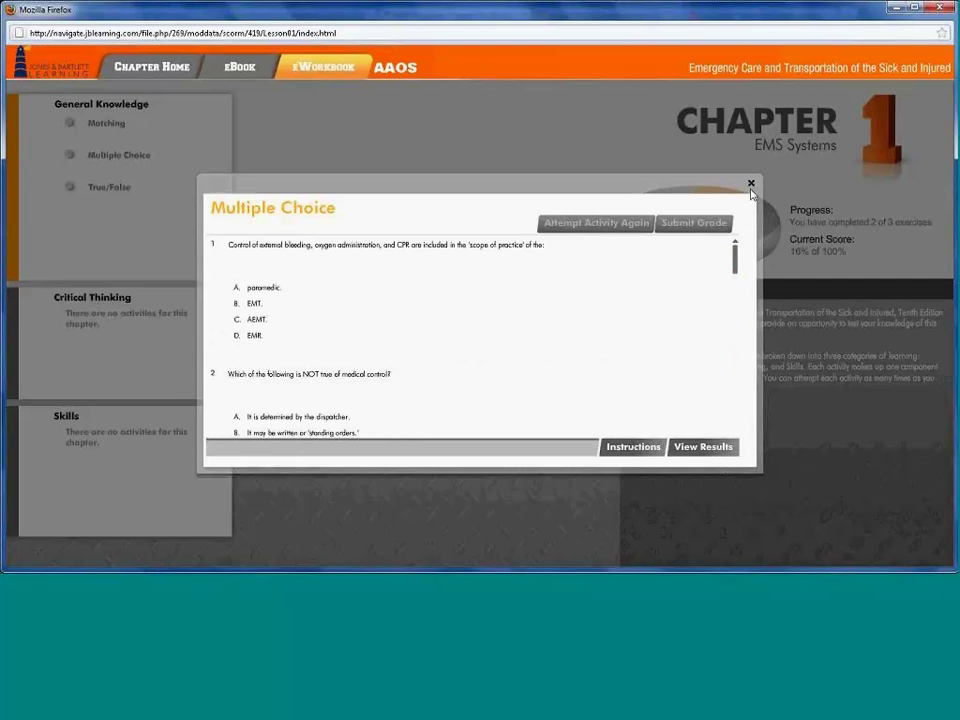
click(751, 184)
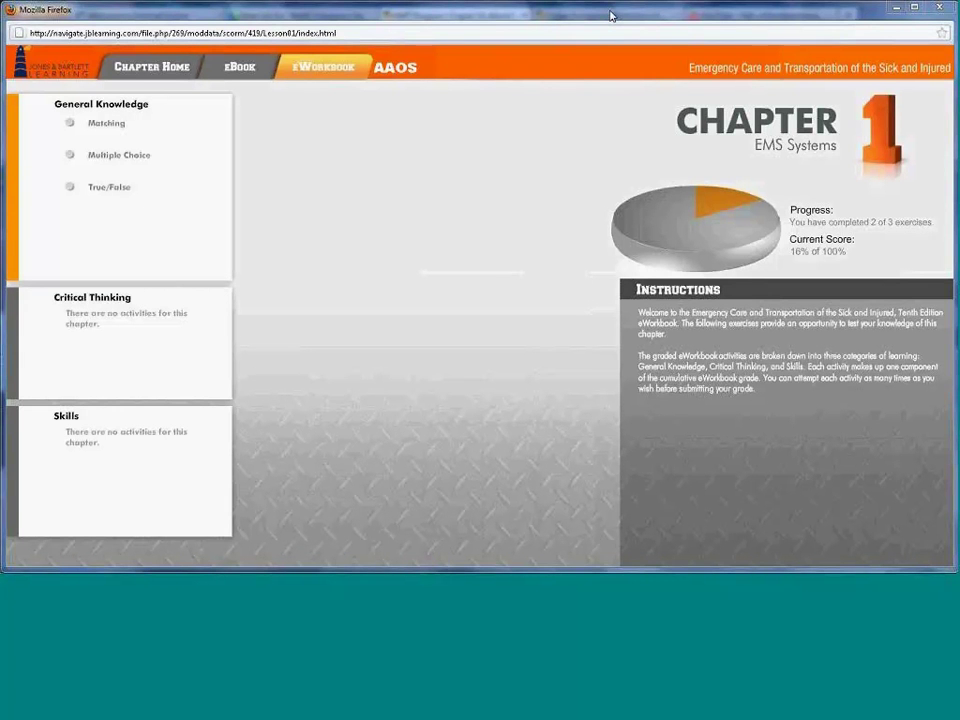
key(ctrl+w)
scroll(940, 385, down, 5)
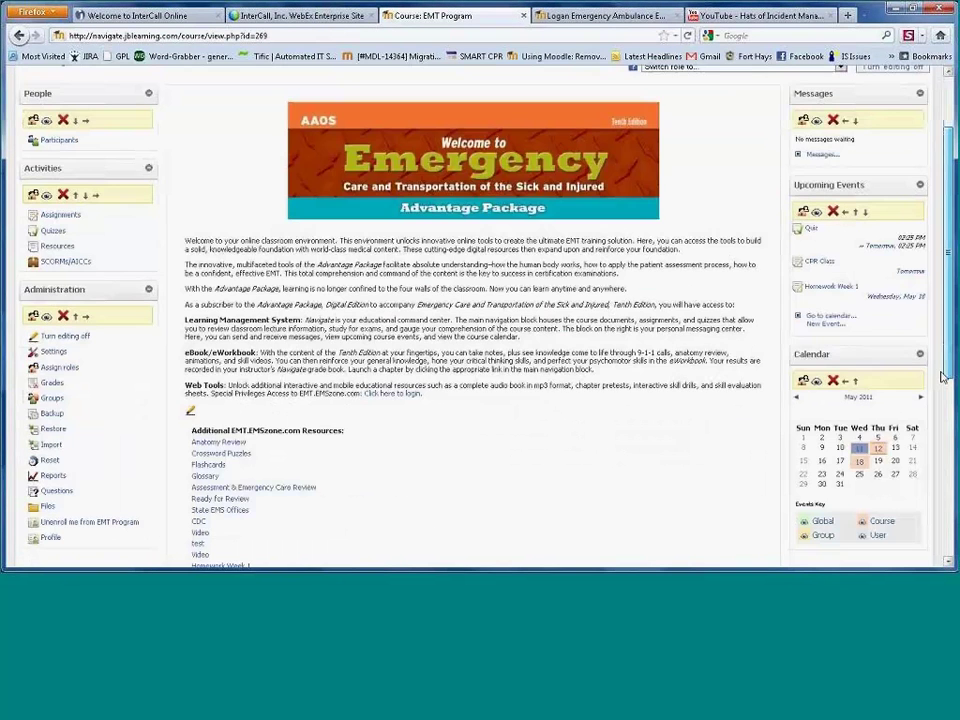
scroll(940, 385, down, 3)
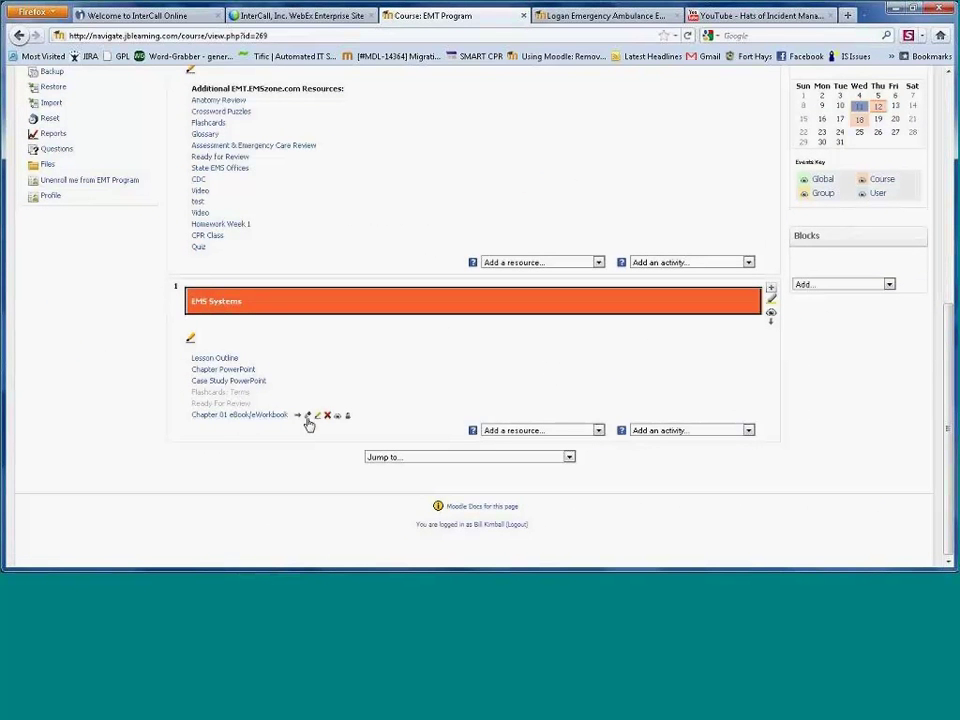
mouse_move(330, 420)
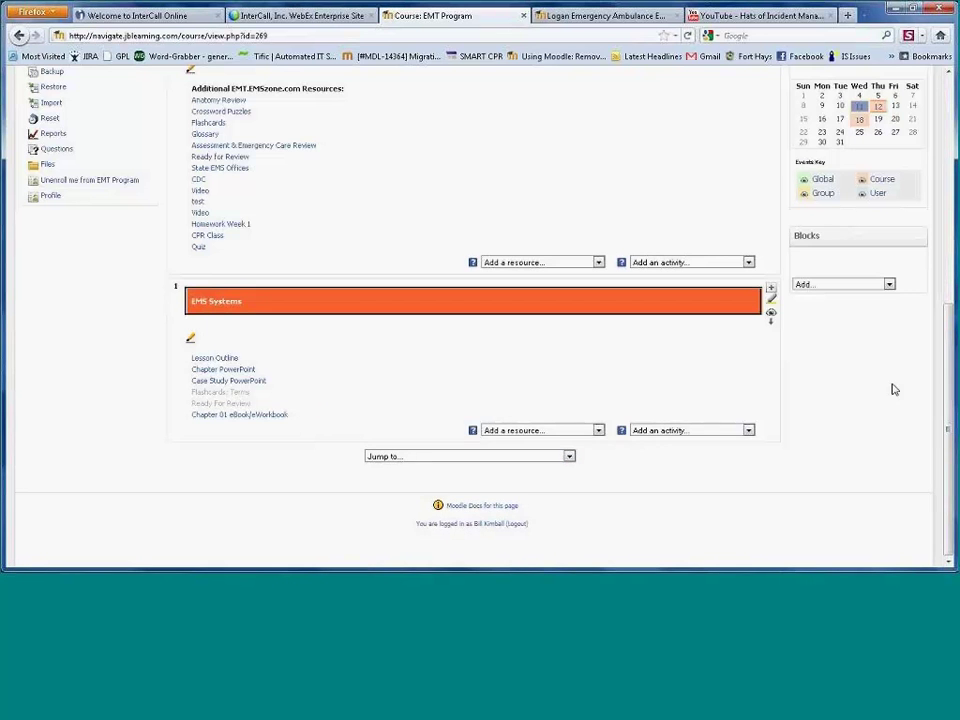
drag(951, 402, 955, 262)
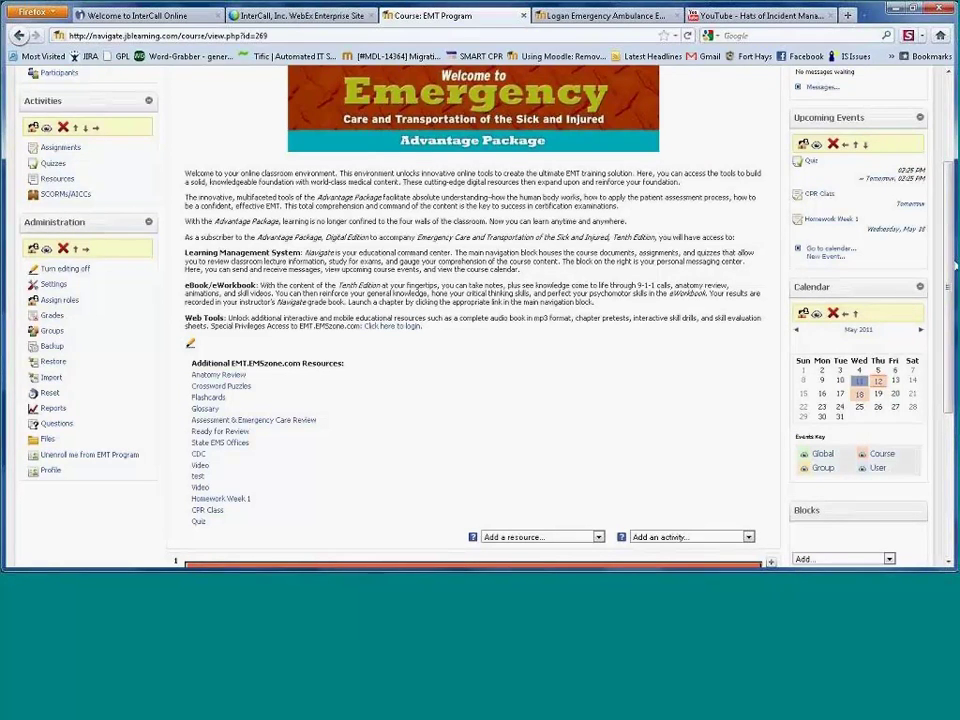
scroll(470, 300, up, 3)
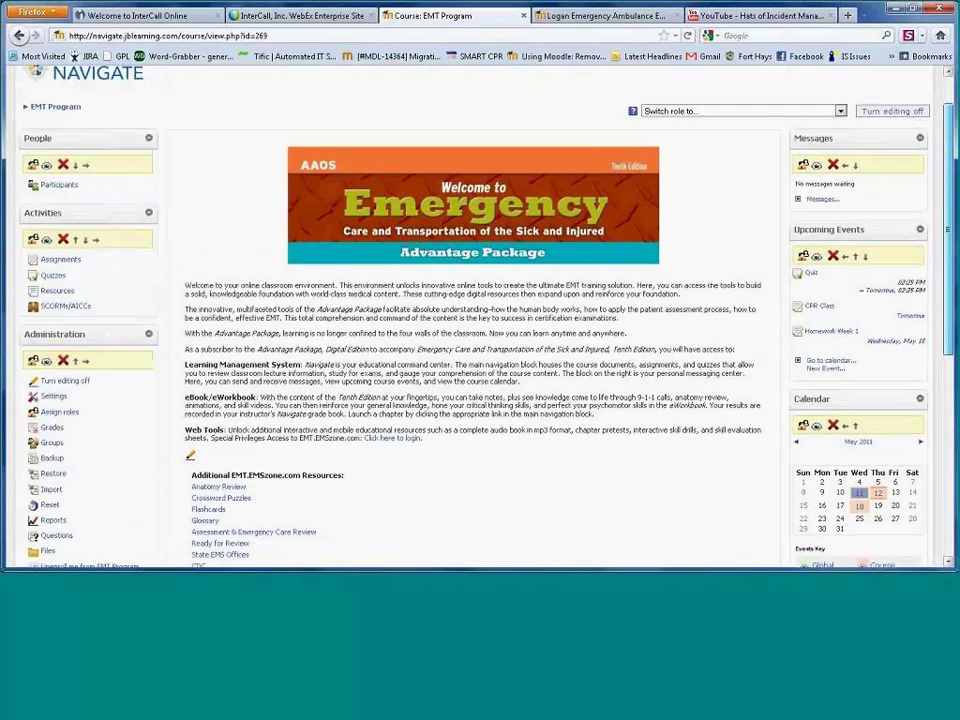
scroll(470, 300, down, 1)
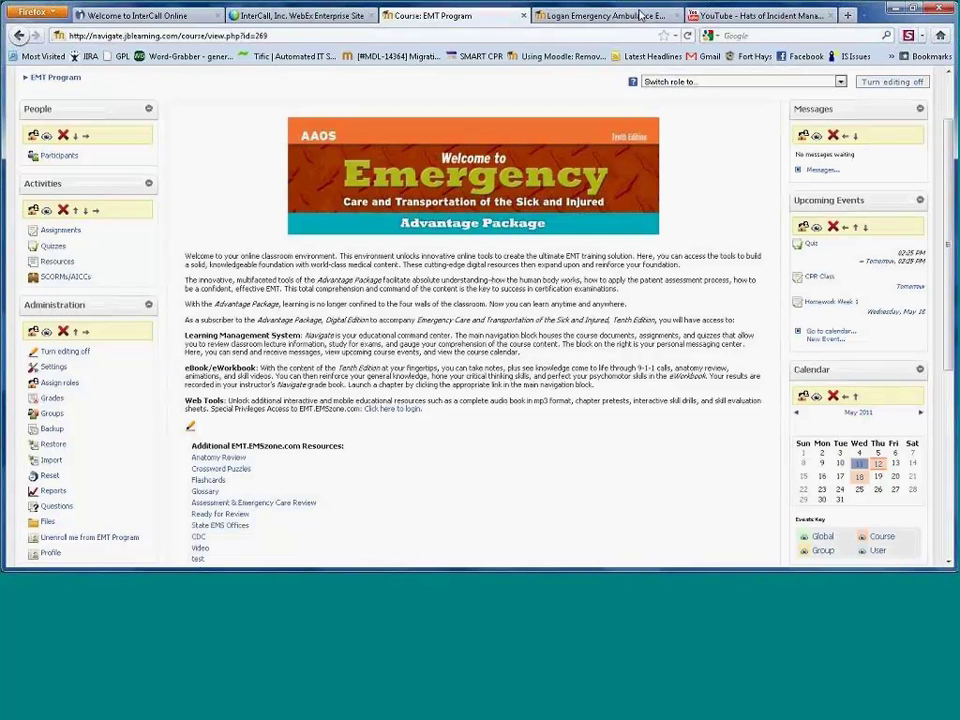
mouse_move(167, 80)
mouse_down()
mouse_move(144, 345)
mouse_move(143, 513)
mouse_up()
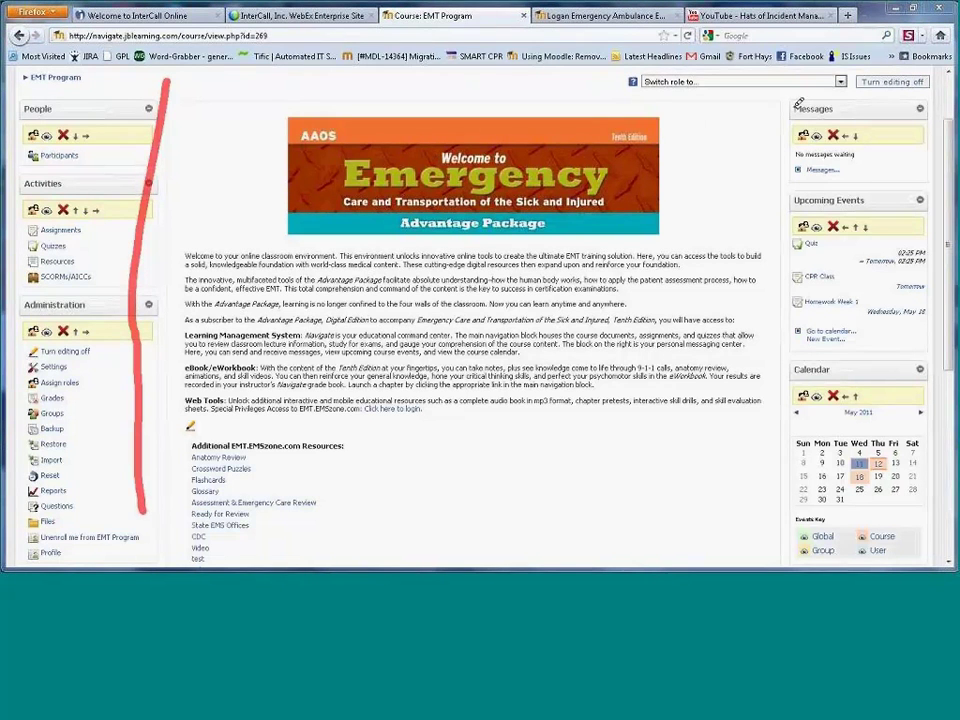
drag(784, 100, 767, 535)
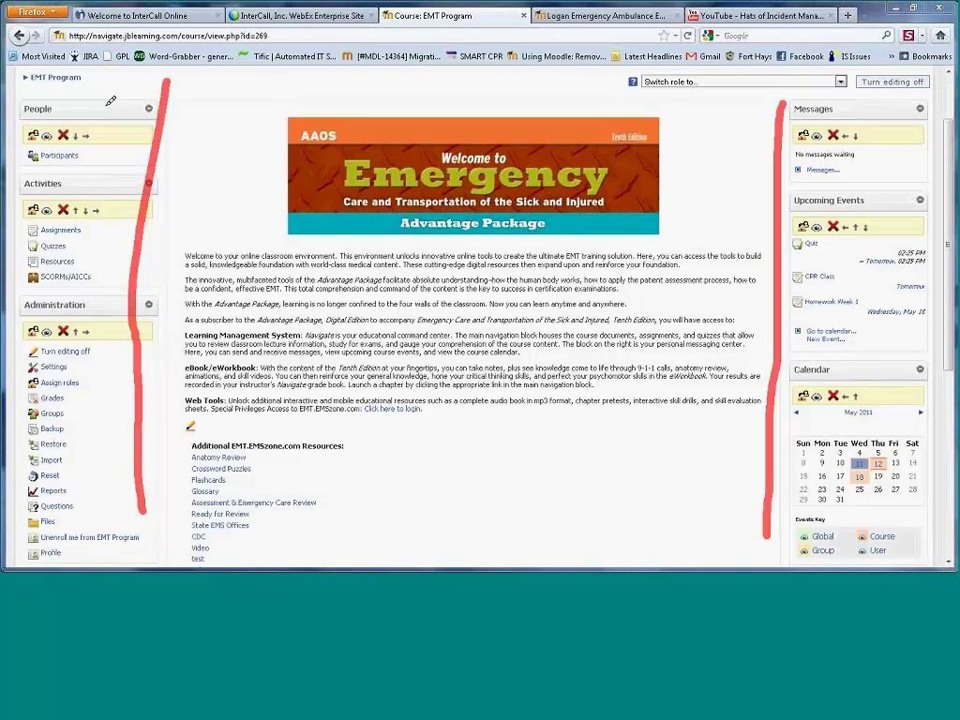
drag(108, 102, 75, 290)
mouse_move(48, 262)
mouse_down()
mouse_move(75, 290)
mouse_move(113, 255)
mouse_up()
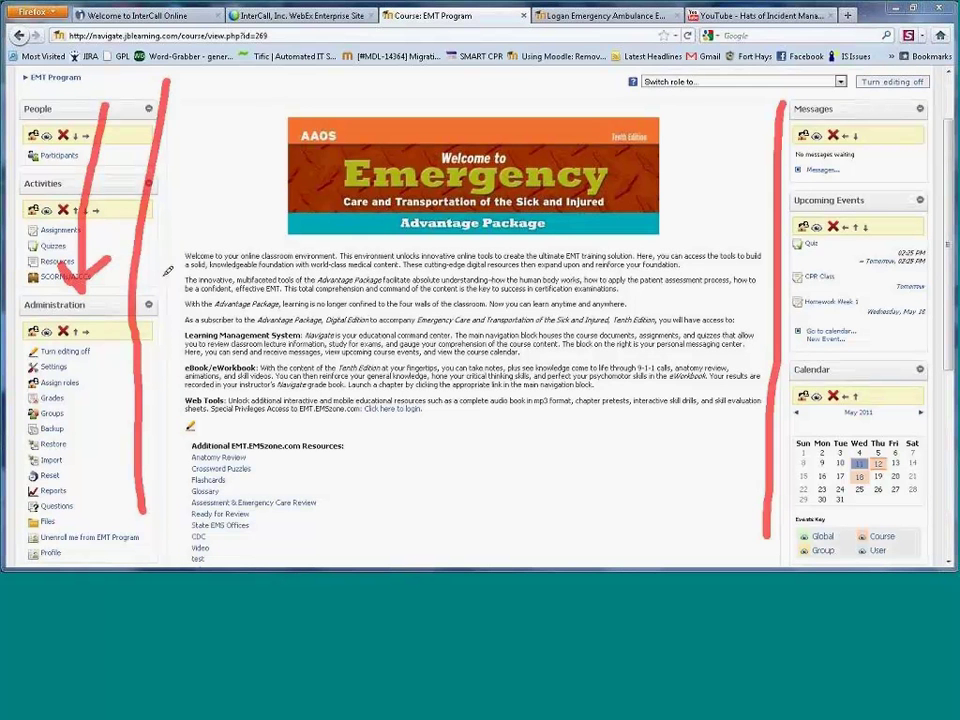
drag(547, 288, 516, 458)
drag(516, 458, 544, 430)
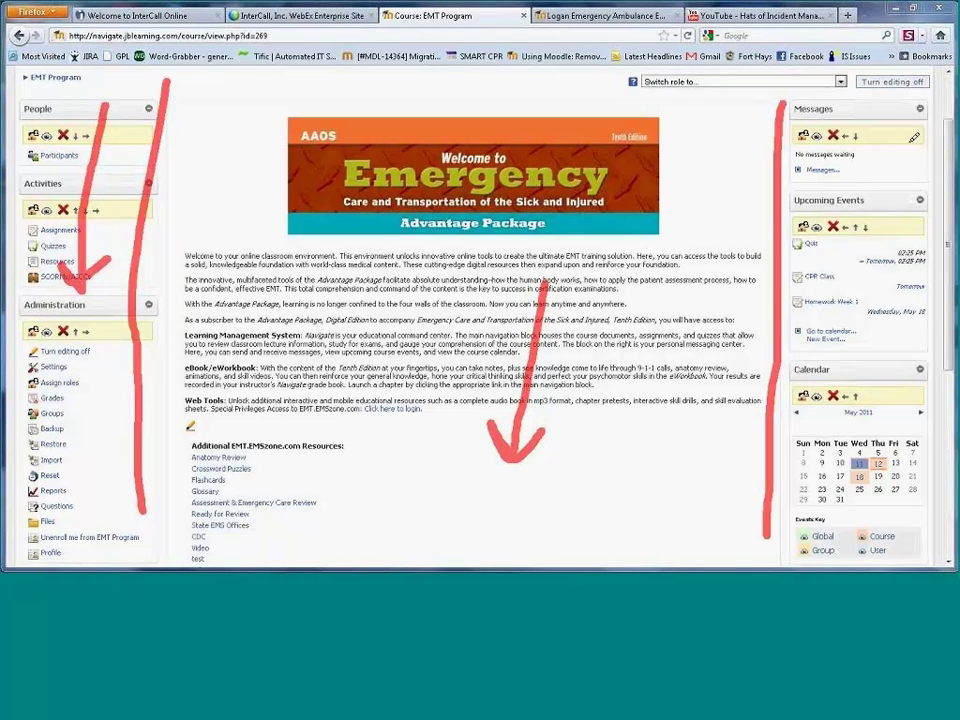
mouse_move(911, 137)
mouse_down()
mouse_move(898, 310)
mouse_move(916, 284)
mouse_up()
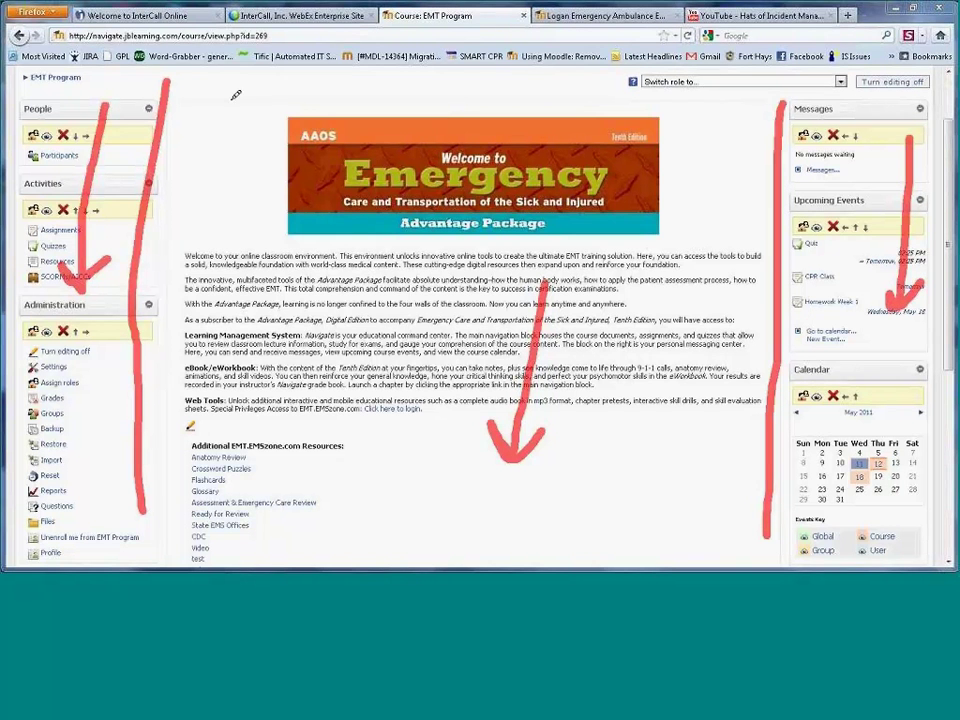
key(Escape)
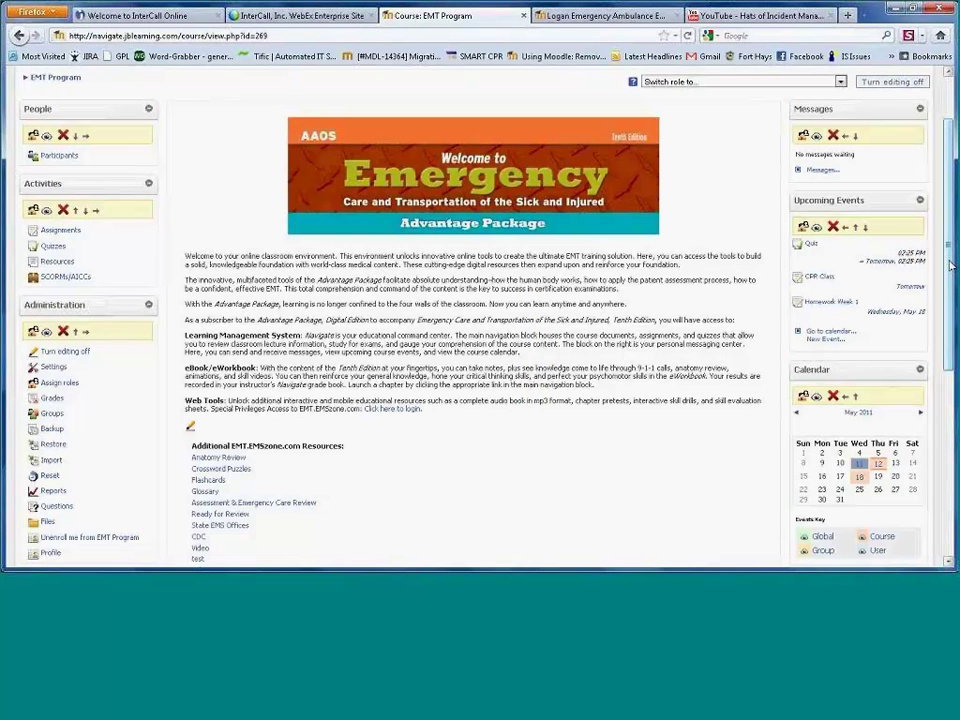
drag(952, 266, 949, 335)
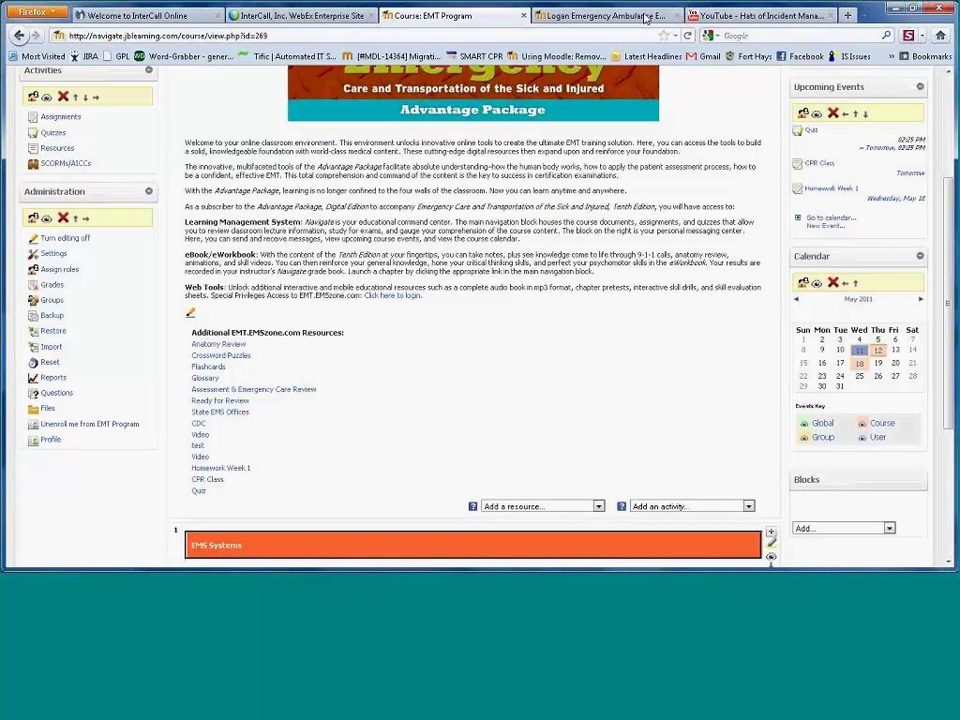
mouse_move(666, 397)
mouse_down()
mouse_move(843, 367)
mouse_move(838, 385)
mouse_move(832, 290)
mouse_move(865, 335)
mouse_move(893, 311)
mouse_move(833, 285)
mouse_up()
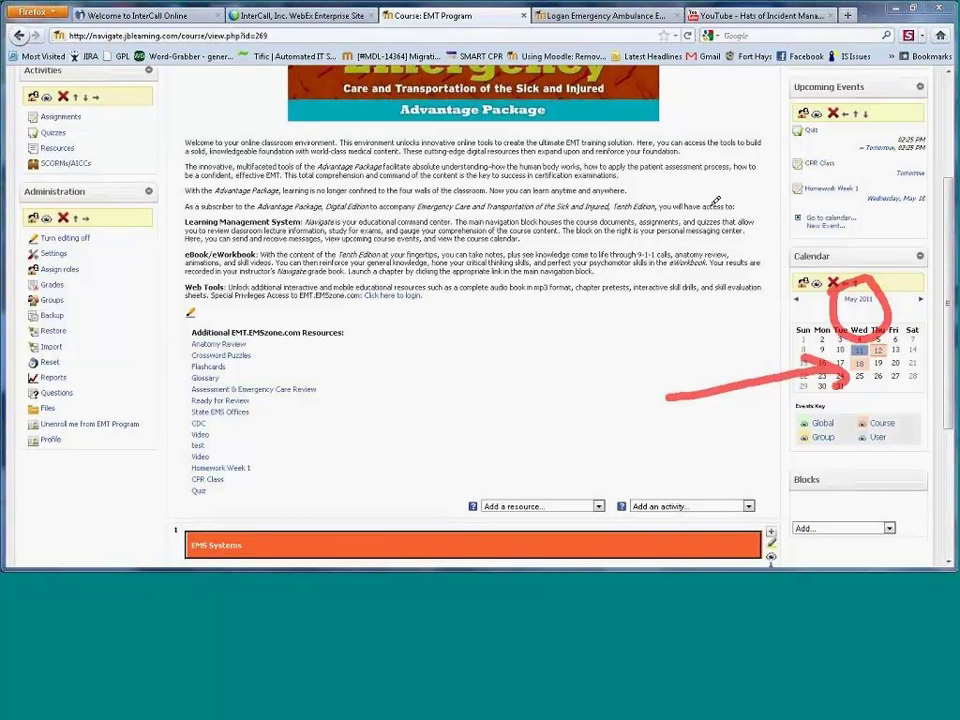
mouse_move(676, 240)
mouse_down()
mouse_move(808, 168)
mouse_move(792, 204)
mouse_up()
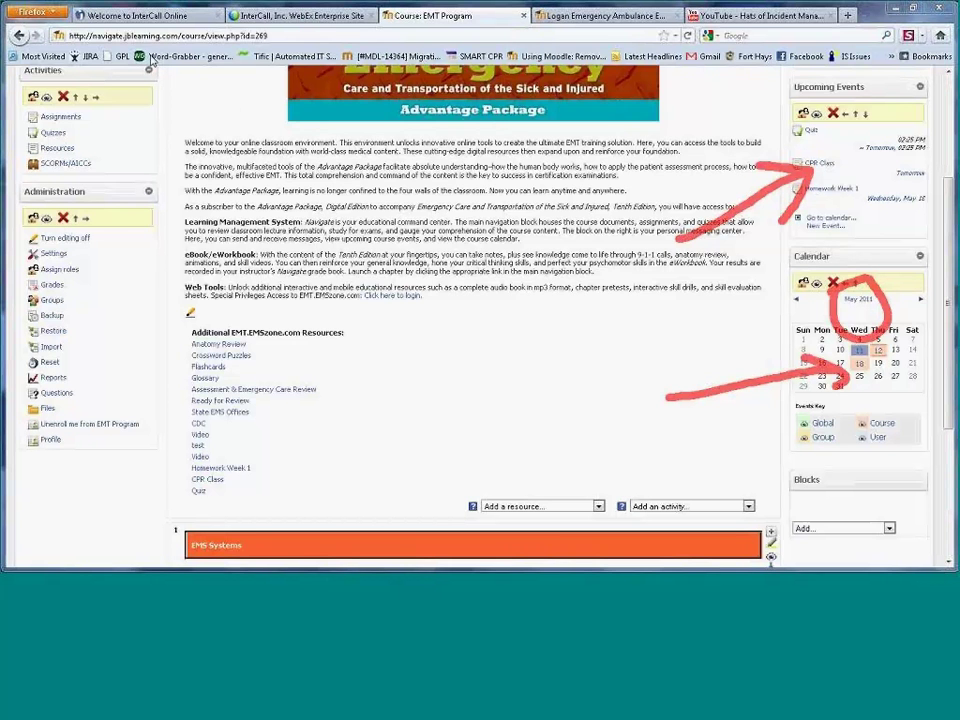
key(Escape)
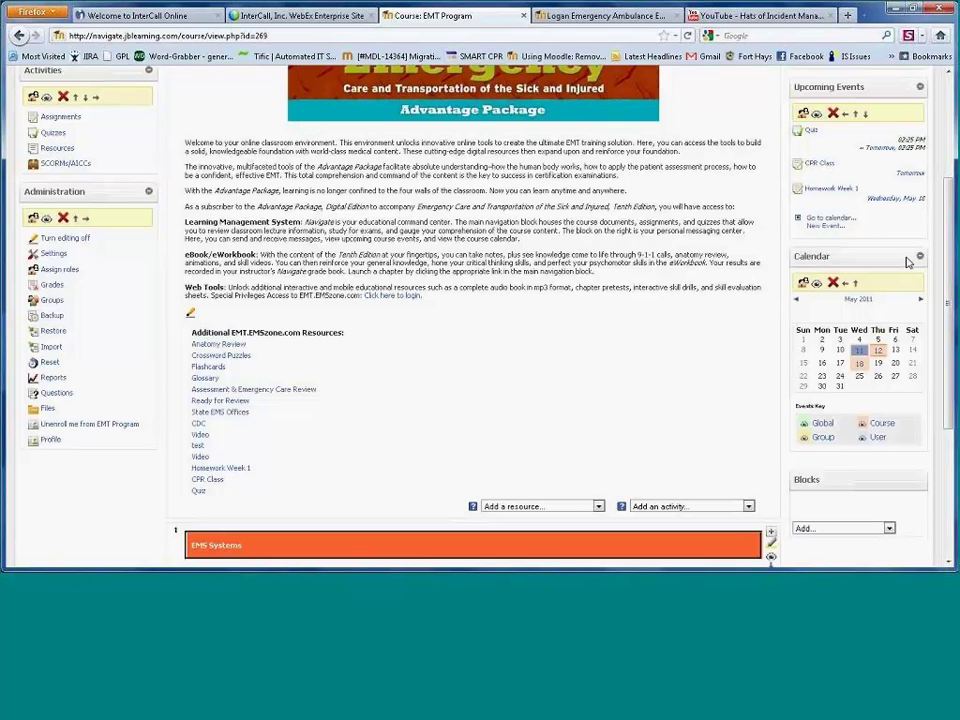
scroll(944, 297, up, 3)
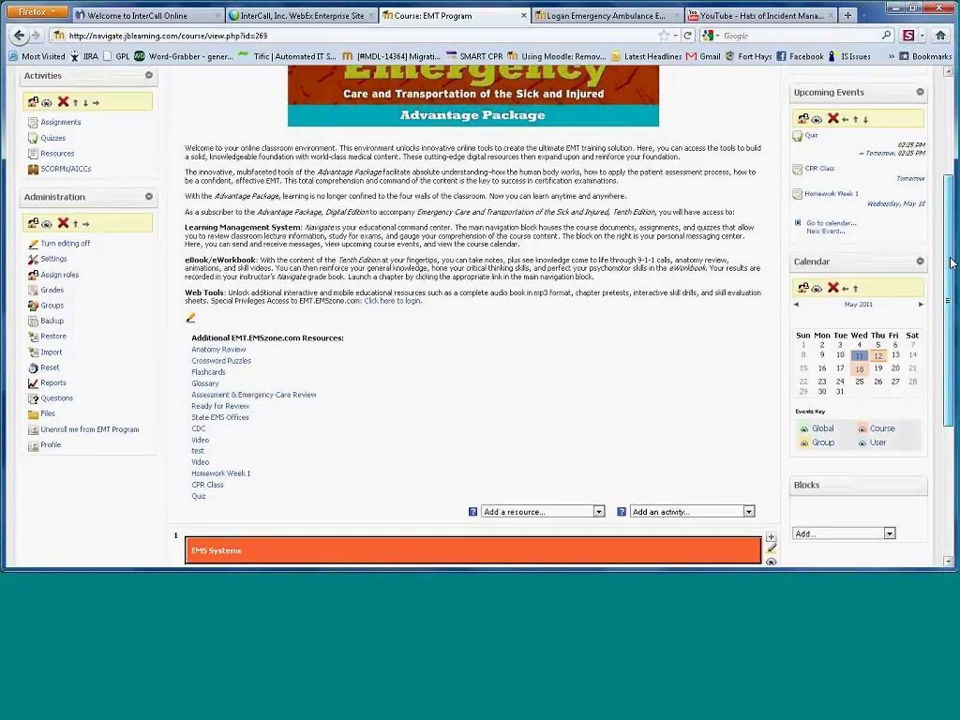
scroll(480, 310, up, 1)
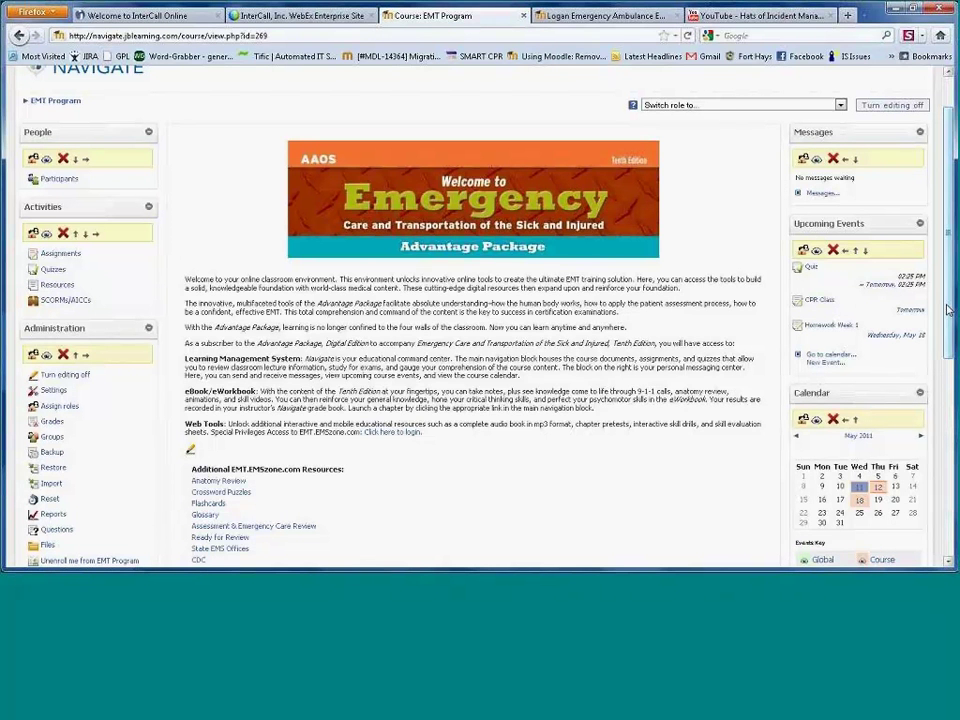
scroll(948, 310, up, 1)
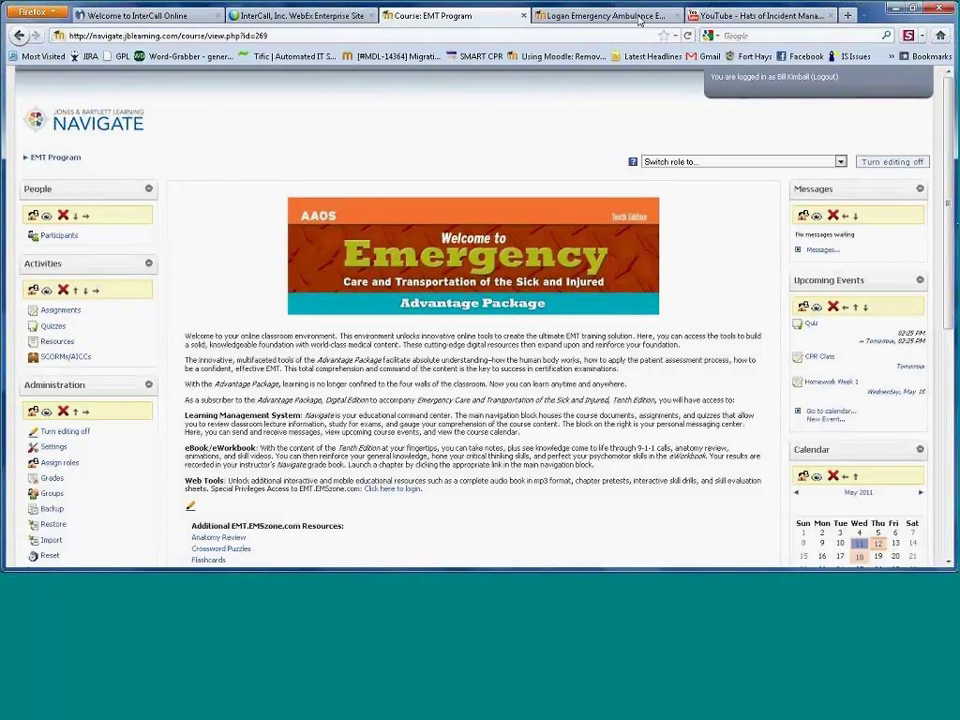
drag(743, 248, 822, 221)
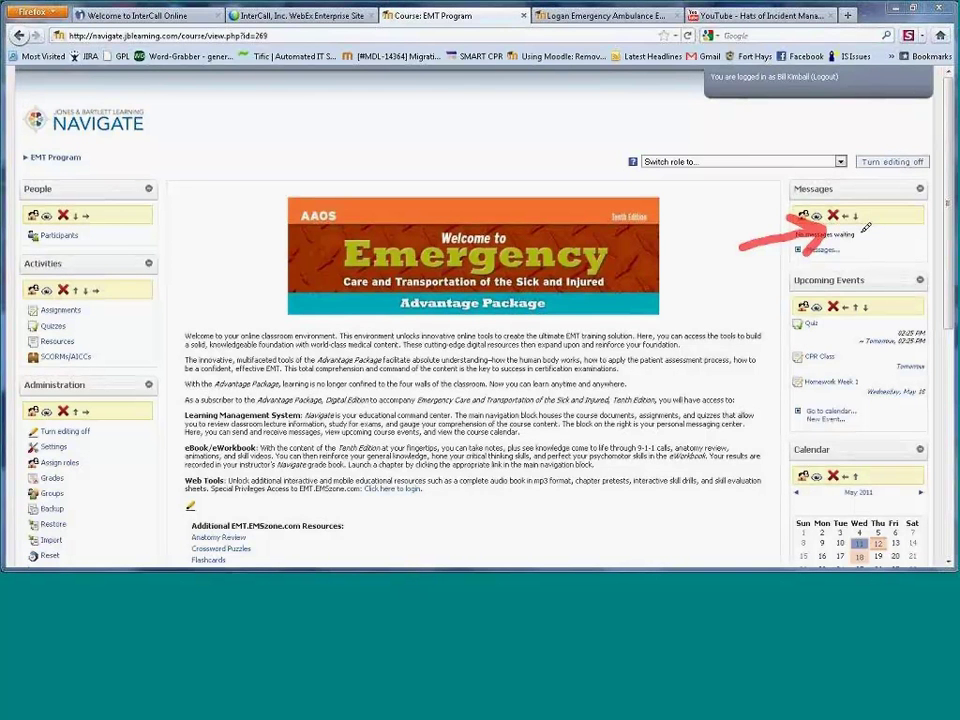
mouse_move(864, 230)
mouse_down()
mouse_move(861, 262)
mouse_move(900, 262)
mouse_move(913, 229)
mouse_move(902, 220)
mouse_move(863, 227)
mouse_up()
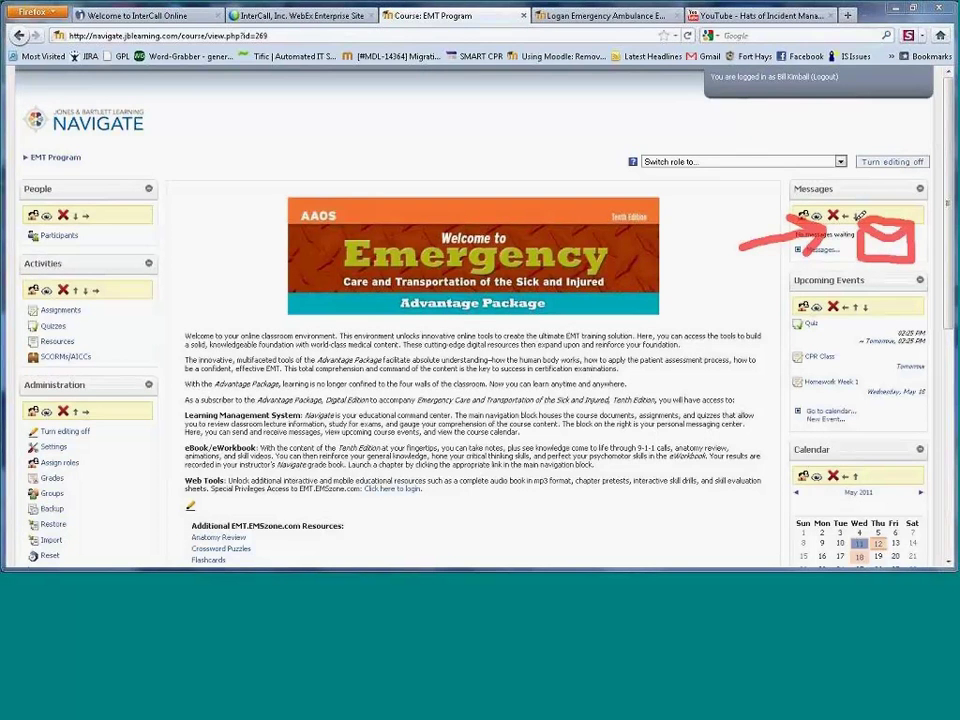
mouse_move(858, 215)
mouse_down()
mouse_move(550, 147)
mouse_move(540, 186)
mouse_up()
mouse_move(242, 112)
mouse_down()
mouse_move(243, 200)
mouse_move(428, 190)
mouse_move(422, 90)
mouse_move(282, 83)
mouse_up()
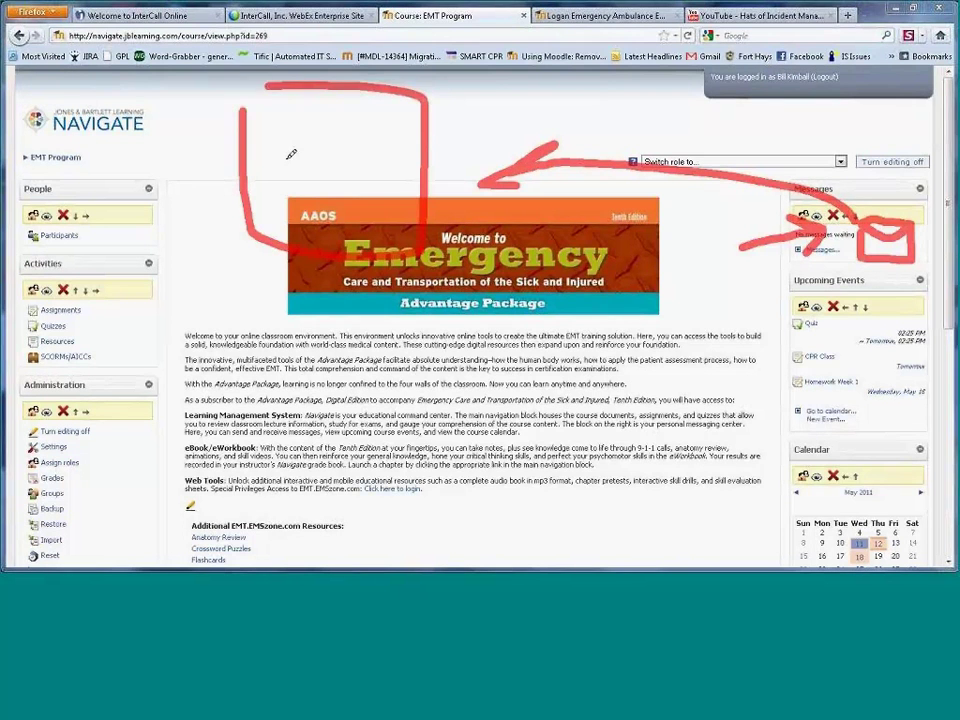
drag(292, 162, 380, 112)
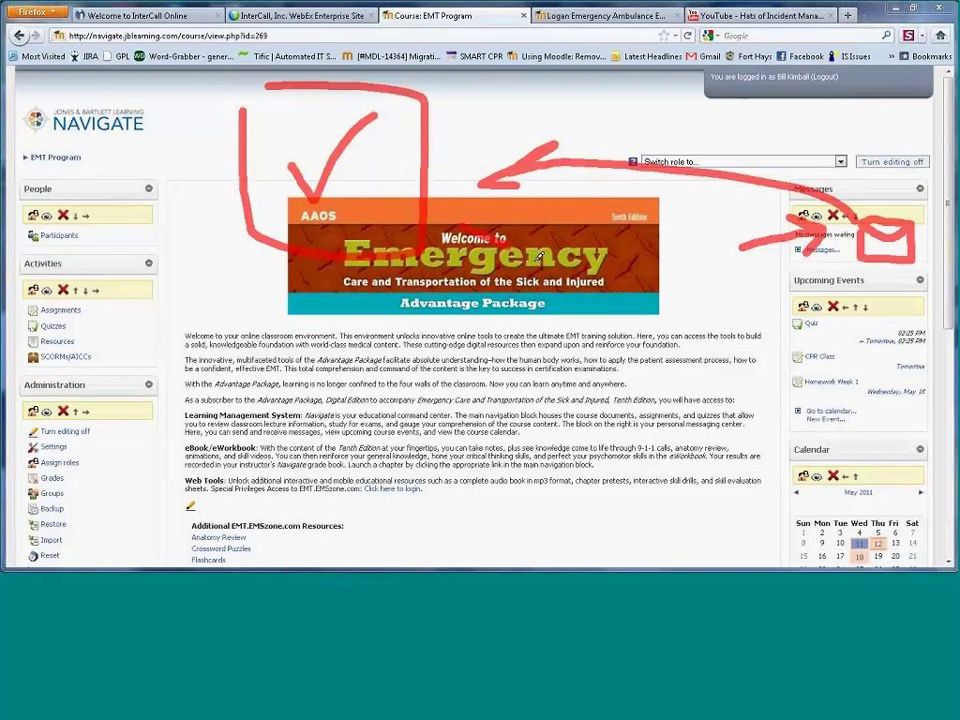
mouse_move(410, 200)
mouse_down()
mouse_move(639, 278)
mouse_move(896, 260)
mouse_up()
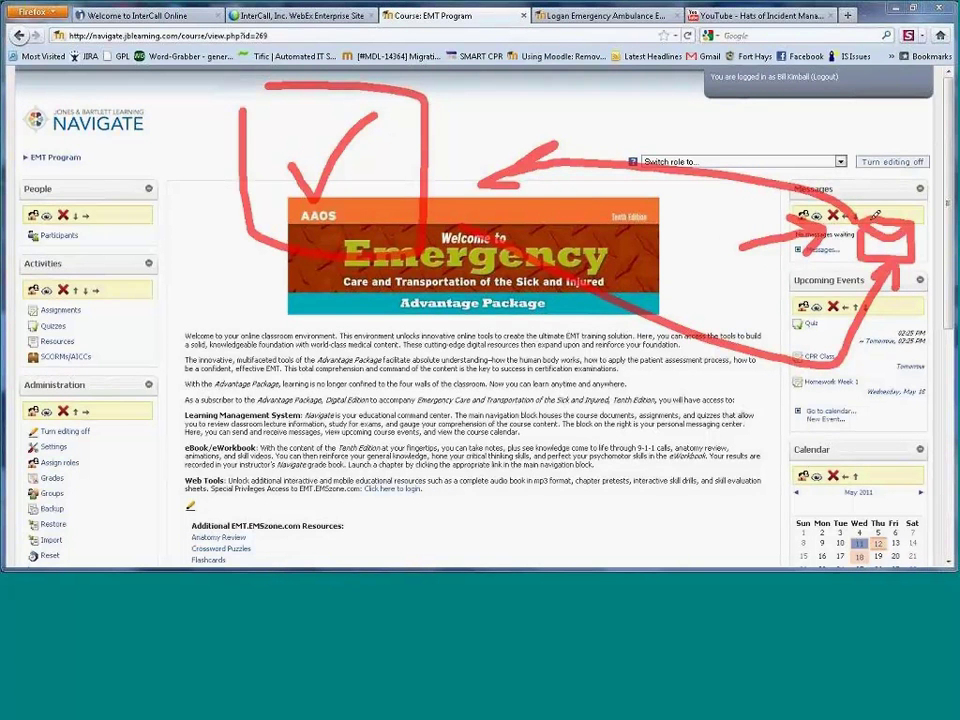
mouse_move(874, 218)
mouse_down()
mouse_move(870, 88)
mouse_move(886, 100)
mouse_up()
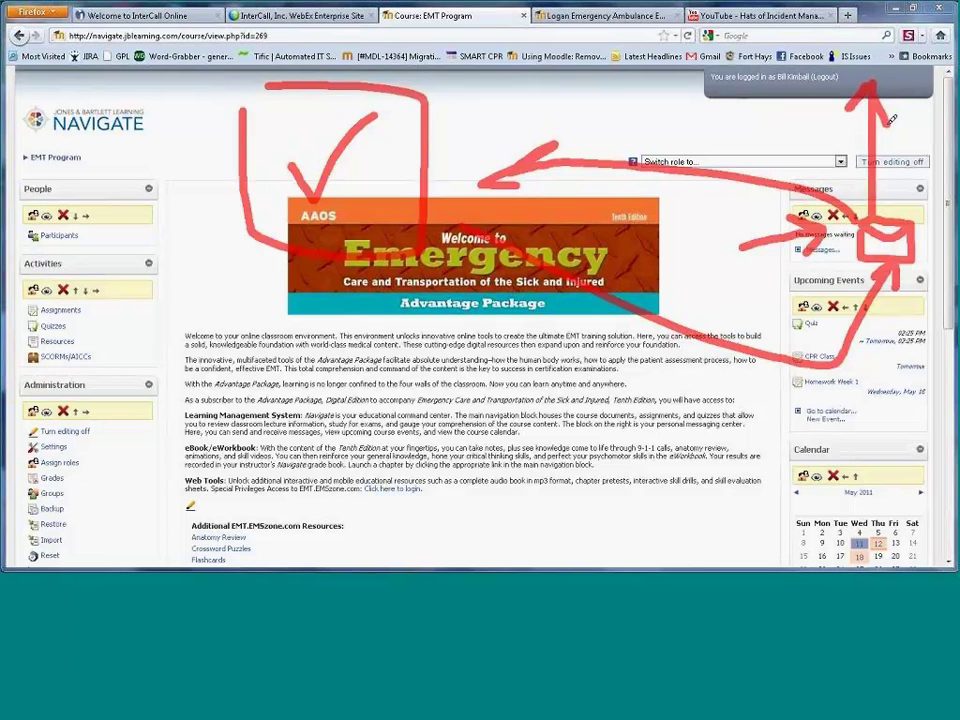
key(Escape)
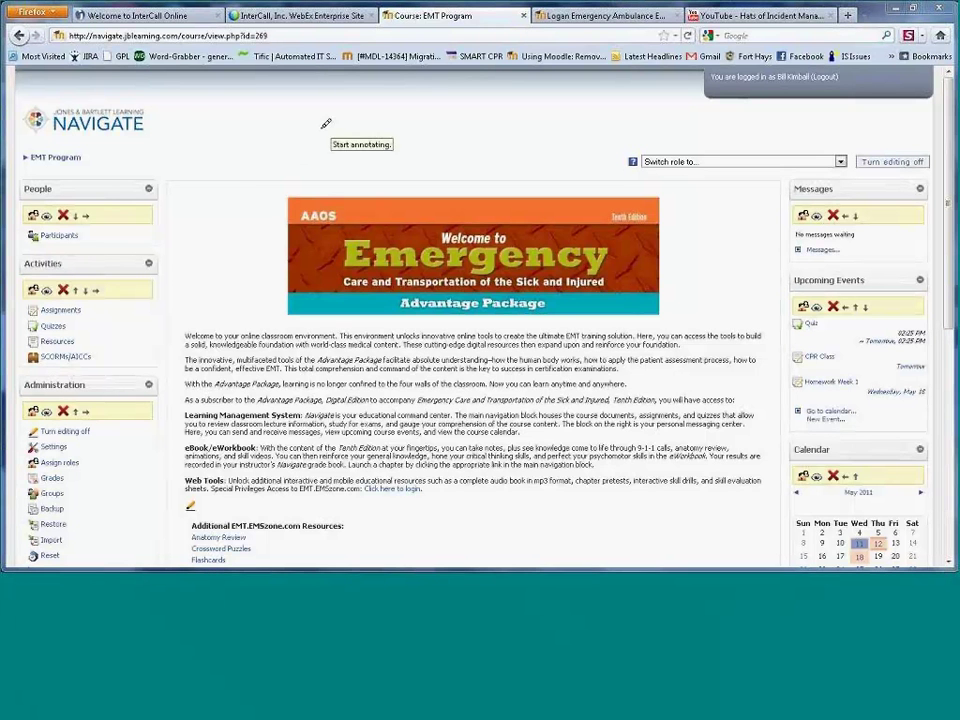
Annotate the course Administration block, then open the EMT Program grader report and browse its action list.
mouse_move(324, 128)
mouse_down()
mouse_move(253, 171)
mouse_move(103, 332)
mouse_move(97, 368)
mouse_move(75, 385)
mouse_move(180, 350)
mouse_up()
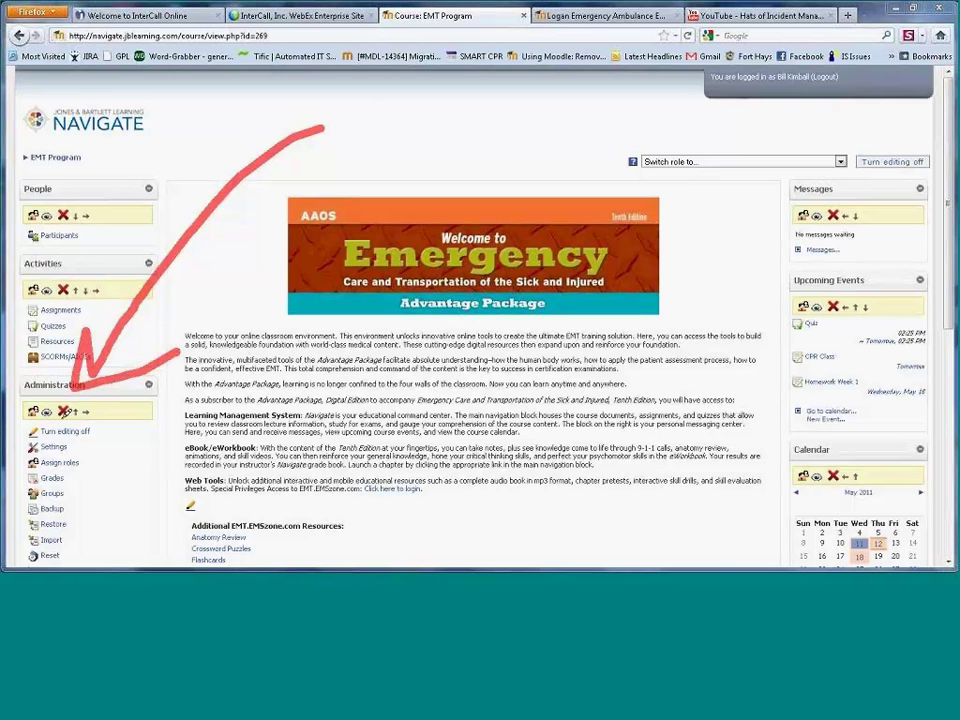
mouse_move(32, 426)
mouse_down()
mouse_move(20, 432)
mouse_move(86, 446)
mouse_move(74, 434)
mouse_up()
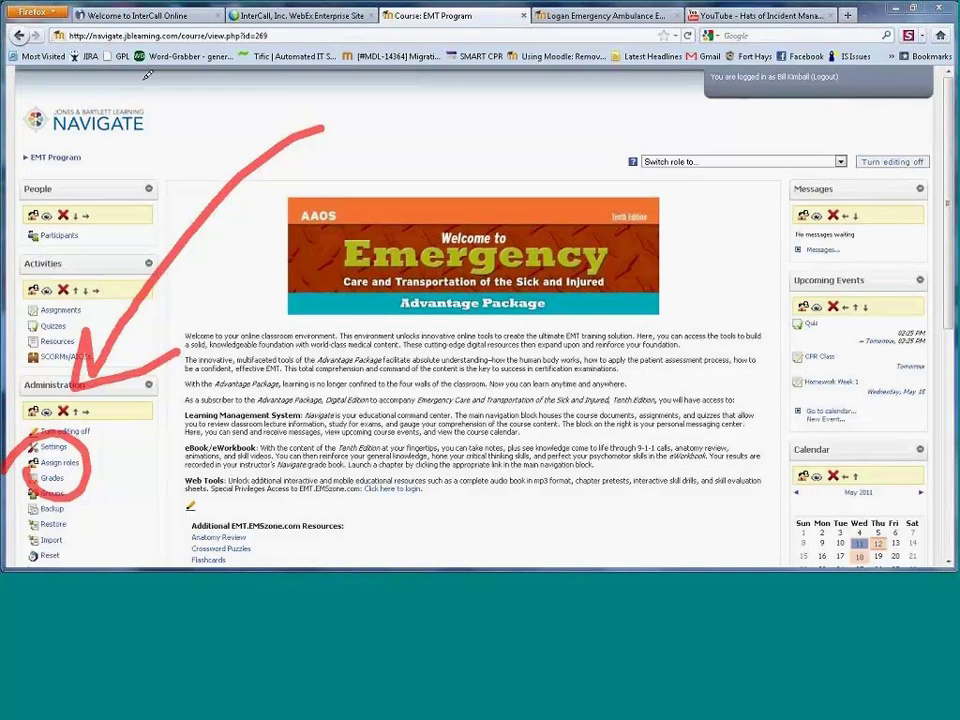
click(56, 479)
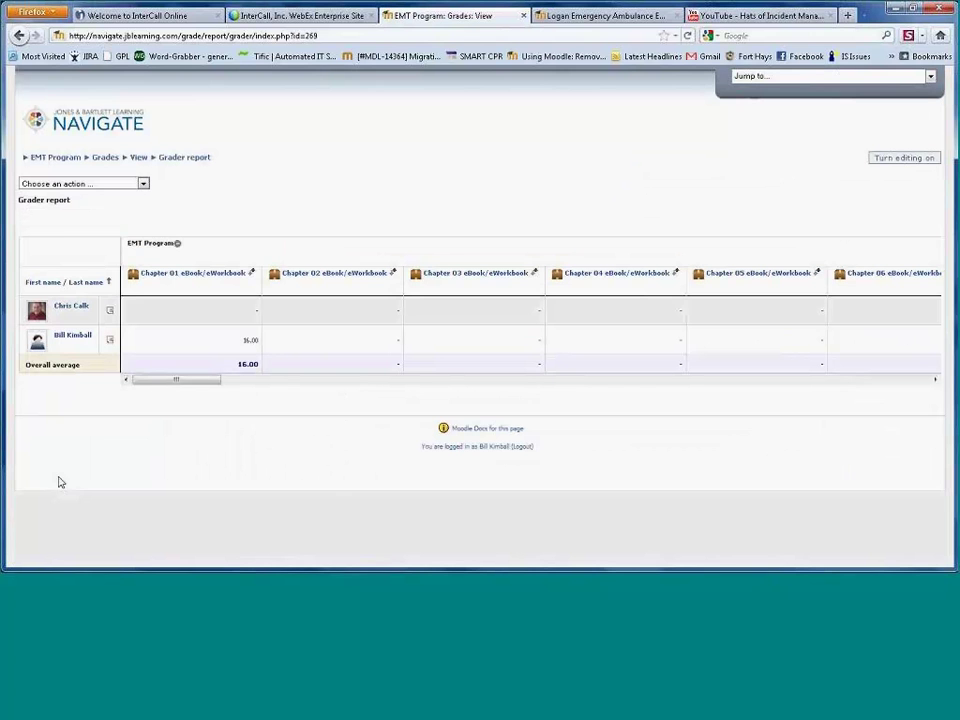
click(142, 185)
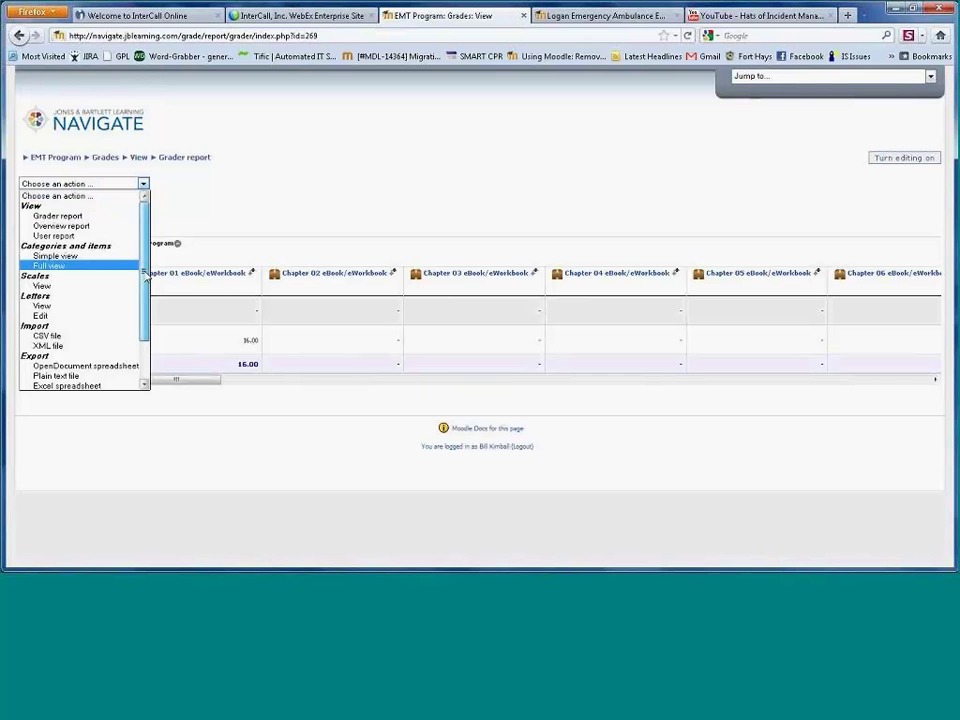
scroll(137, 349, down, 2)
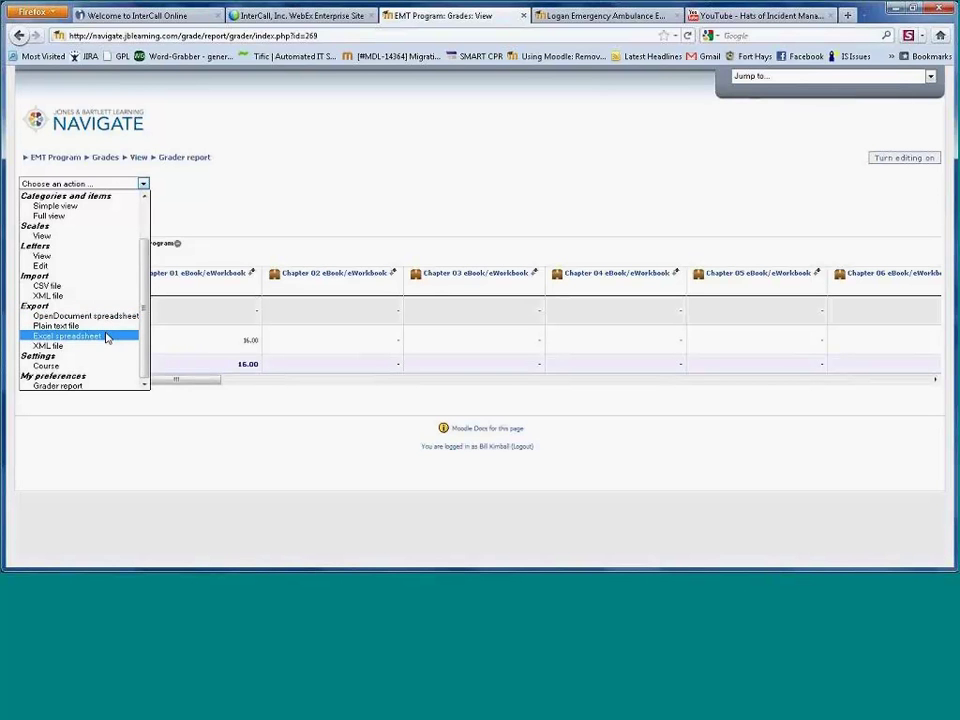
click(111, 437)
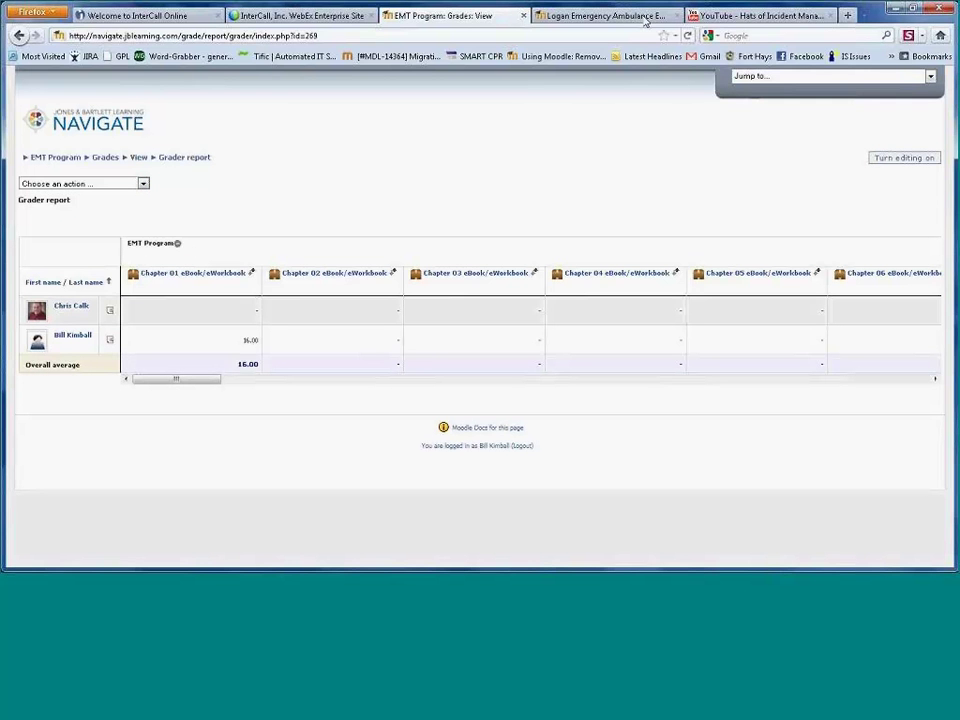
Mark up the second student's row and the overall average row, then switch to Logan Emergency Ambulance's grader report.
mouse_move(64, 190)
mouse_down()
mouse_move(62, 324)
mouse_move(86, 282)
mouse_up()
mouse_move(192, 242)
mouse_down()
mouse_move(467, 216)
mouse_move(542, 223)
mouse_move(474, 246)
mouse_up()
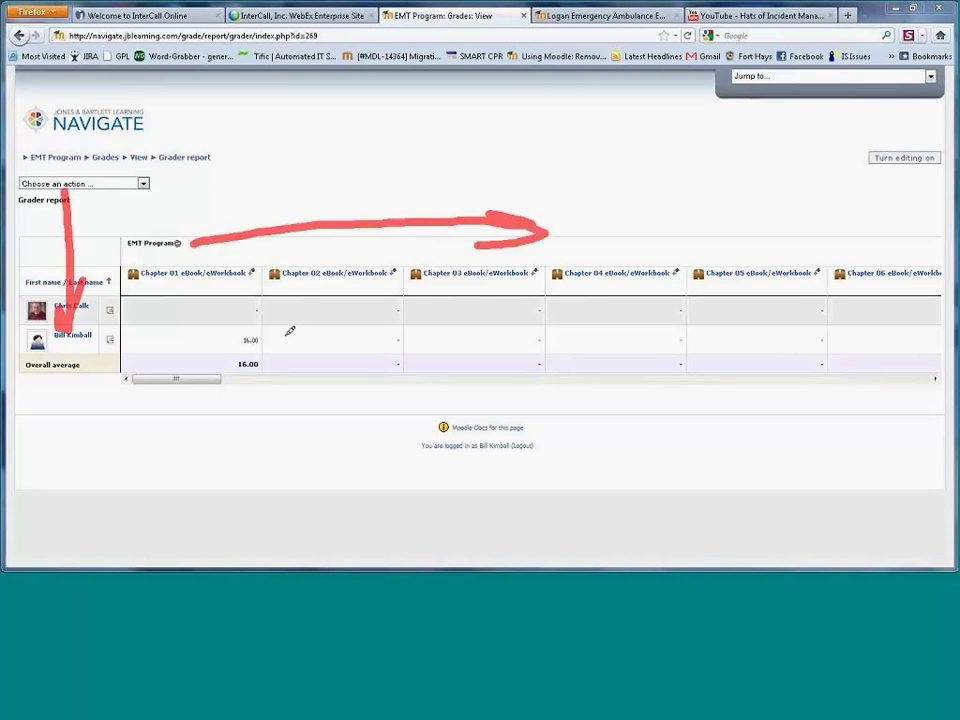
mouse_move(176, 392)
mouse_down()
mouse_move(450, 372)
mouse_move(407, 355)
mouse_move(394, 394)
mouse_up()
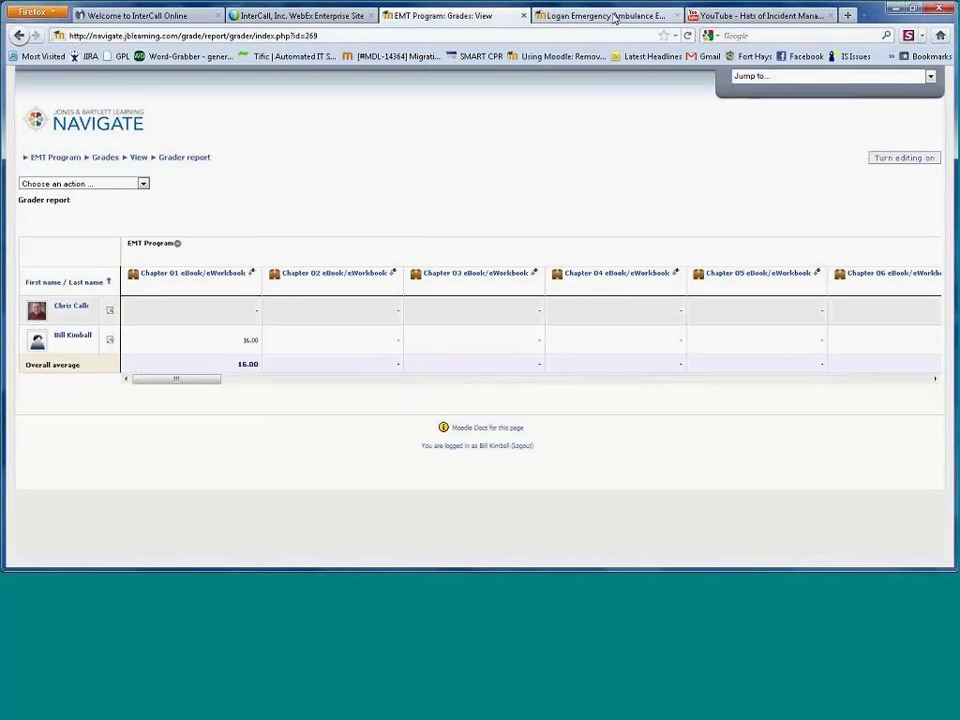
click(614, 18)
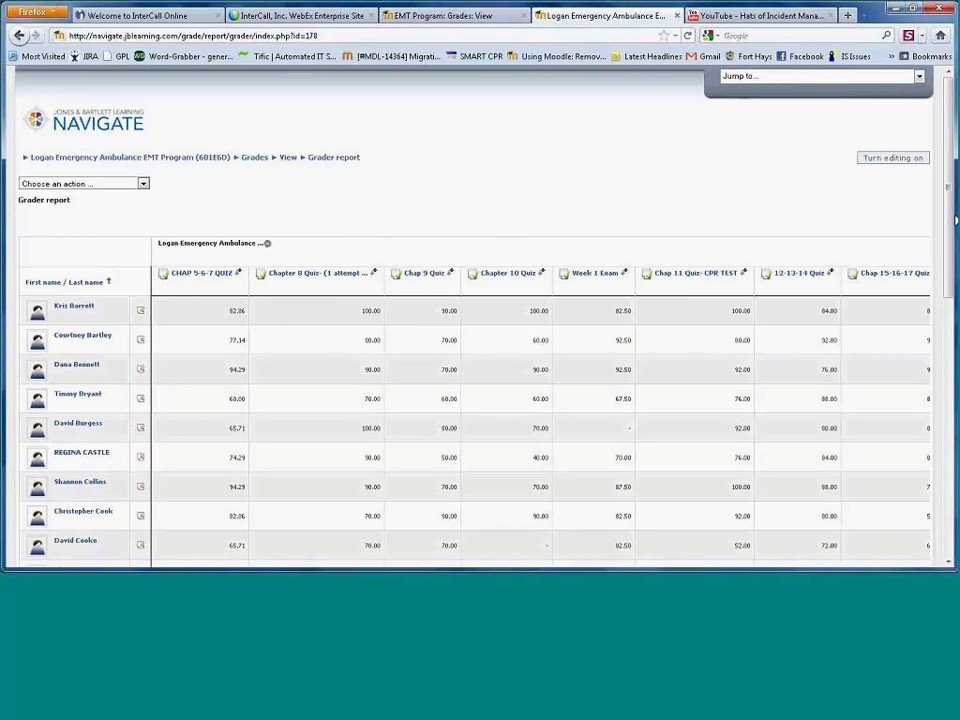
Scroll the Logan Emergency Ambulance grader report and open the Chapter 10 Quiz results.
drag(952, 224, 948, 411)
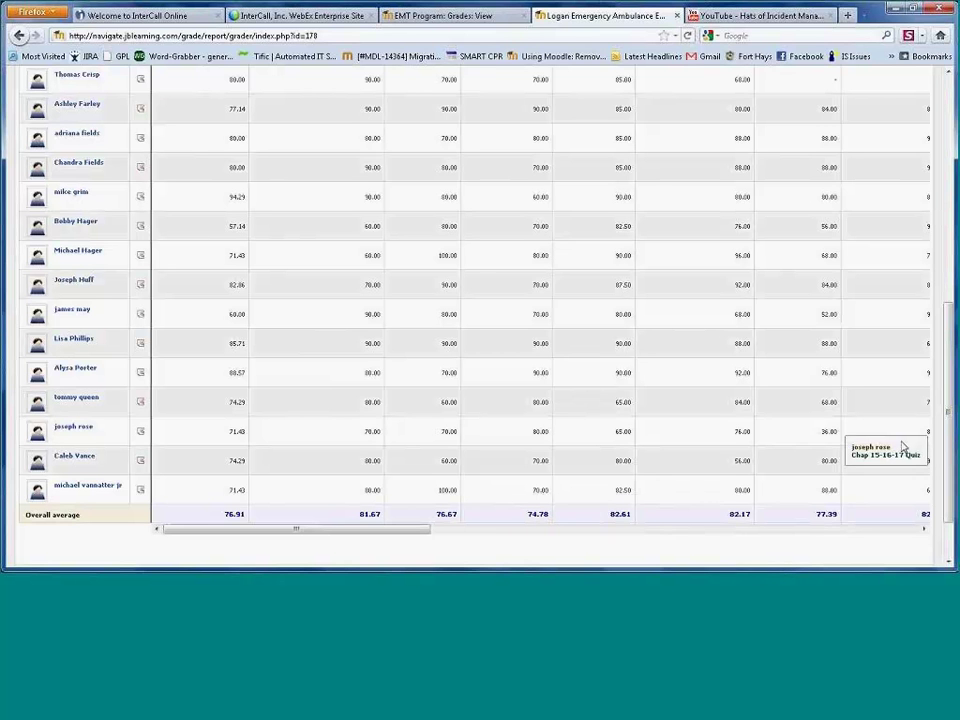
scroll(950, 461, up, 10)
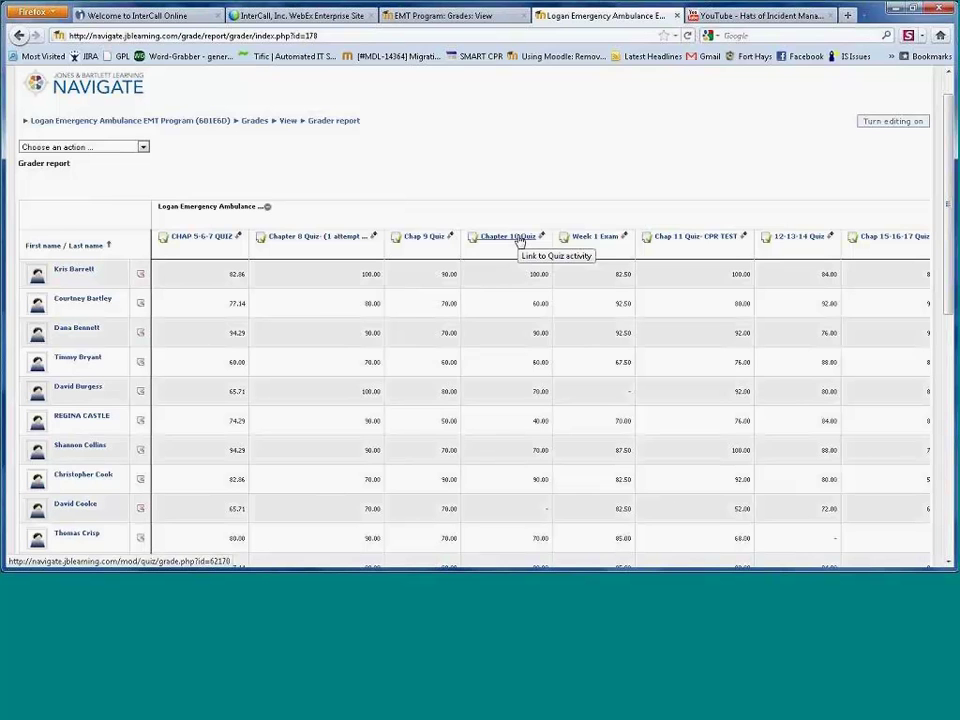
click(519, 240)
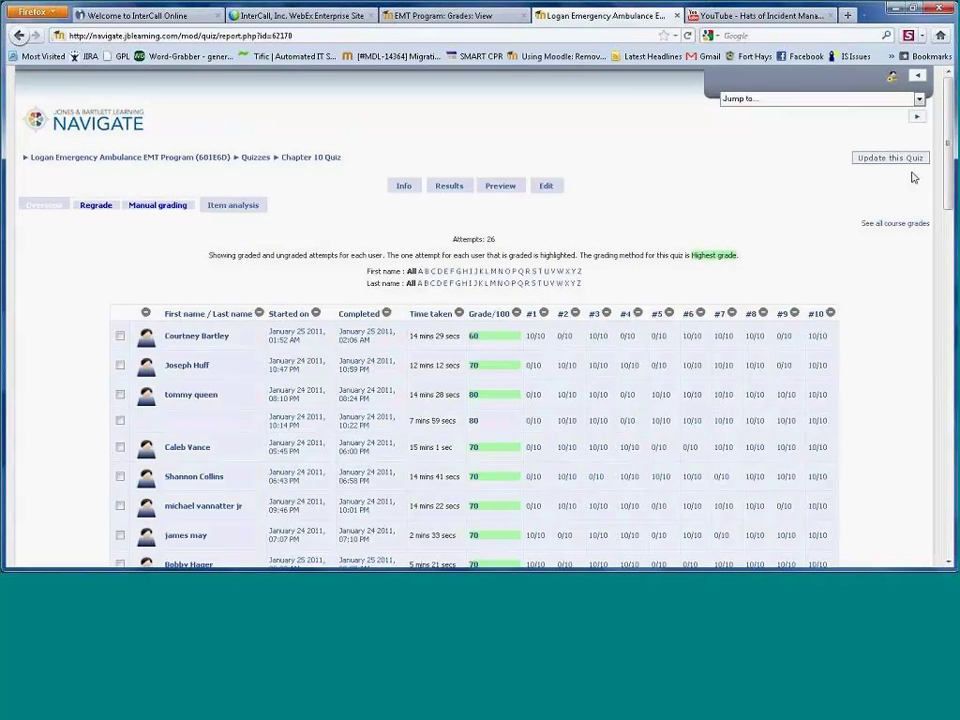
drag(945, 160, 945, 232)
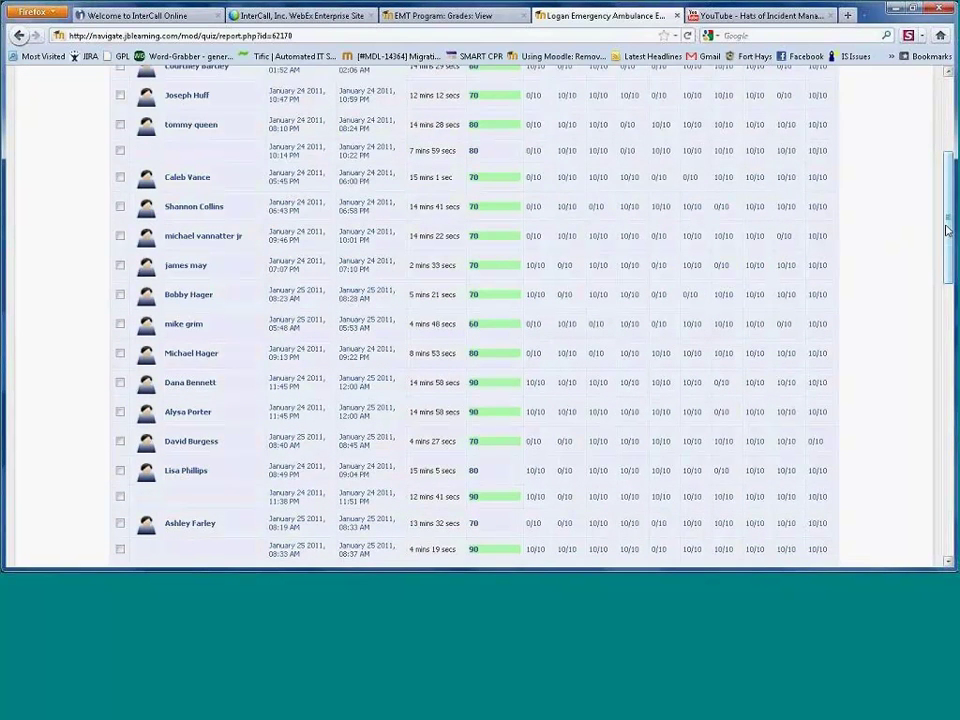
scroll(625, 235, up, 3)
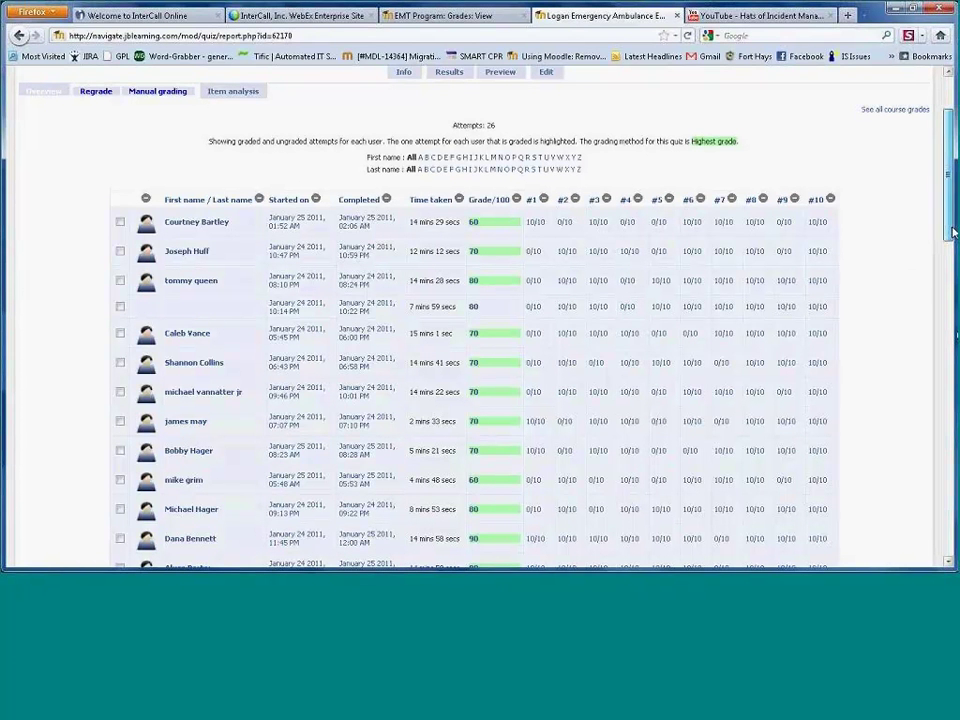
mouse_move(953, 232)
mouse_down()
mouse_move(947, 282)
mouse_move(947, 223)
mouse_move(941, 232)
mouse_up()
scroll(708, 176, down, 2)
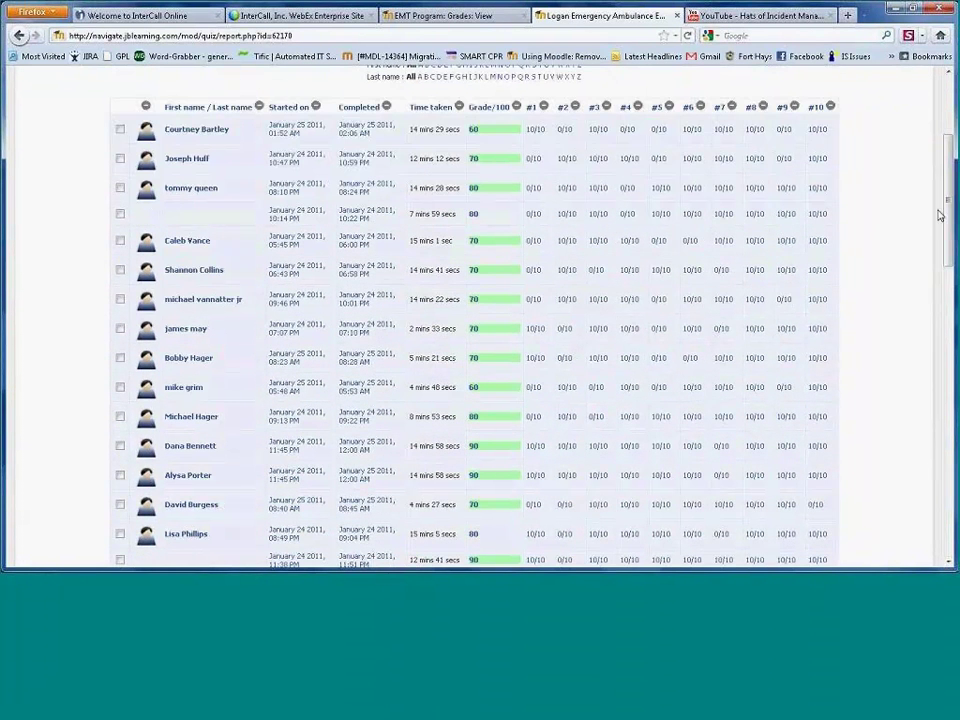
drag(945, 218, 934, 489)
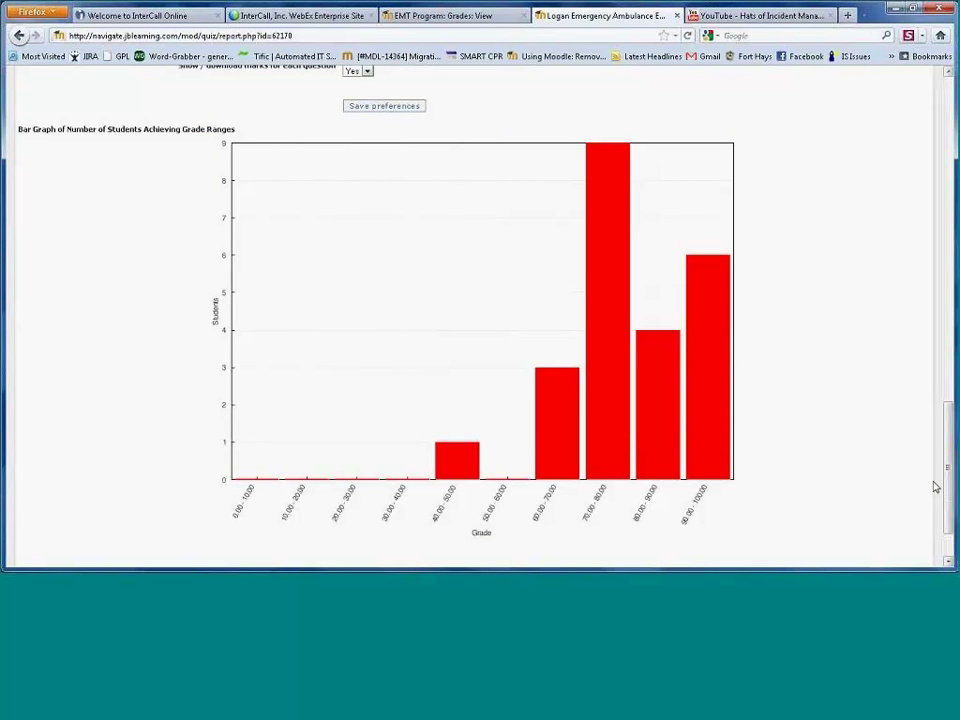
drag(947, 432, 950, 95)
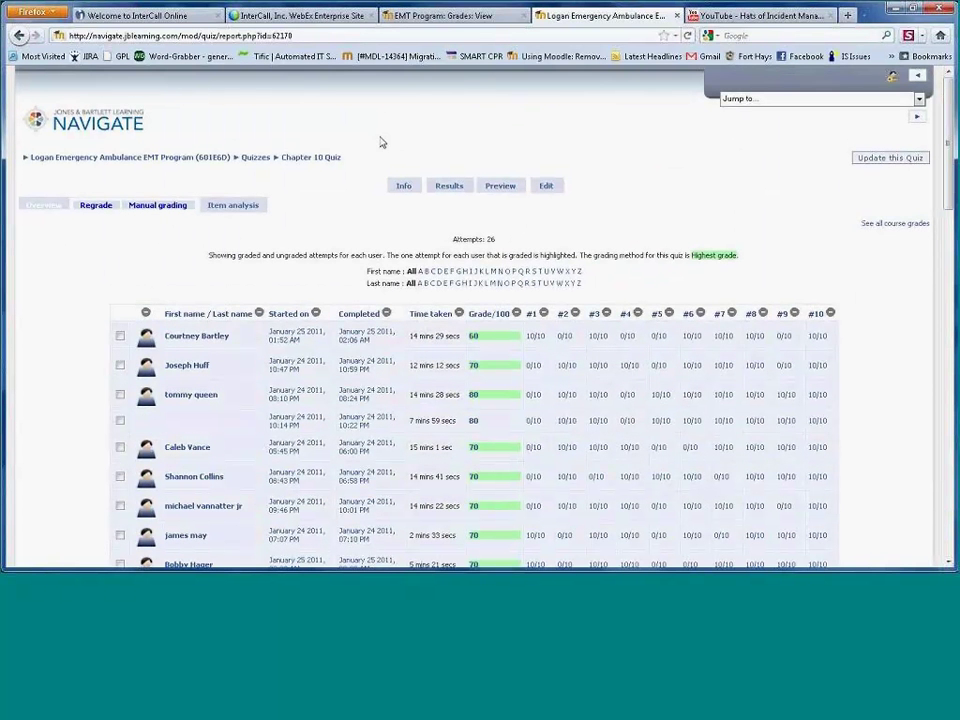
Open the Chapter 10 Quiz item analysis and scroll down to its analysis options and download buttons.
click(235, 209)
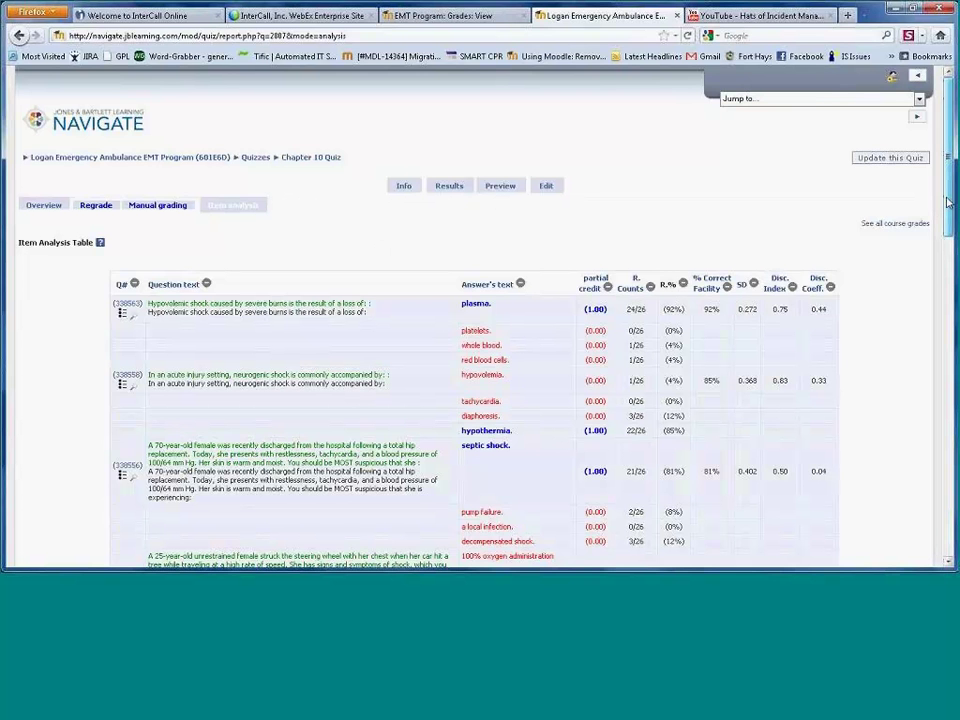
drag(946, 203, 946, 281)
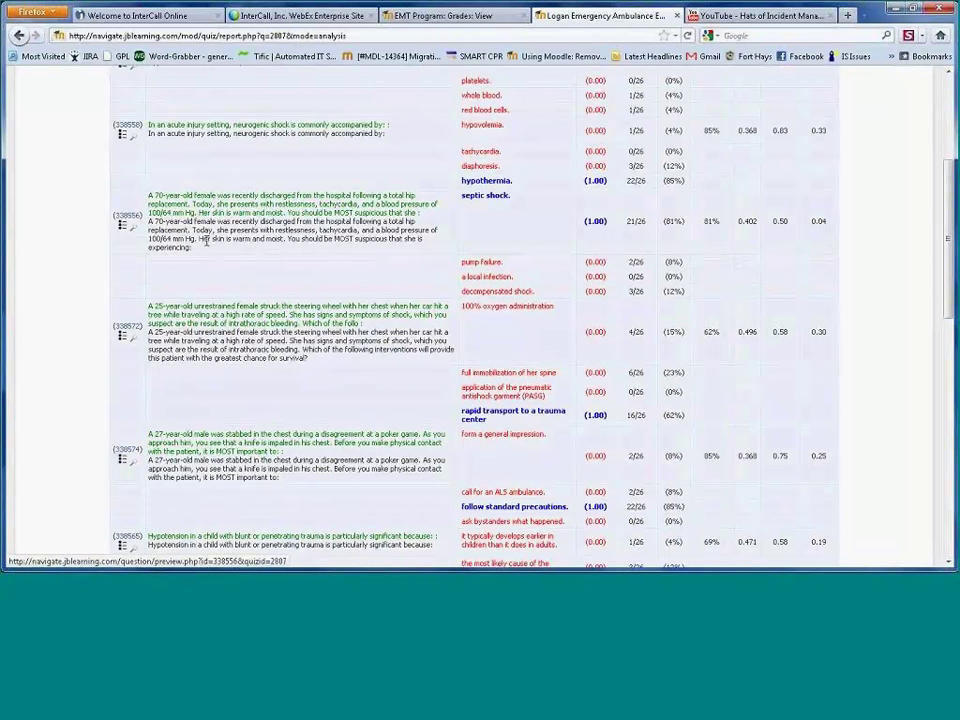
scroll(941, 418, down, 6)
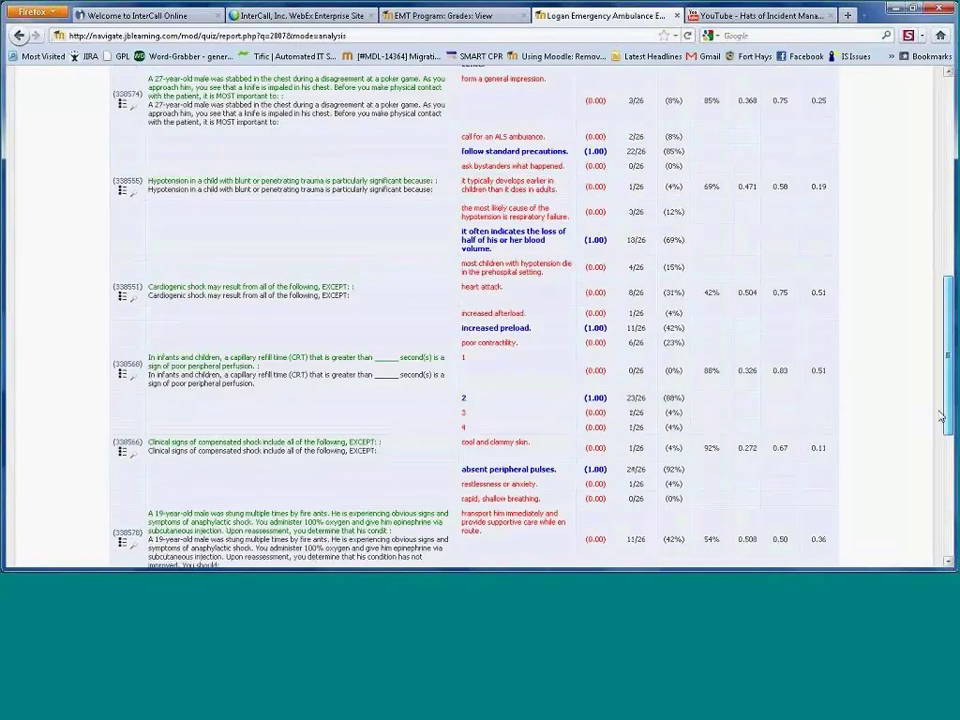
scroll(941, 418, down, 6)
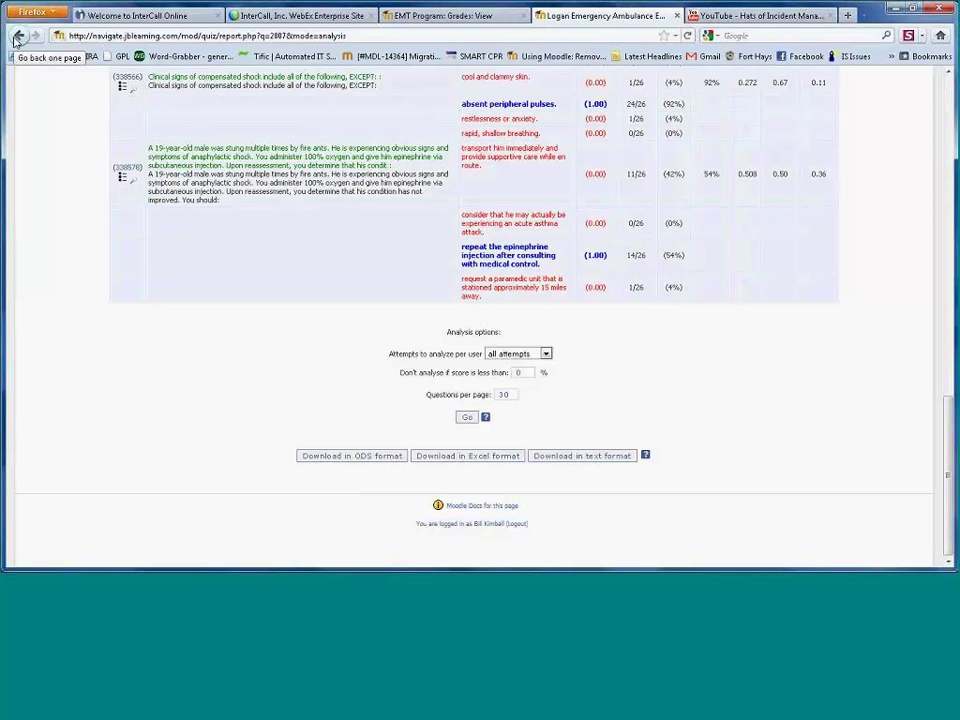
Go back through the quiz attempts overview to the Logan Emergency Ambulance grader report.
click(18, 36)
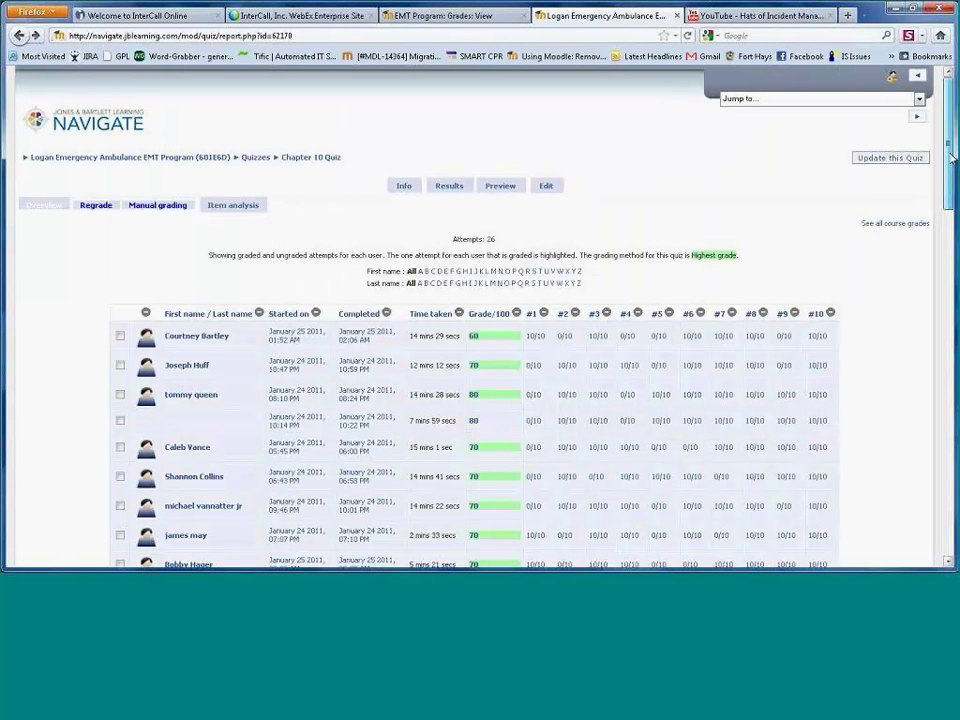
drag(949, 192, 950, 228)
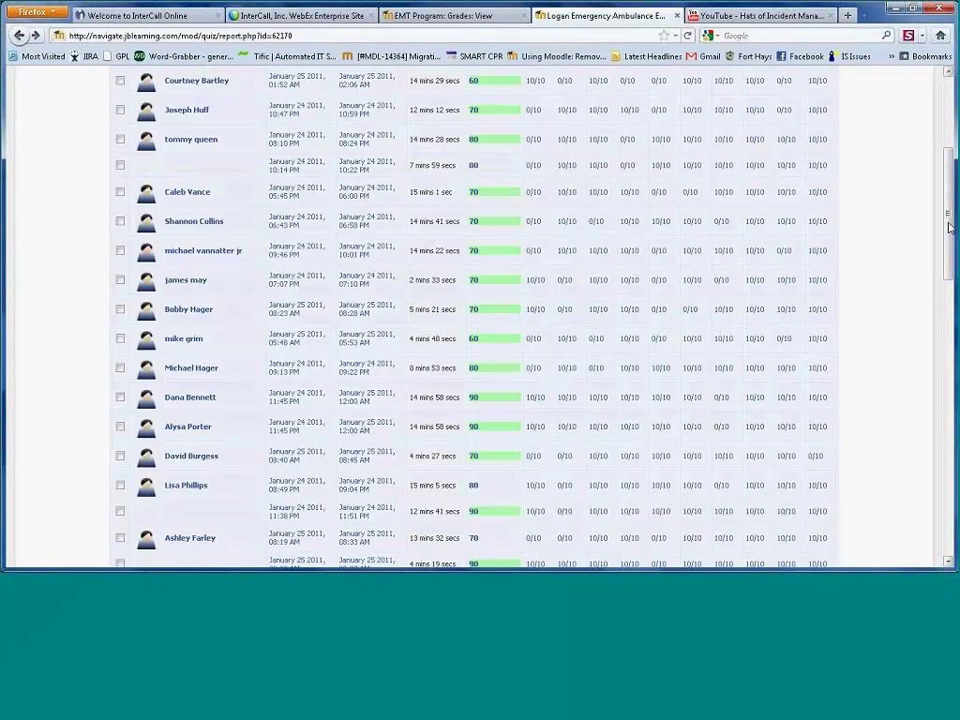
scroll(720, 171, up, 5)
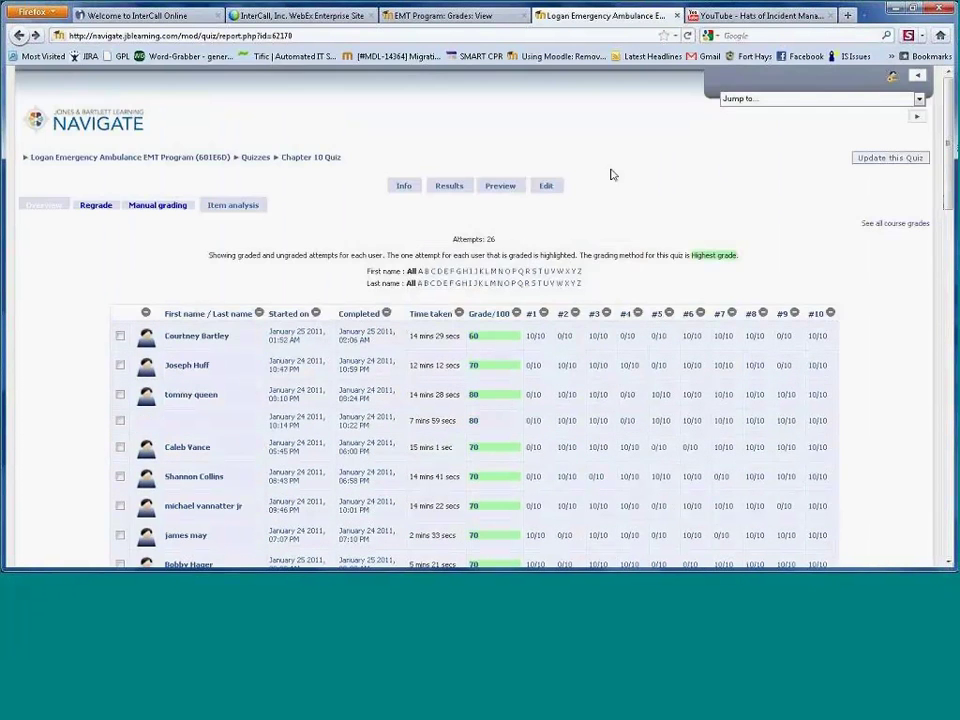
click(18, 36)
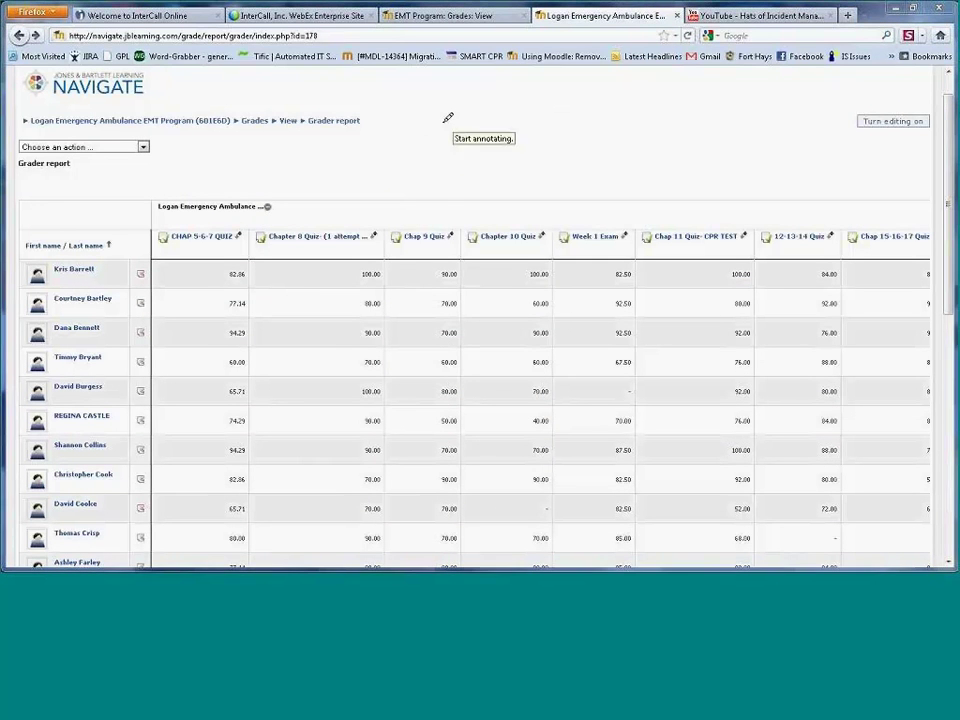
drag(442, 120, 430, 553)
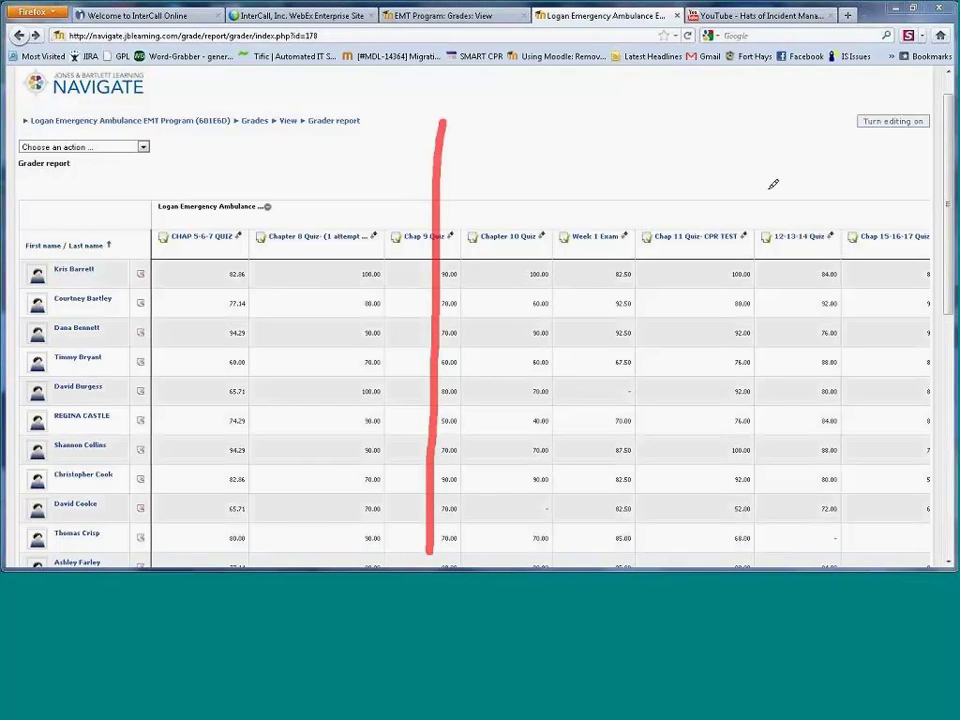
mouse_move(752, 128)
mouse_down()
mouse_move(714, 460)
mouse_move(718, 543)
mouse_up()
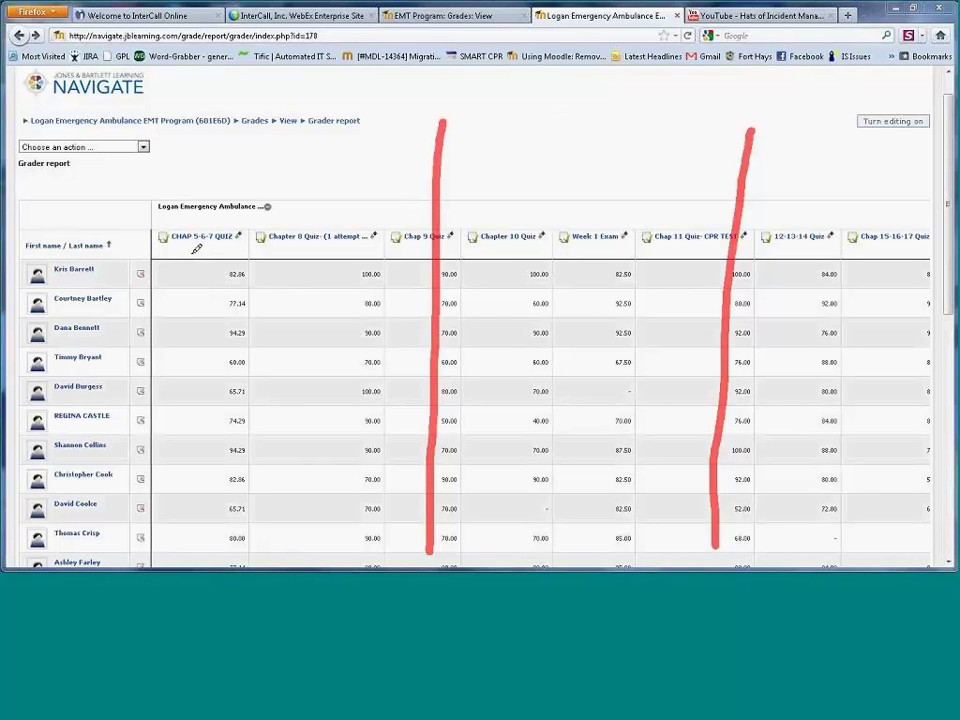
click(185, 275)
drag(186, 262, 204, 386)
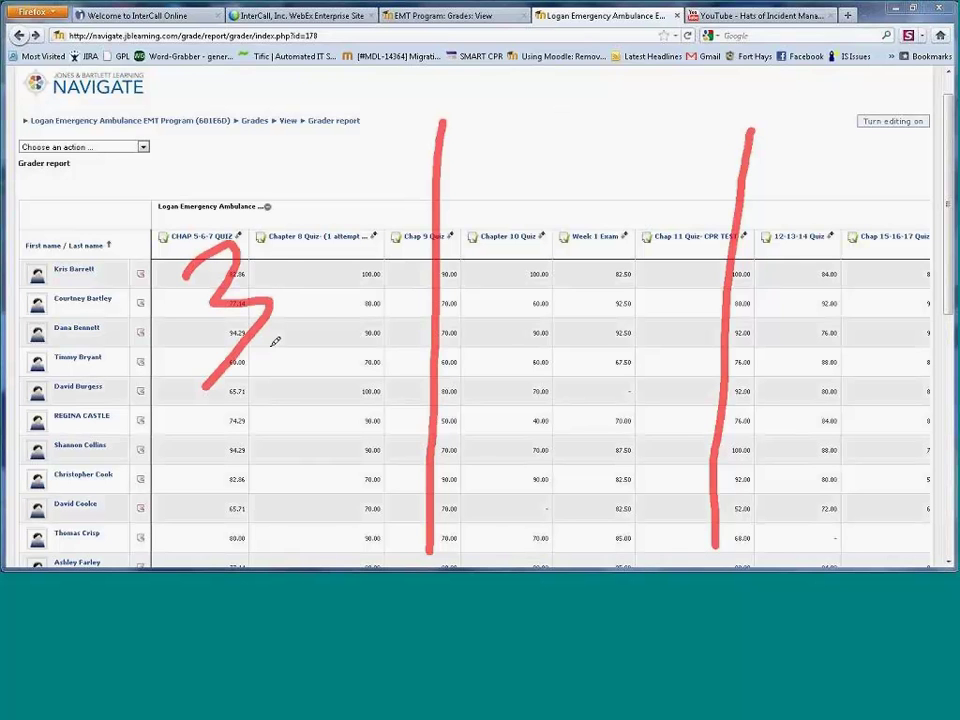
drag(303, 226, 306, 230)
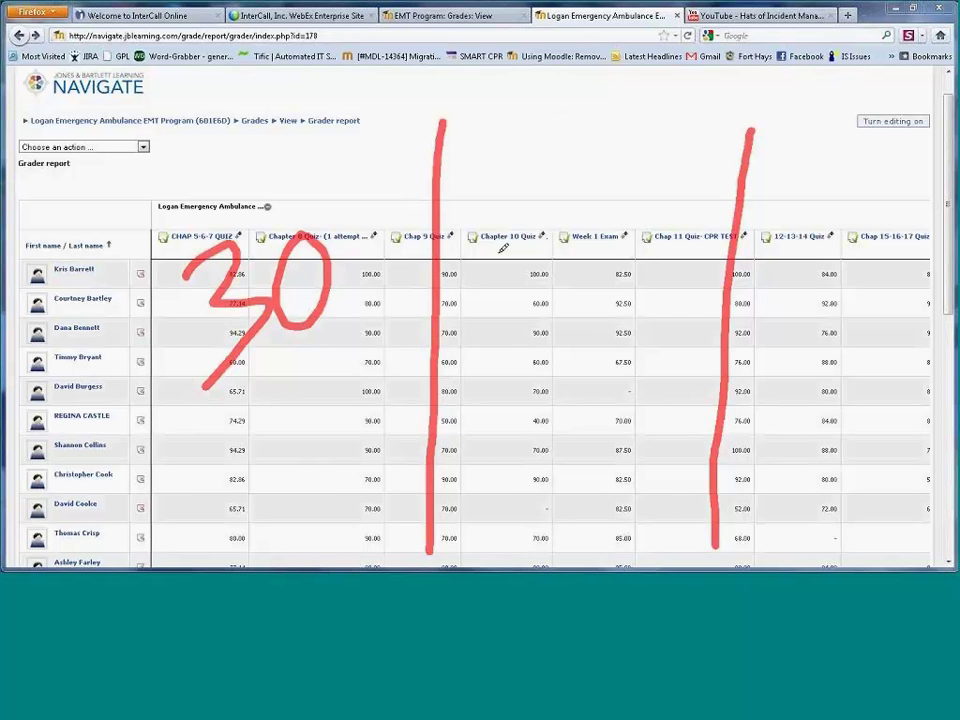
mouse_move(540, 227)
mouse_down()
mouse_move(490, 246)
mouse_move(512, 352)
mouse_up()
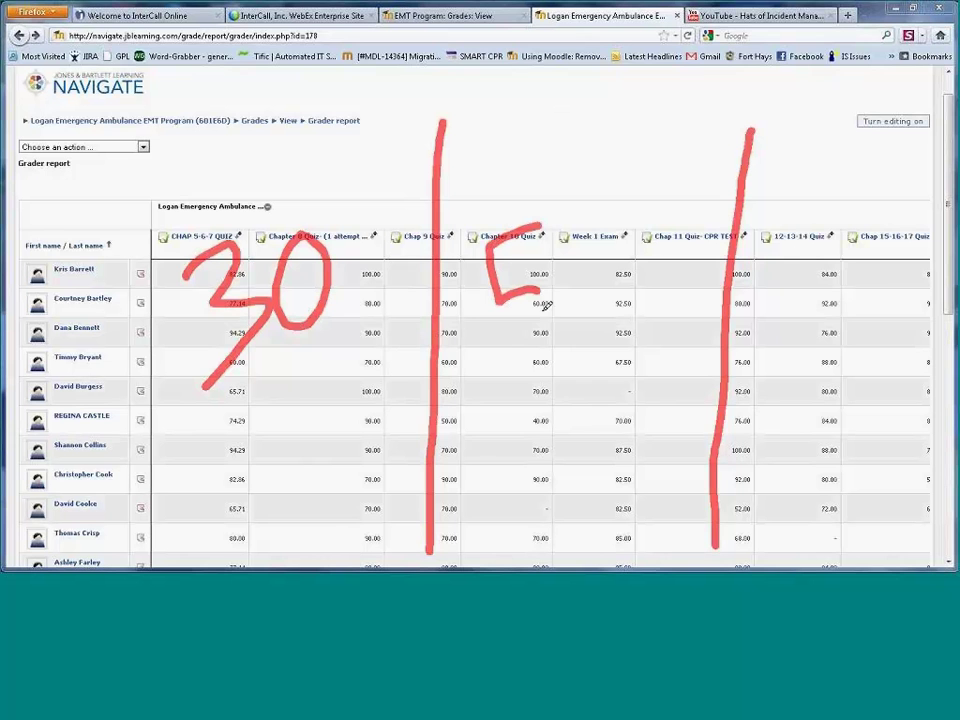
mouse_move(620, 237)
mouse_down()
mouse_move(585, 243)
mouse_move(640, 300)
mouse_move(620, 240)
mouse_up()
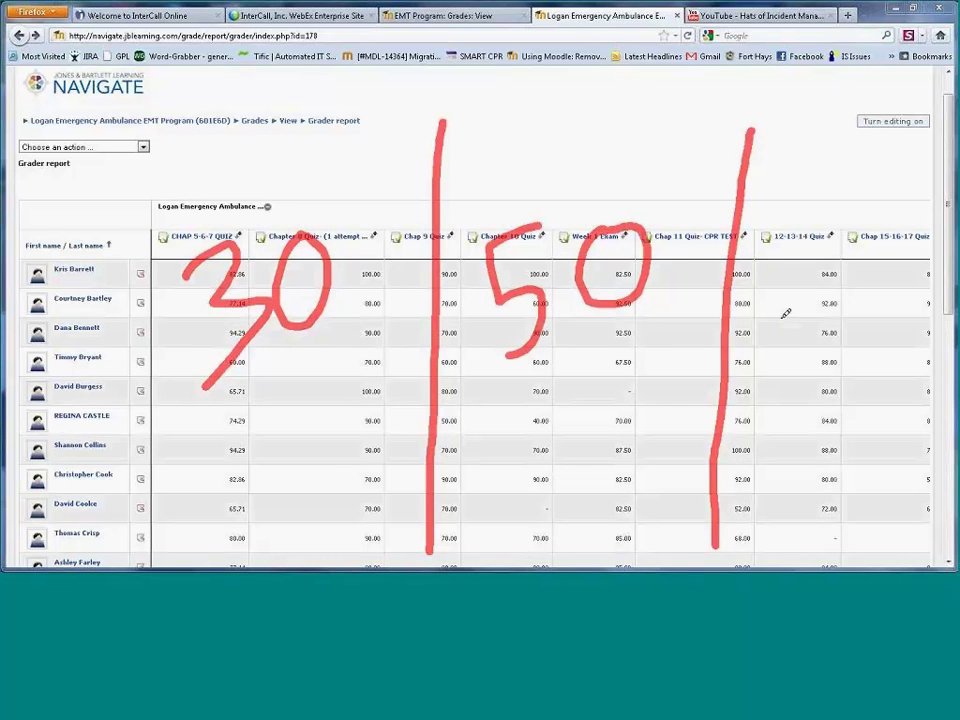
mouse_move(771, 262)
mouse_down()
mouse_move(810, 321)
mouse_move(836, 338)
mouse_up()
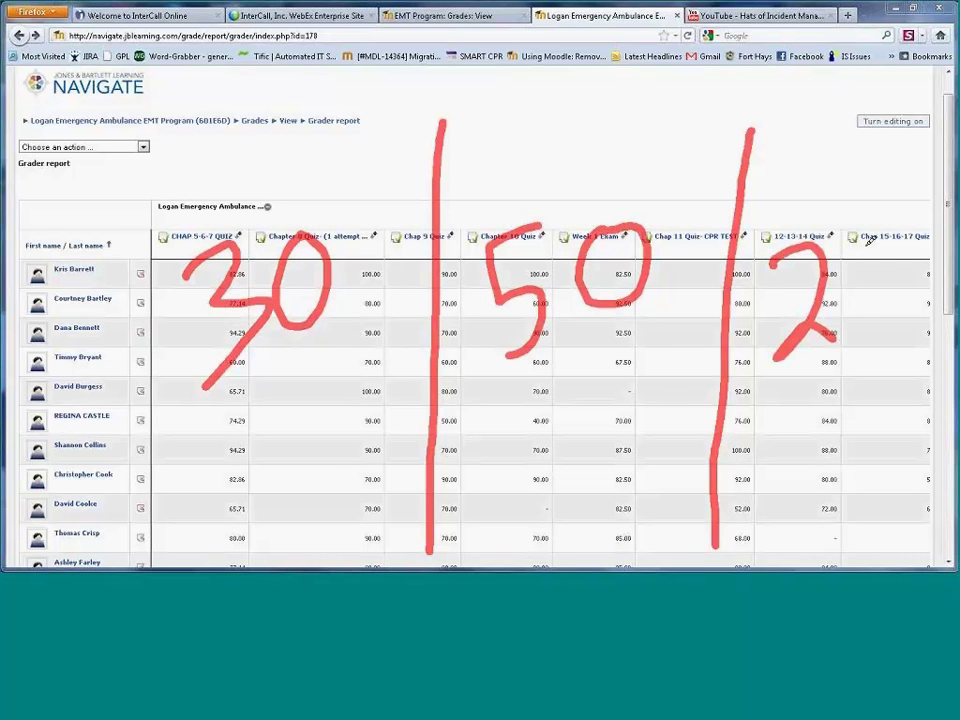
drag(882, 232, 878, 236)
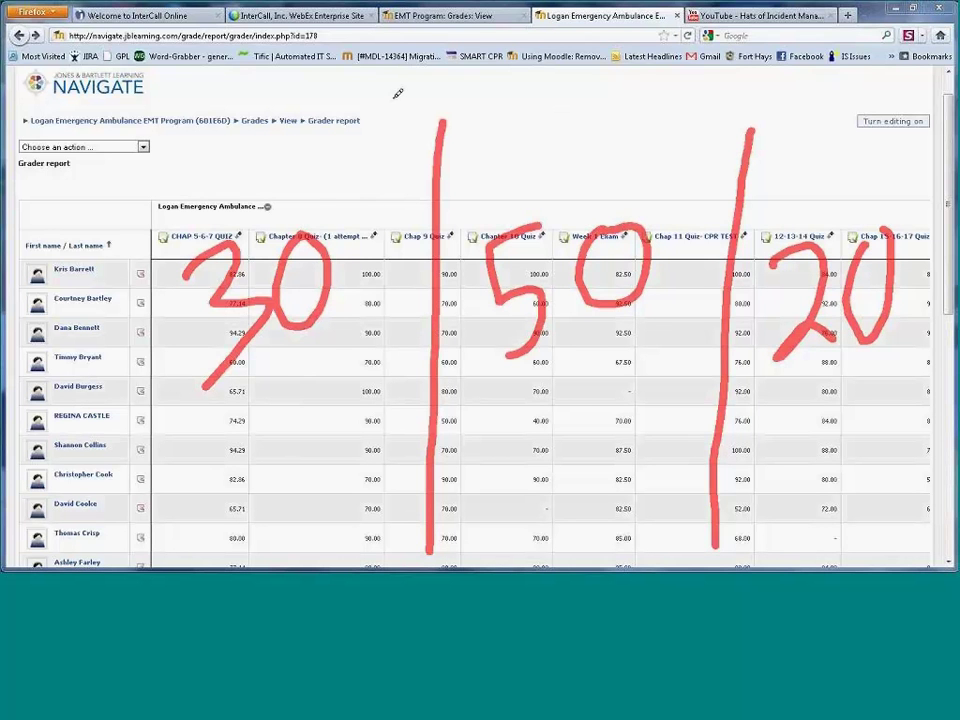
mouse_move(407, 82)
mouse_down()
mouse_move(302, 200)
mouse_move(347, 186)
mouse_up()
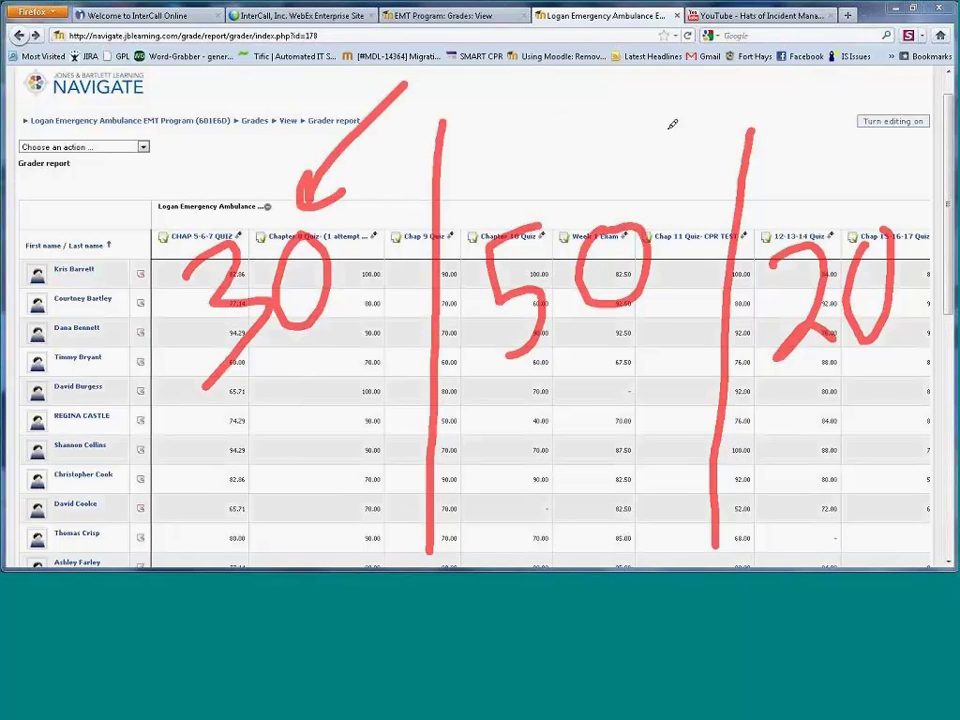
mouse_move(710, 90)
mouse_down()
mouse_move(610, 192)
mouse_move(665, 196)
mouse_up()
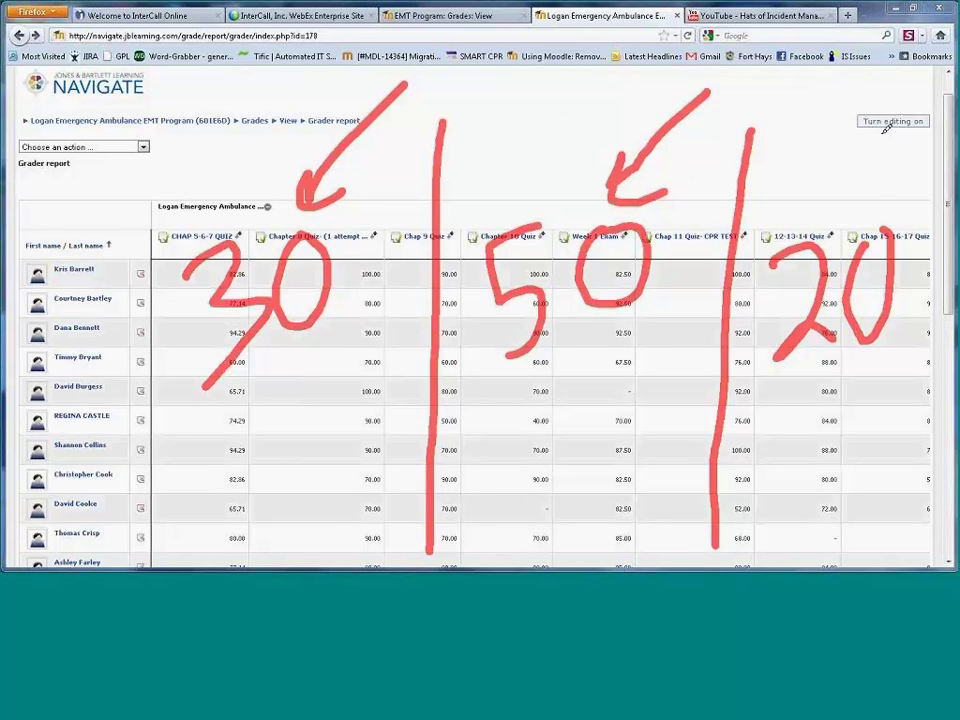
drag(920, 98, 862, 207)
drag(857, 172, 862, 208)
drag(862, 208, 884, 200)
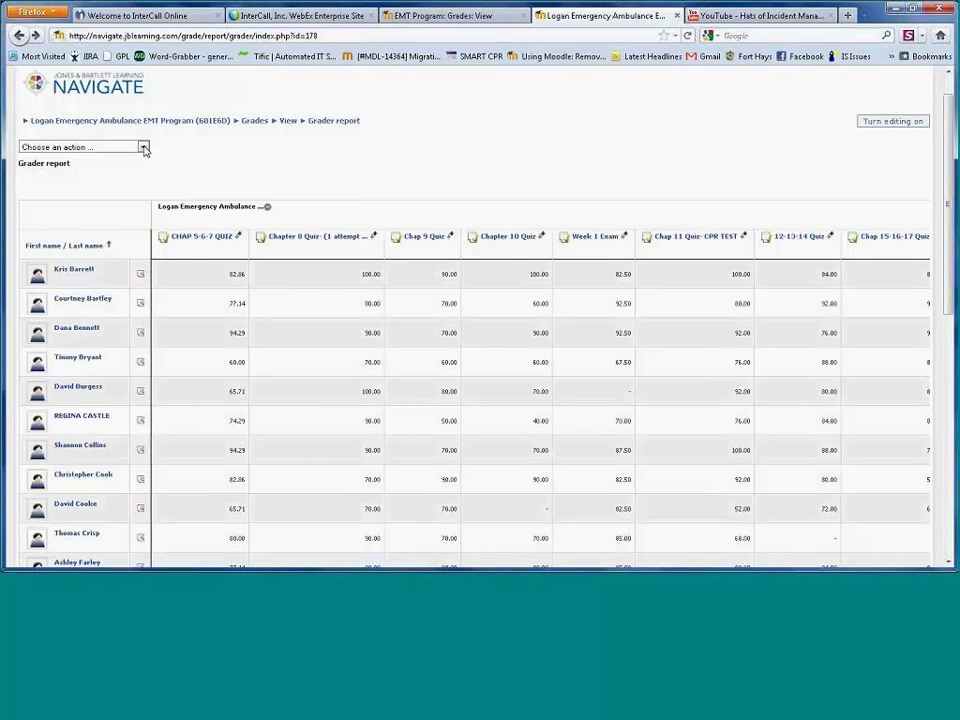
Toggle the grade report action list, then switch to the EMT Program grades and its course home page.
click(144, 148)
click(144, 148)
click(144, 148)
click(144, 148)
click(144, 148)
click(144, 148)
click(144, 148)
click(144, 148)
click(440, 15)
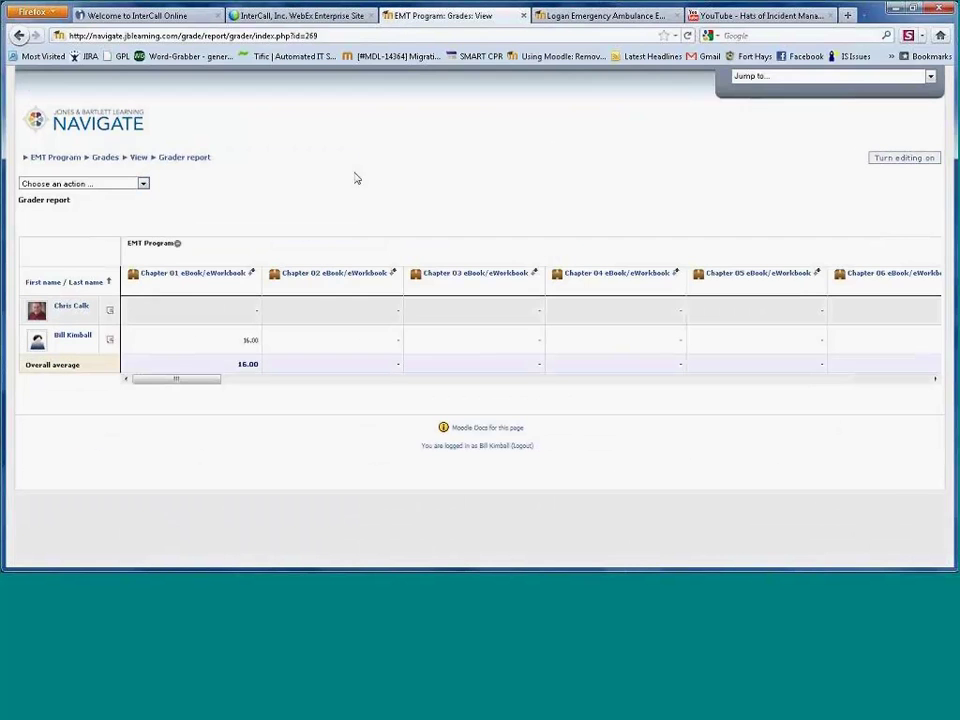
click(68, 159)
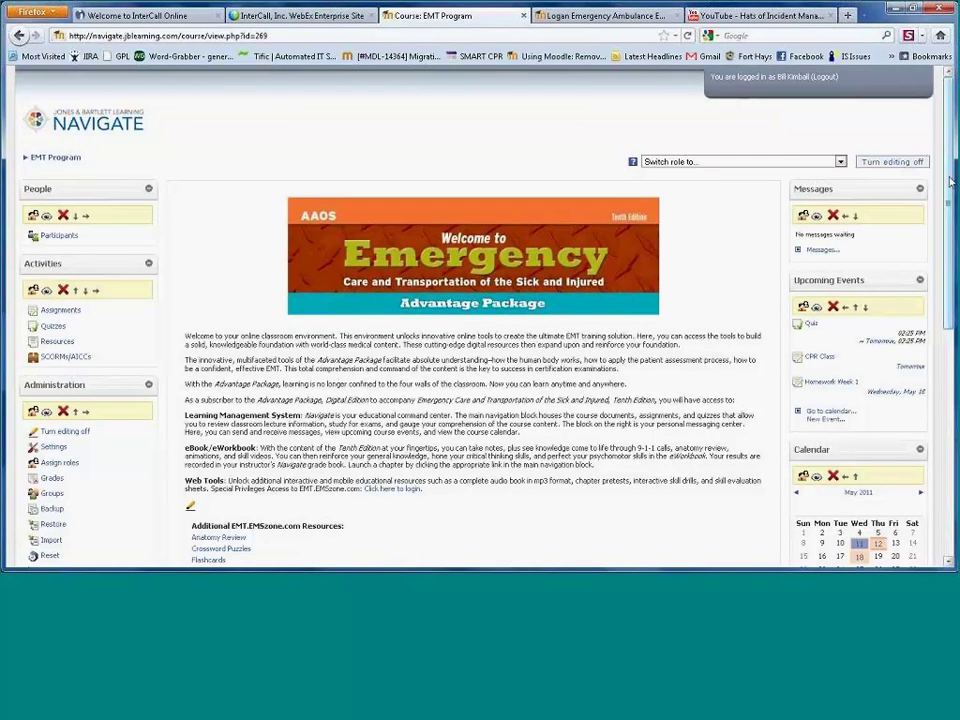
Scroll to the Administration block and open the EMT Program Reports page.
drag(950, 180, 935, 313)
scroll(935, 313, up, 3)
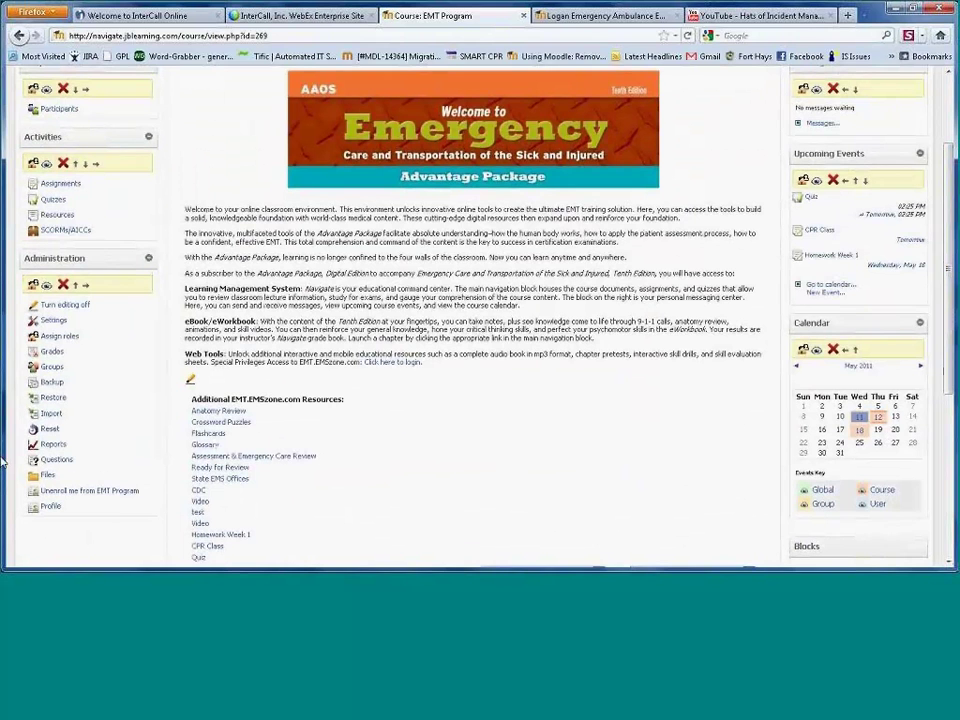
click(52, 445)
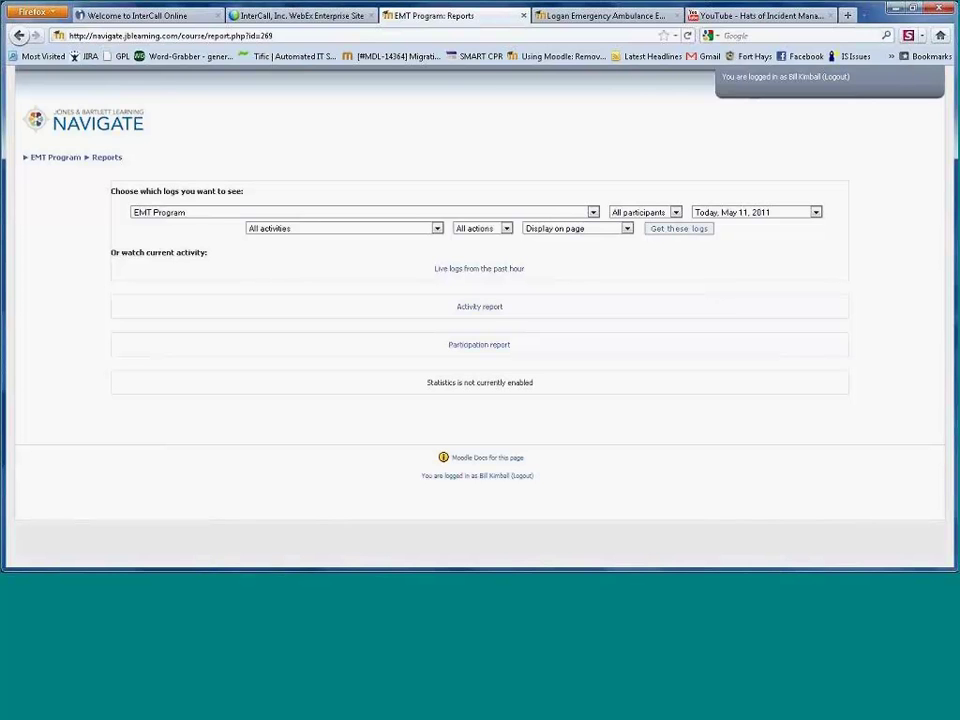
Fetch EMT Program logs for all participants, all days and all activities, displayed on the page.
click(658, 213)
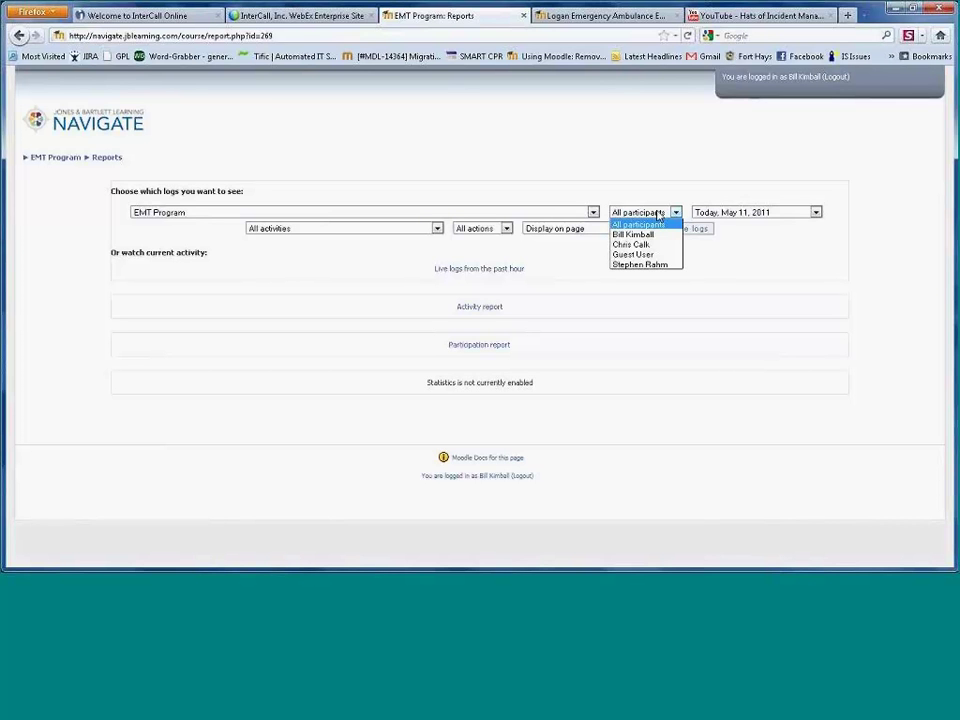
click(729, 212)
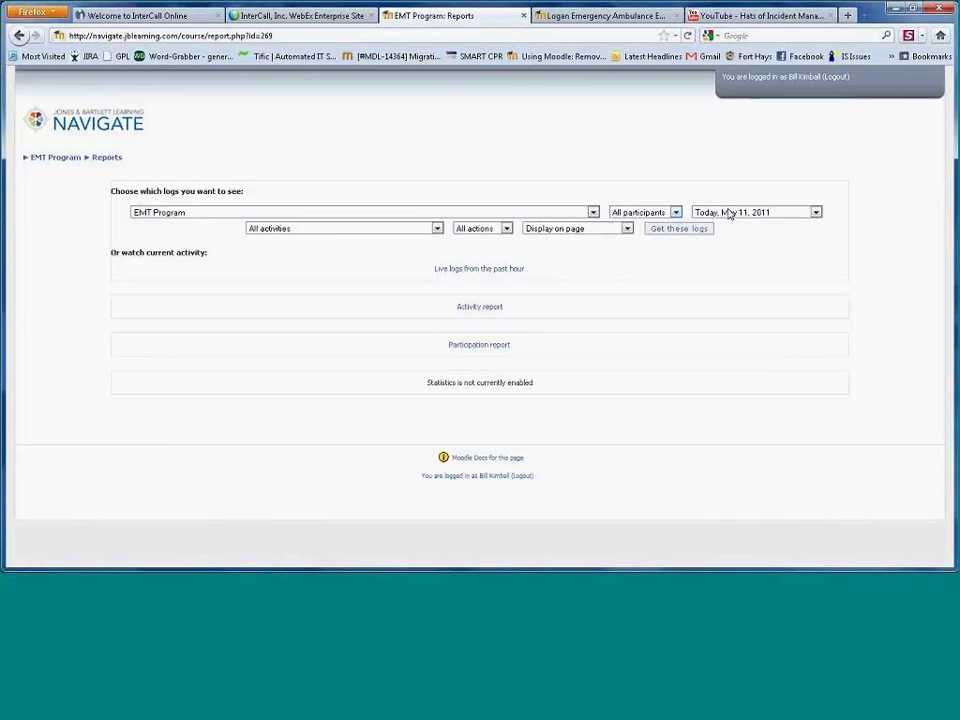
click(732, 213)
click(712, 224)
click(328, 228)
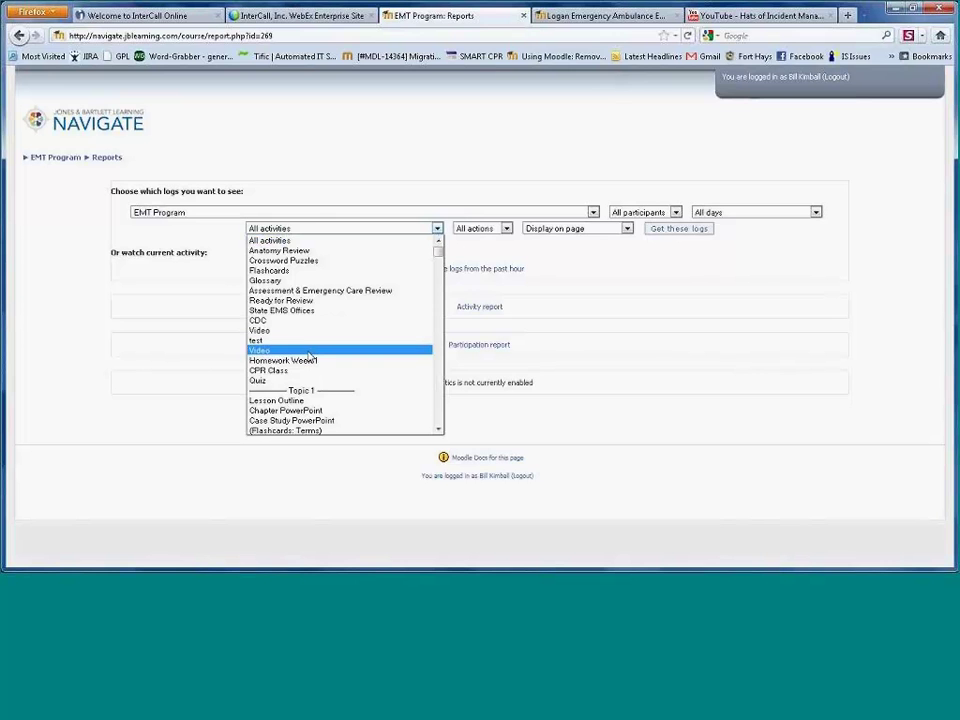
click(332, 242)
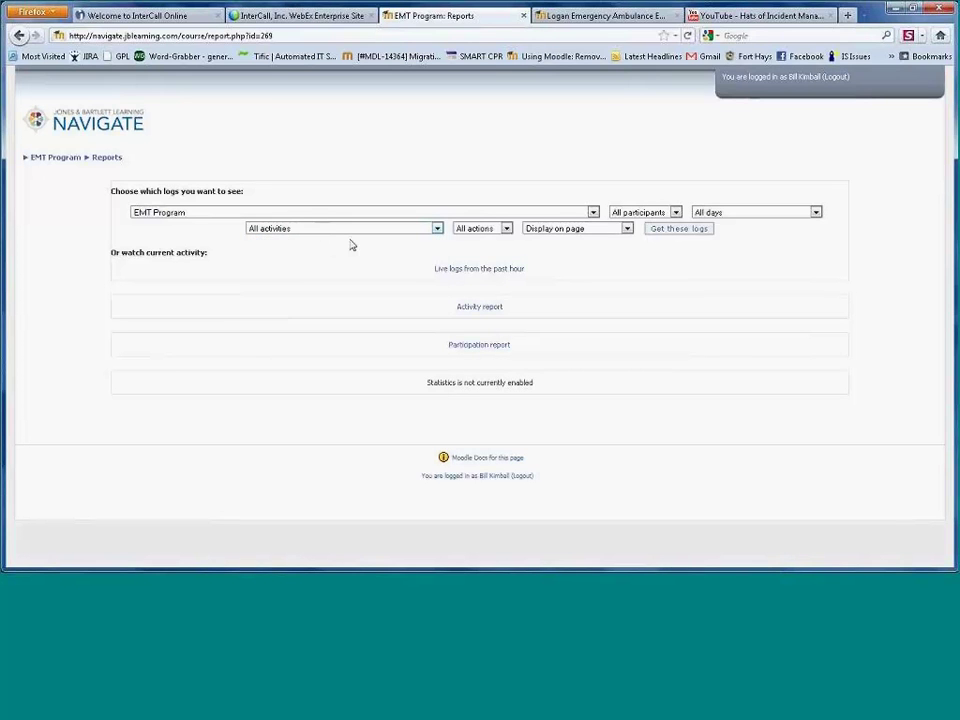
click(569, 231)
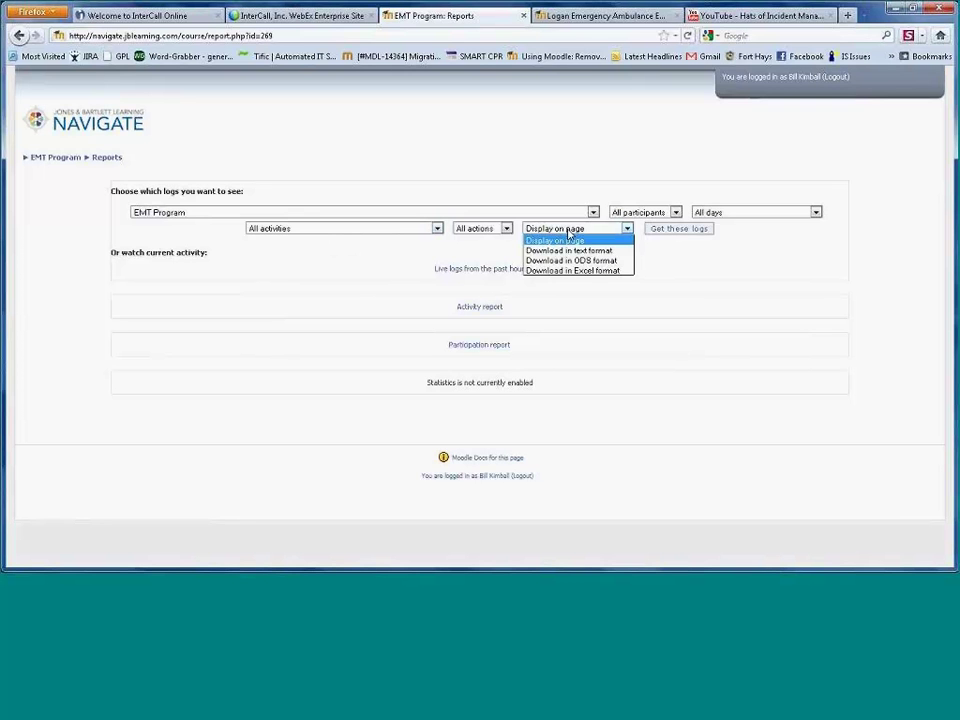
click(625, 241)
click(672, 230)
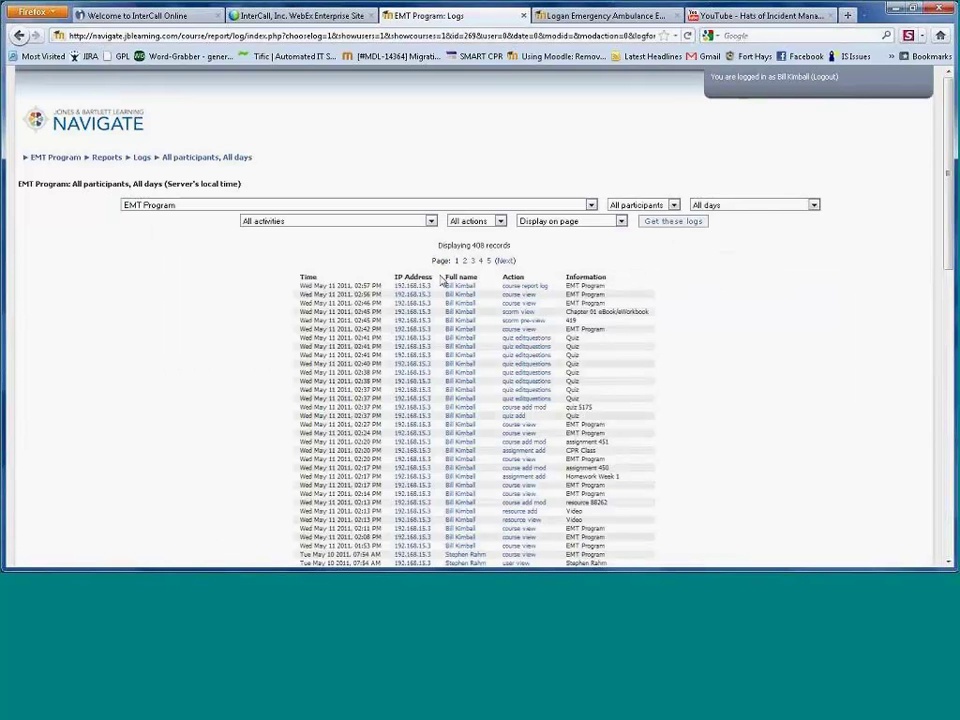
Highlight the latest log entry's IP address, then go back to the EMT Program course home page.
drag(433, 286, 394, 286)
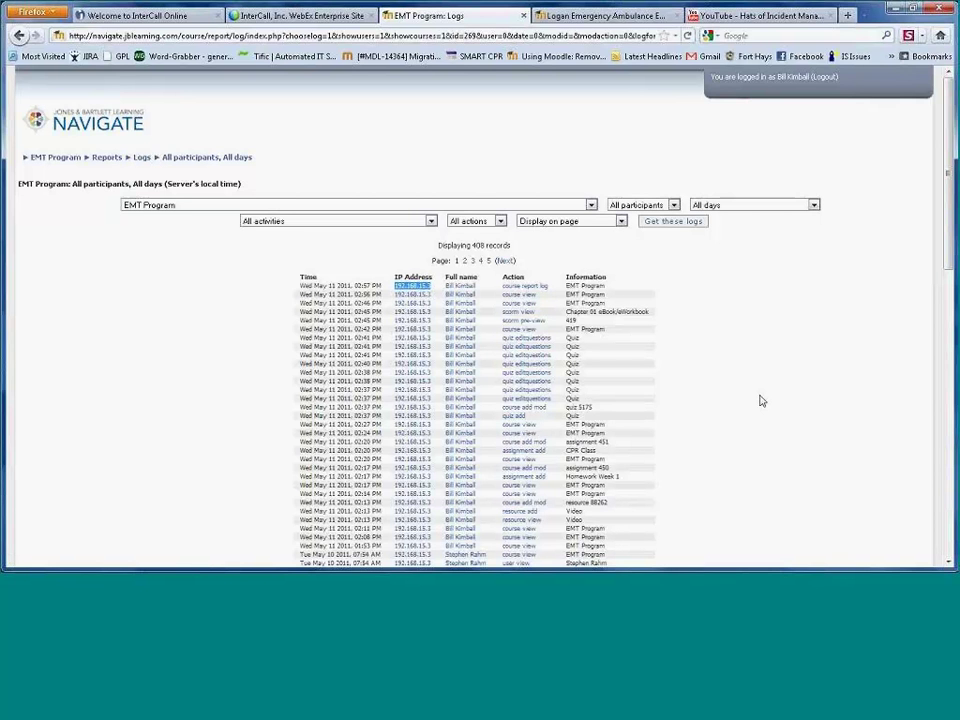
click(35, 160)
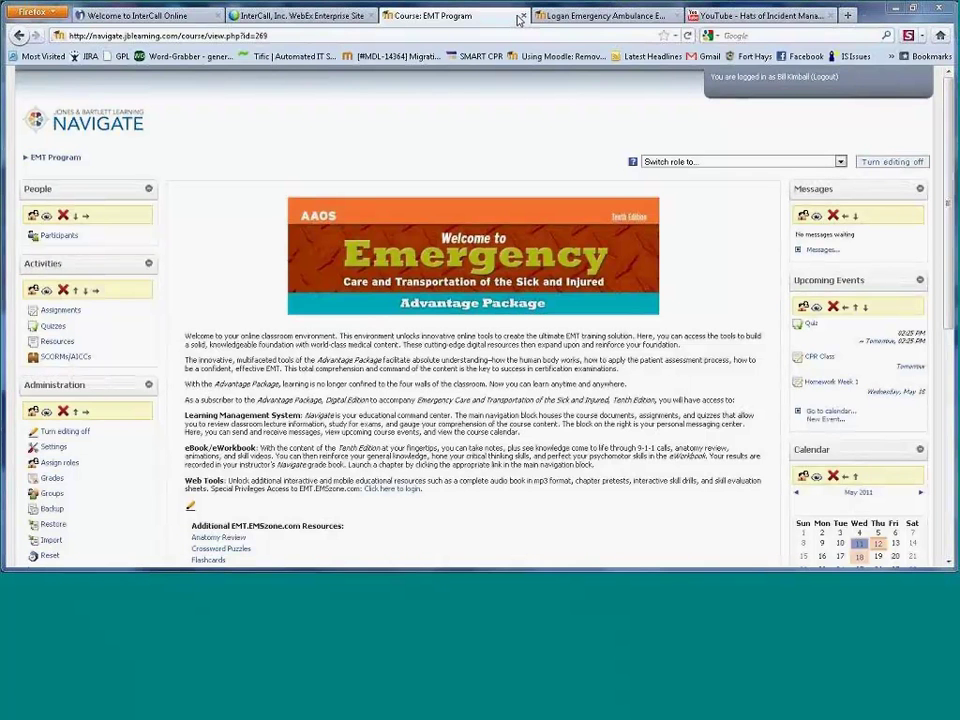
drag(724, 96, 925, 550)
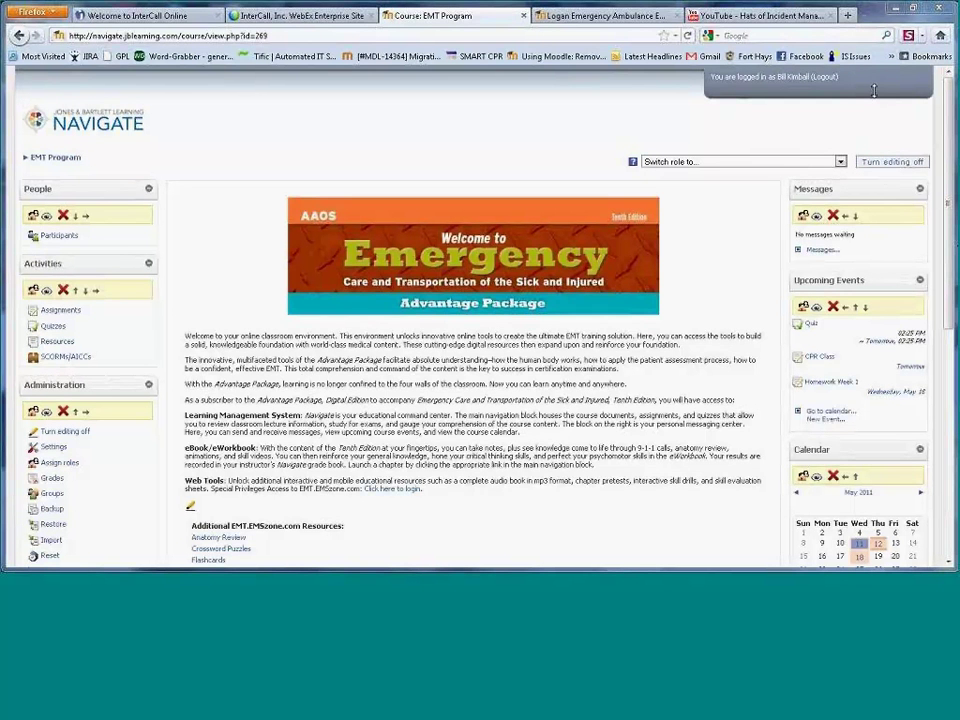
Close the Firefox window so it asks to confirm closing all 5 tabs.
click(940, 7)
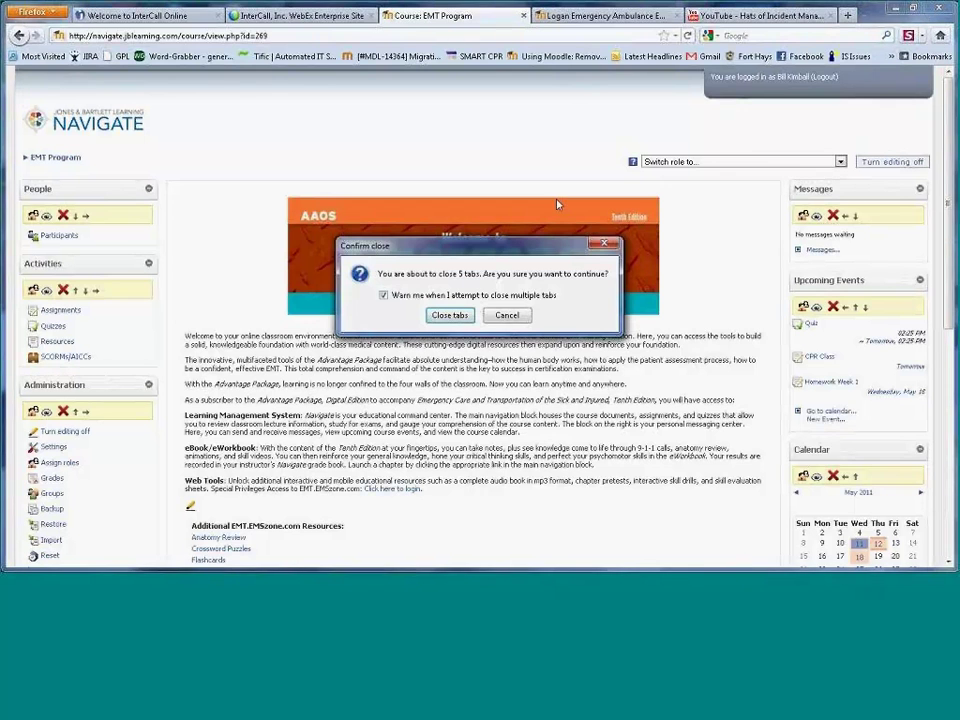